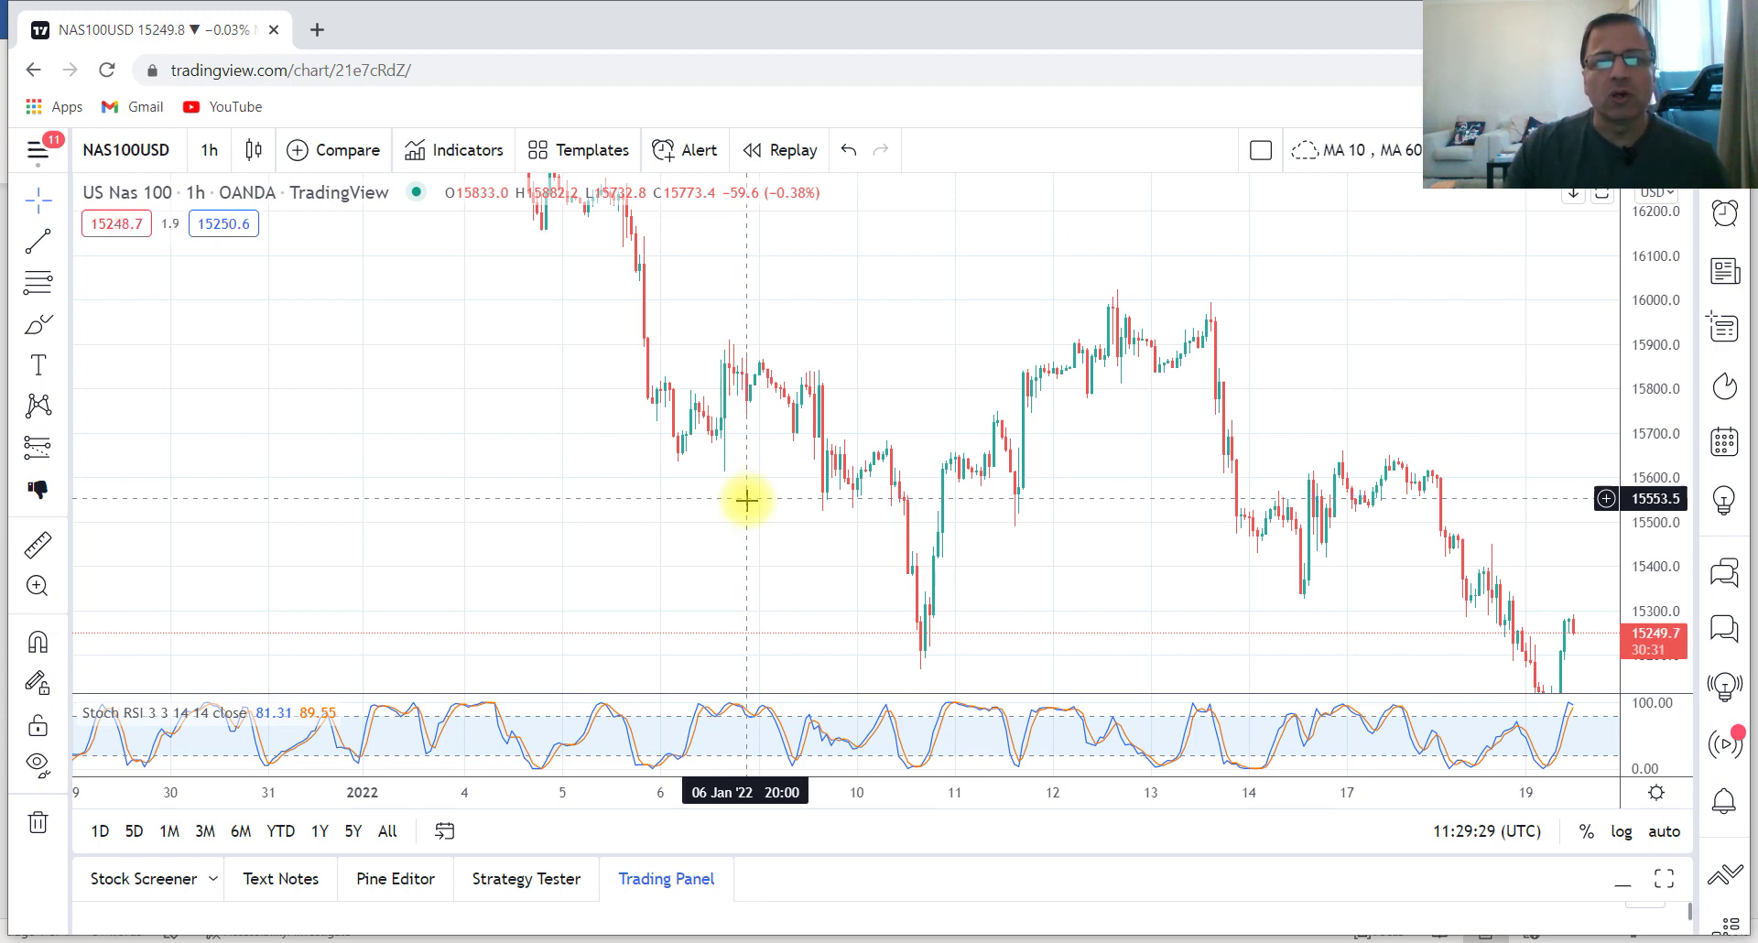
Examine the hourly NAS100USD price action from late December through the January decline.
left_click_drag(745, 499, 755, 600)
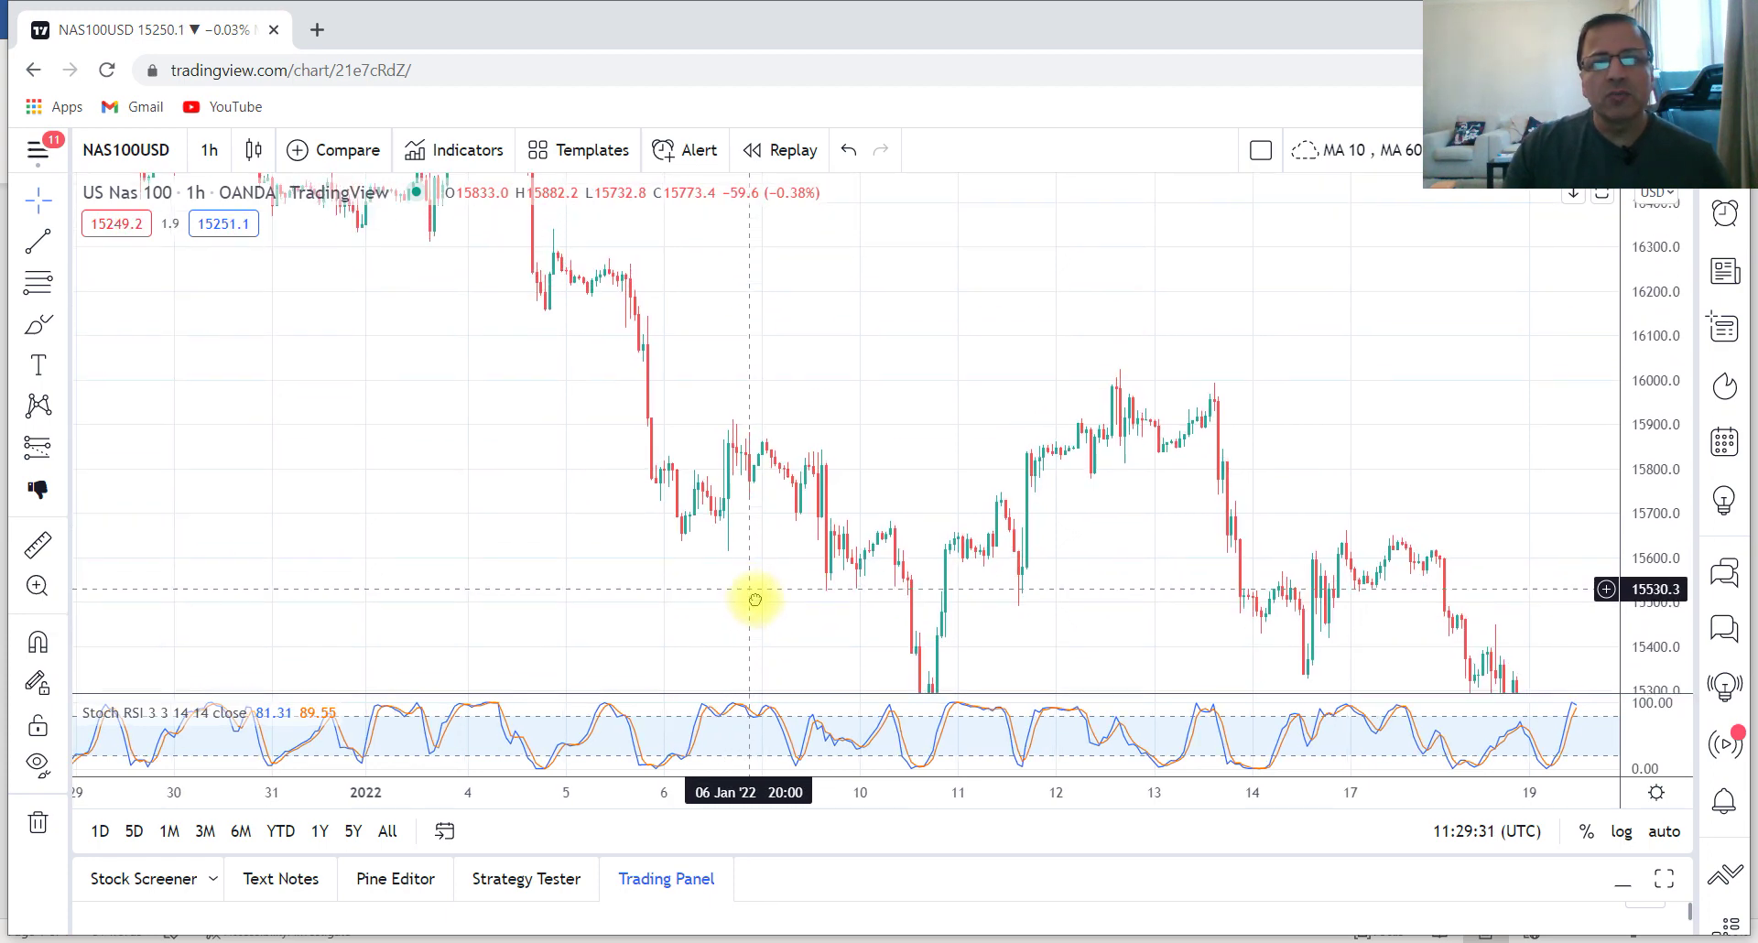
left_click_drag(510, 401, 921, 434)
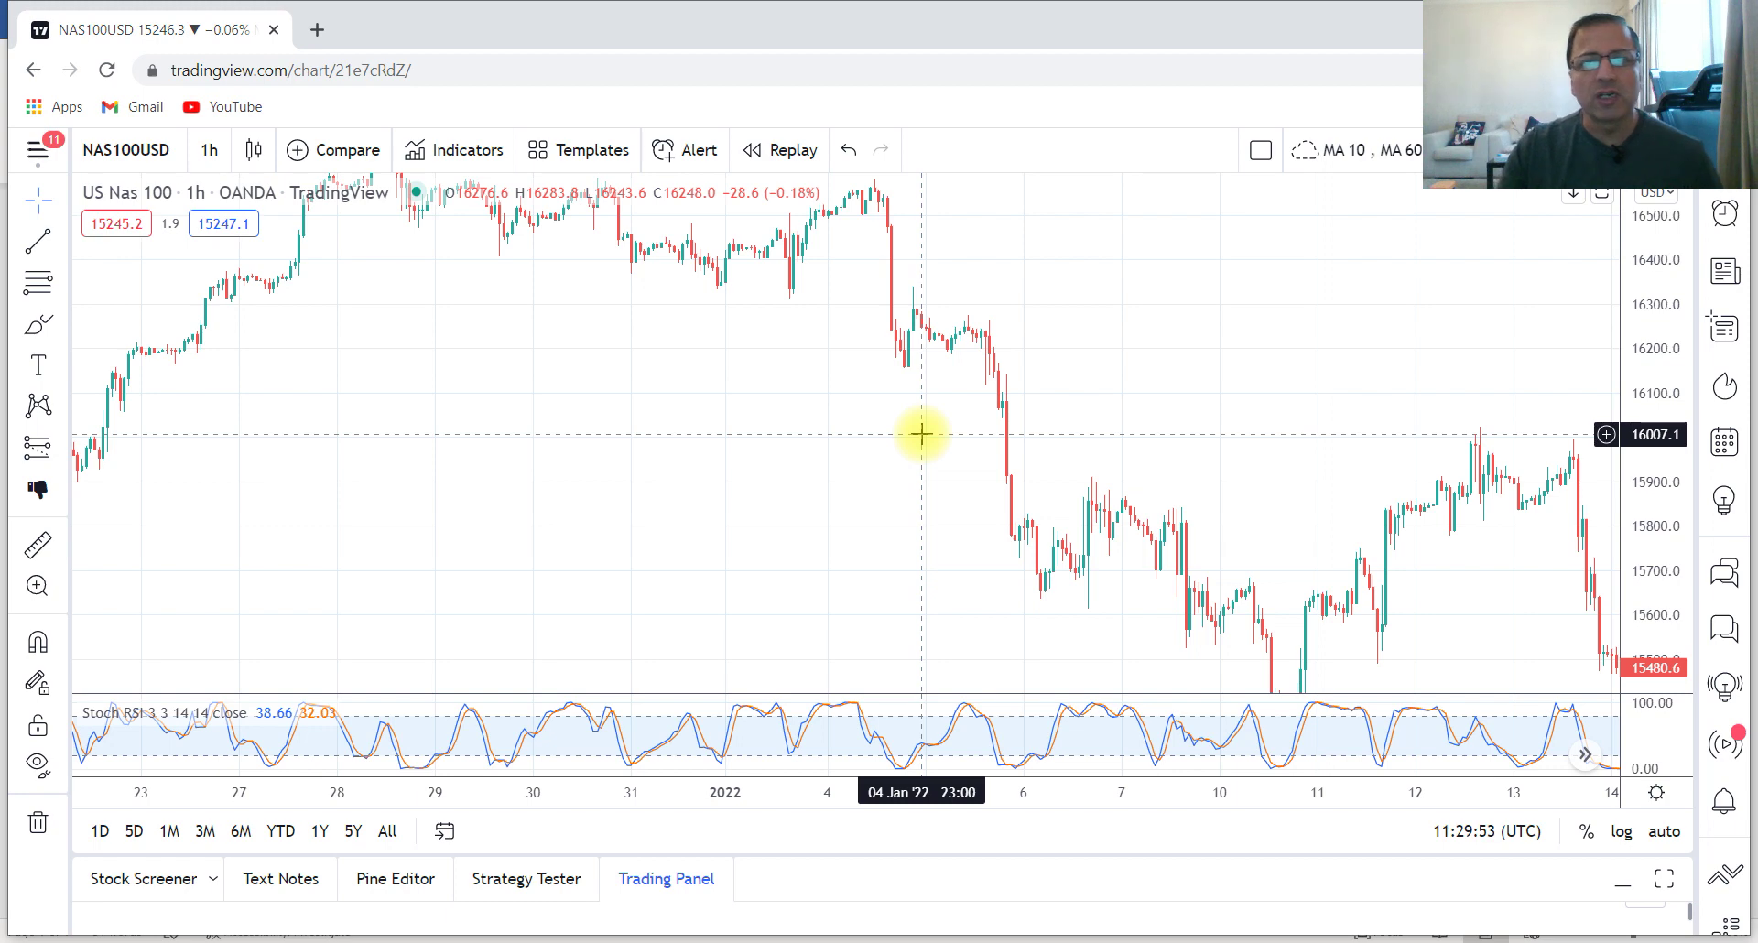
scroll(921, 434, "down", 2)
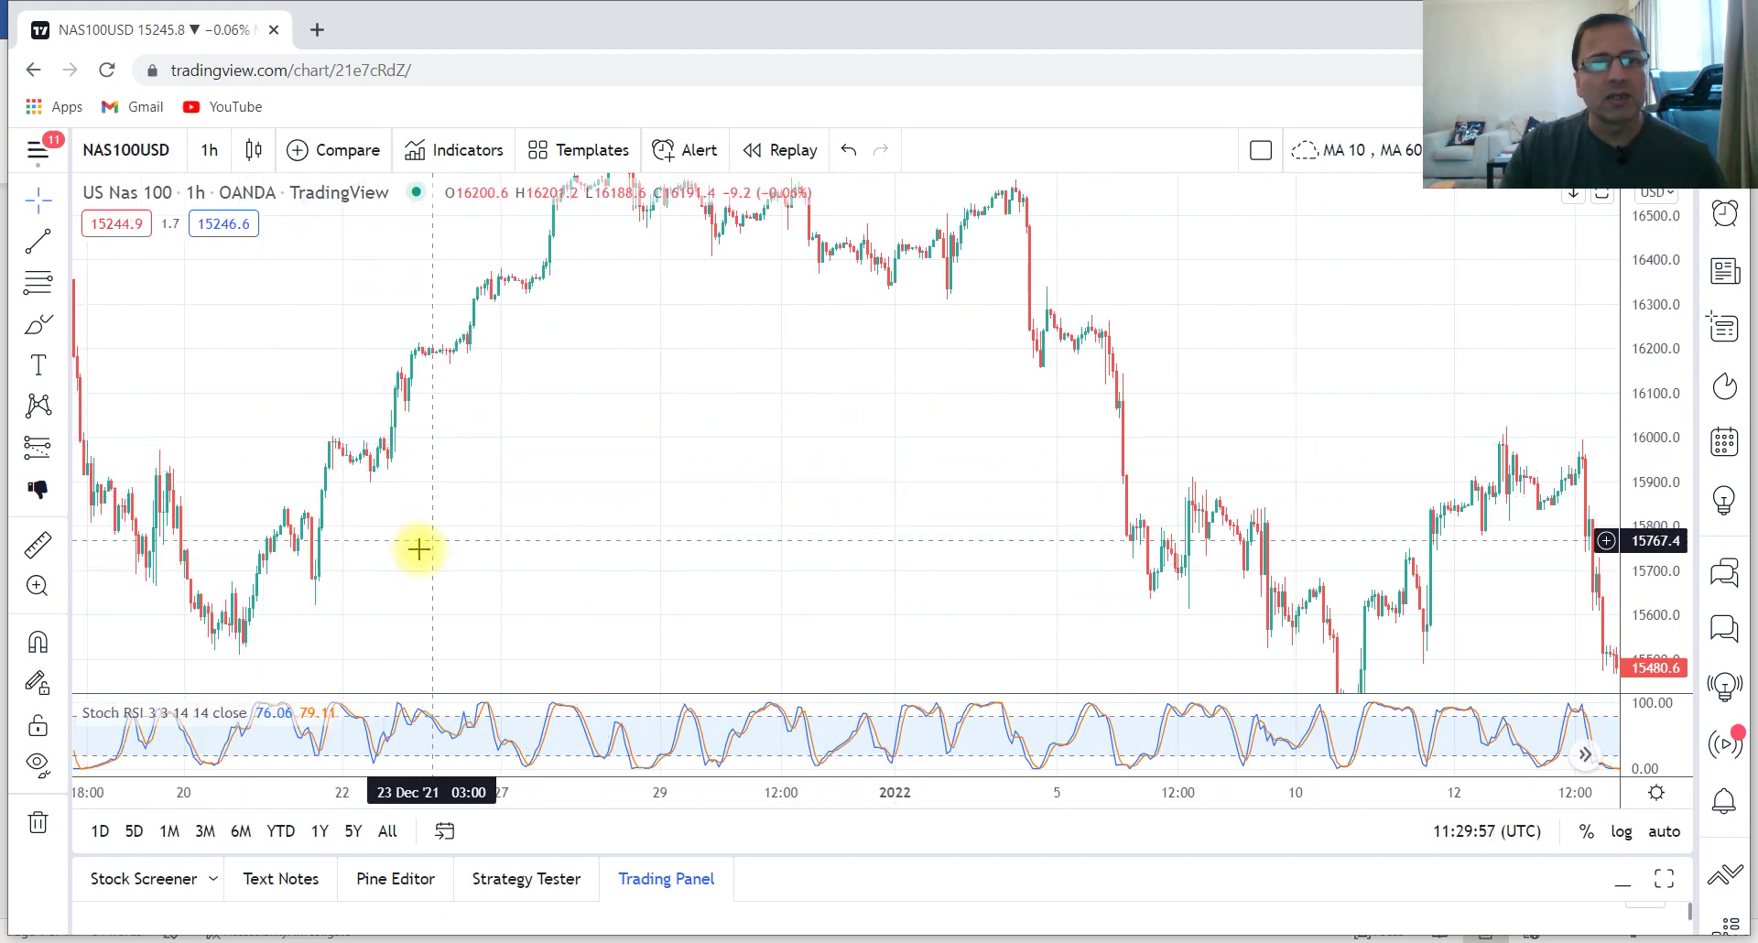
left_click_drag(640, 471, 564, 500)
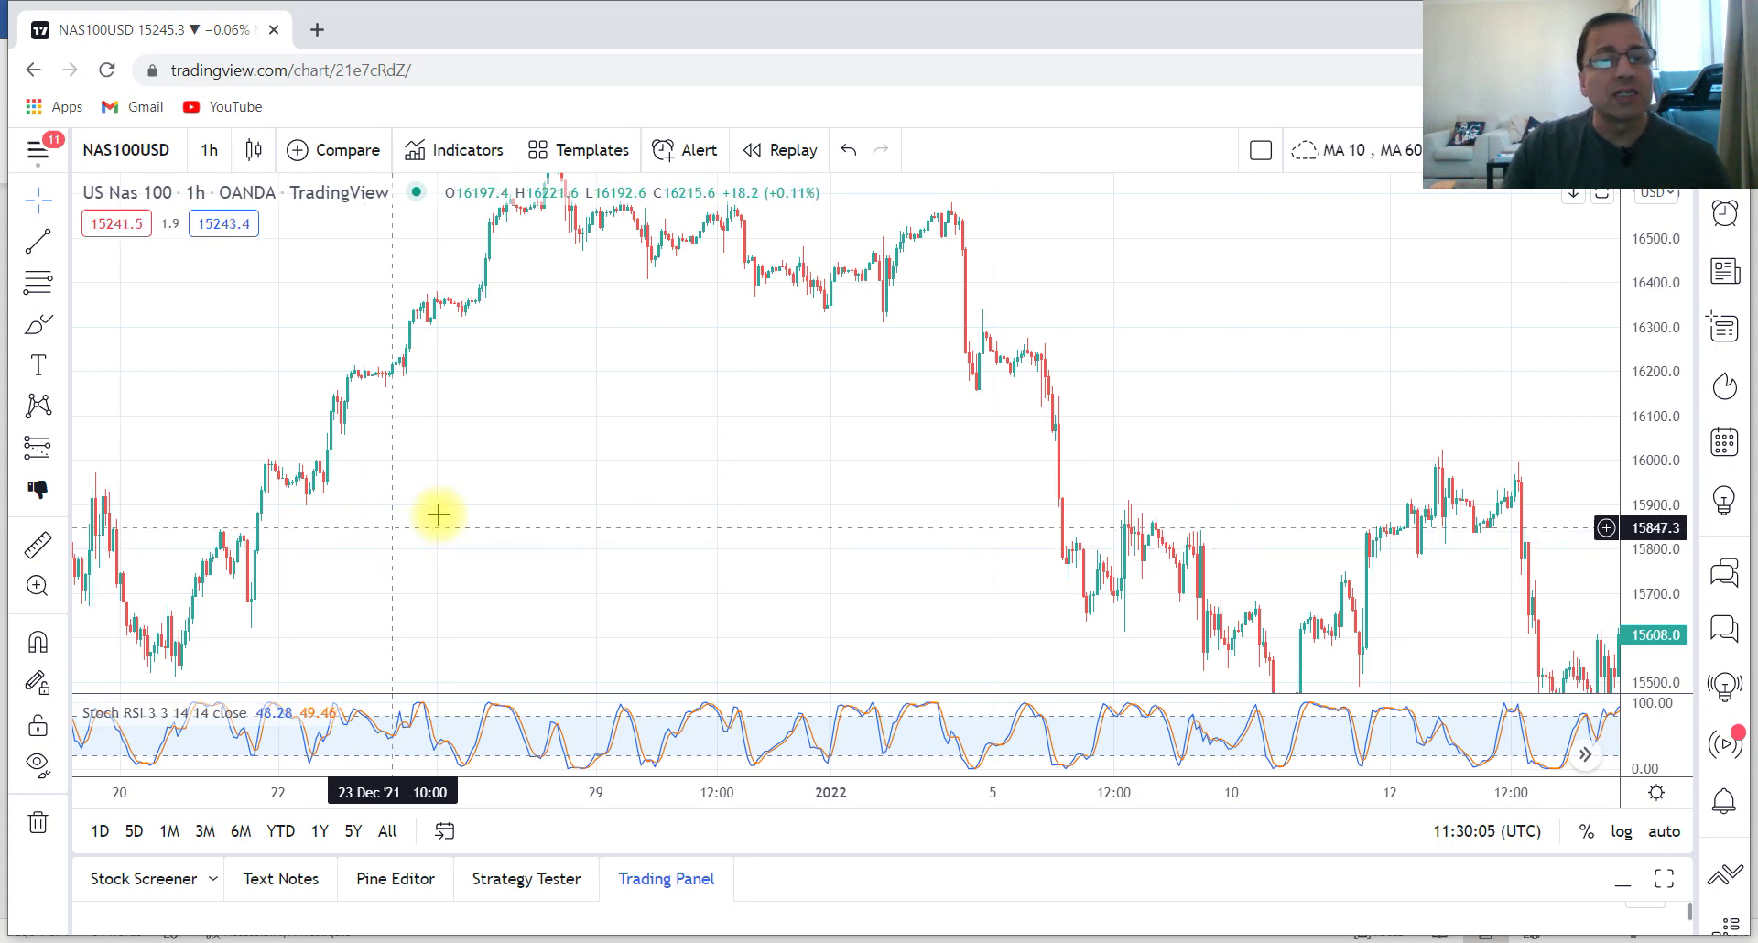
left_click_drag(565, 474, 562, 536)
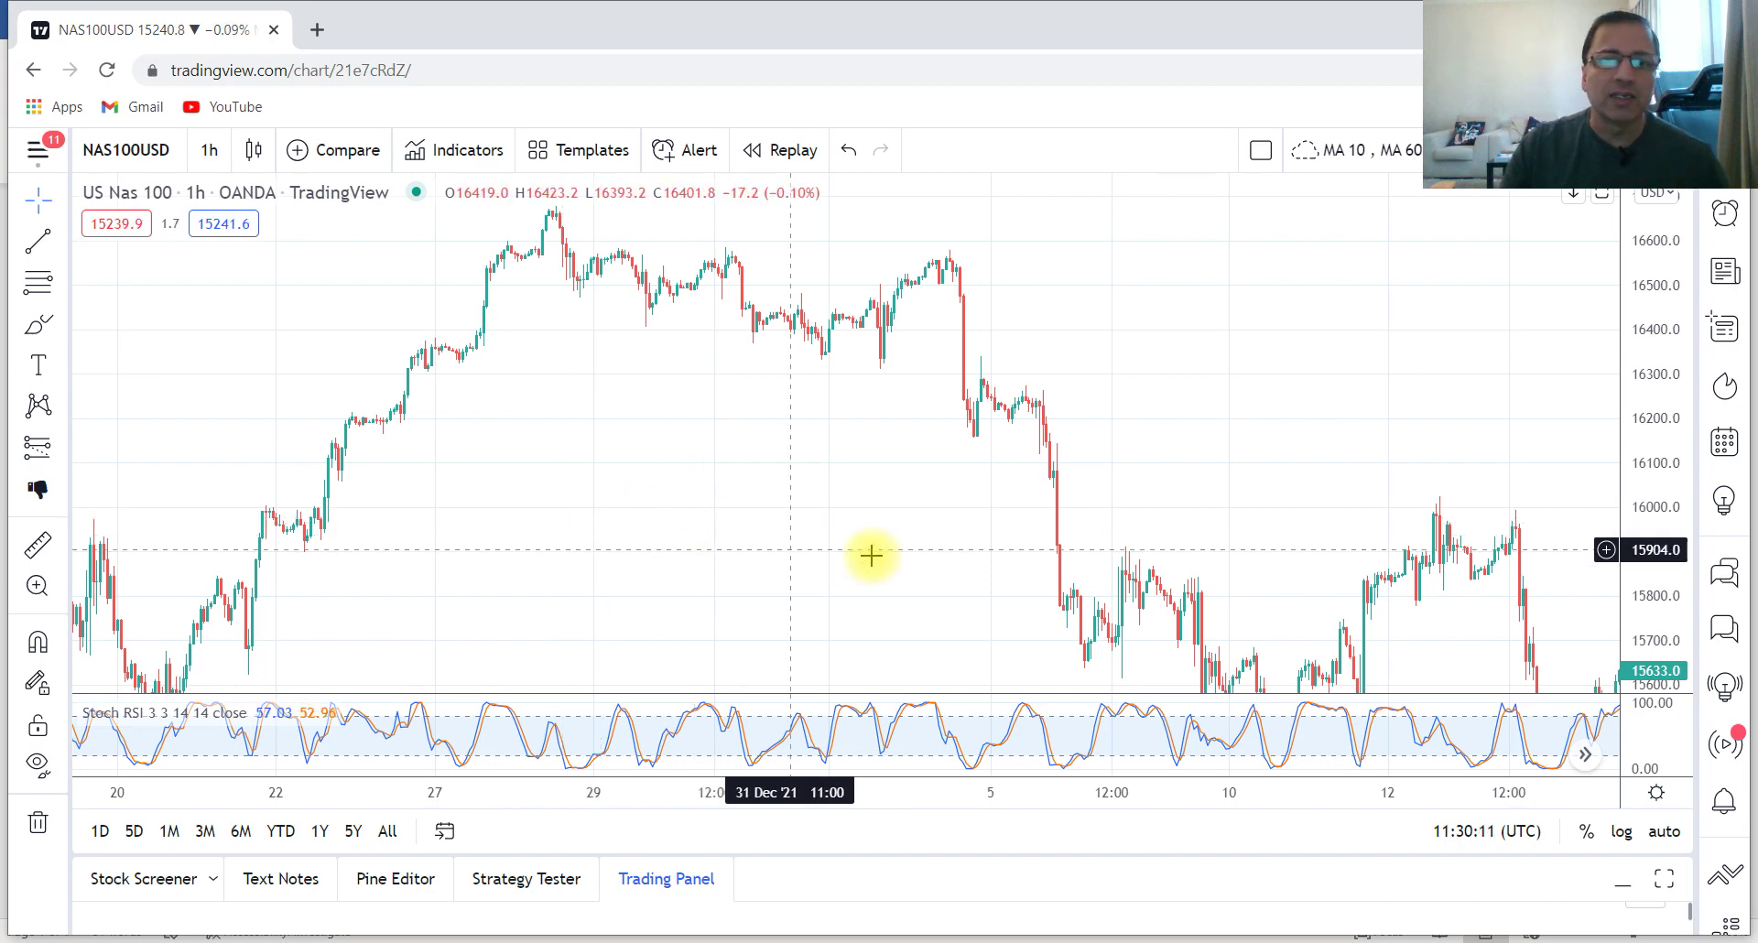
left_click_drag(879, 554, 501, 510)
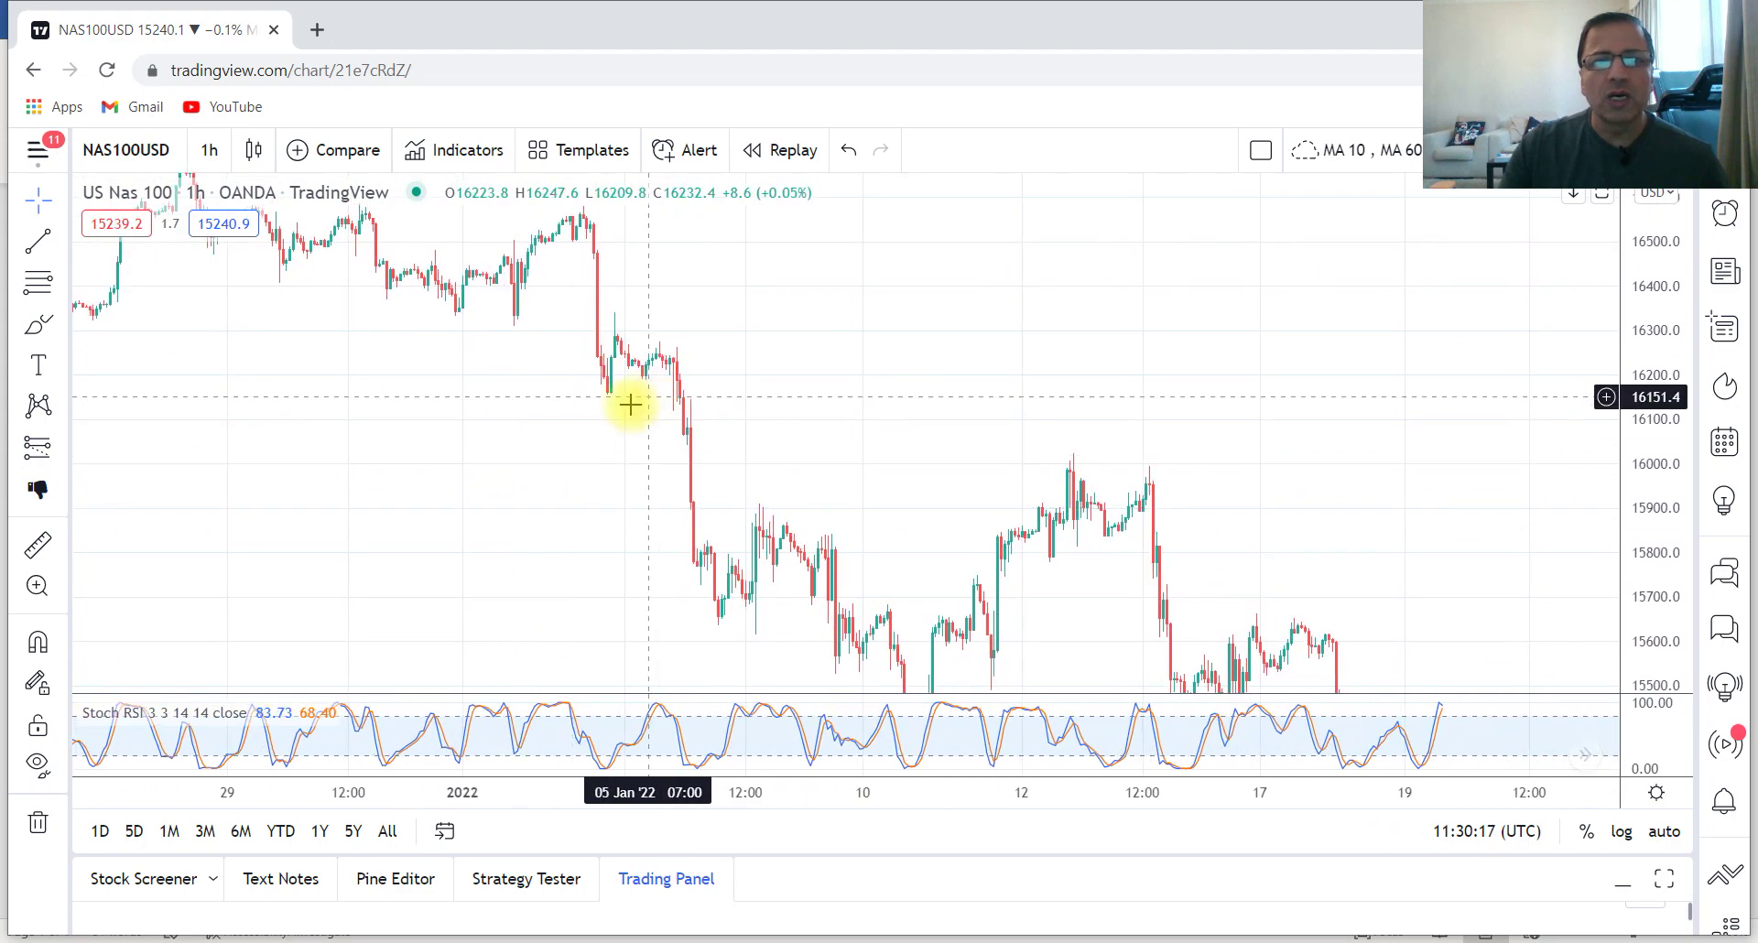
left_click_drag(585, 430, 691, 397)
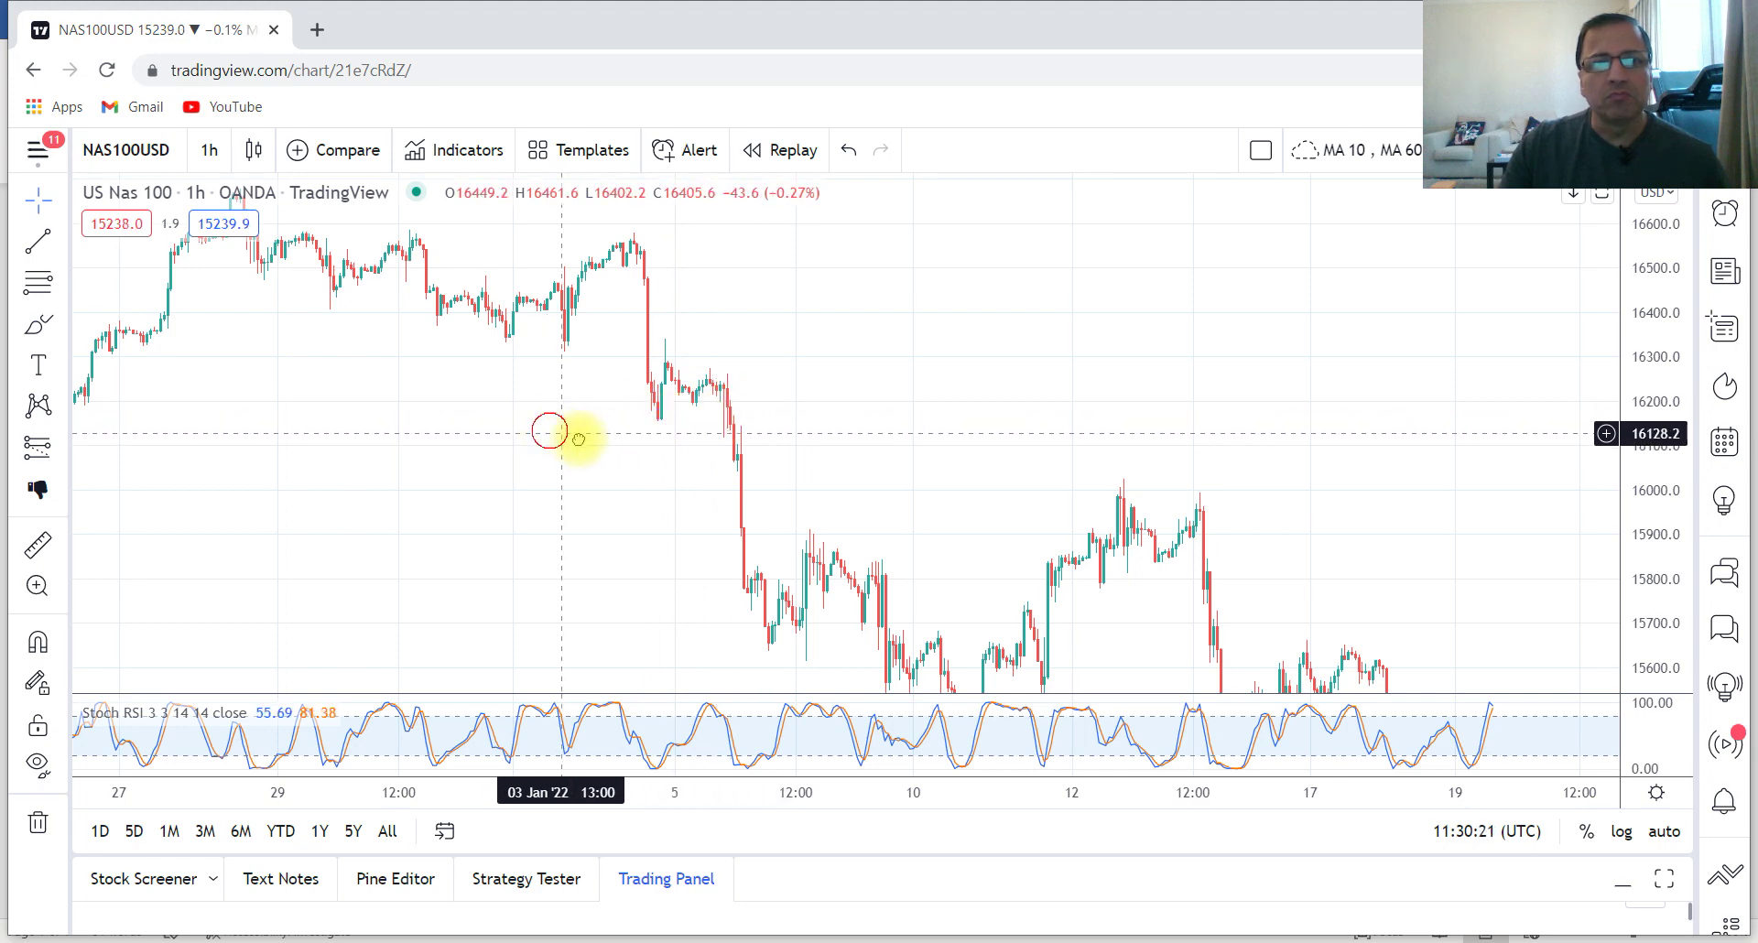
left_click_drag(548, 427, 780, 439)
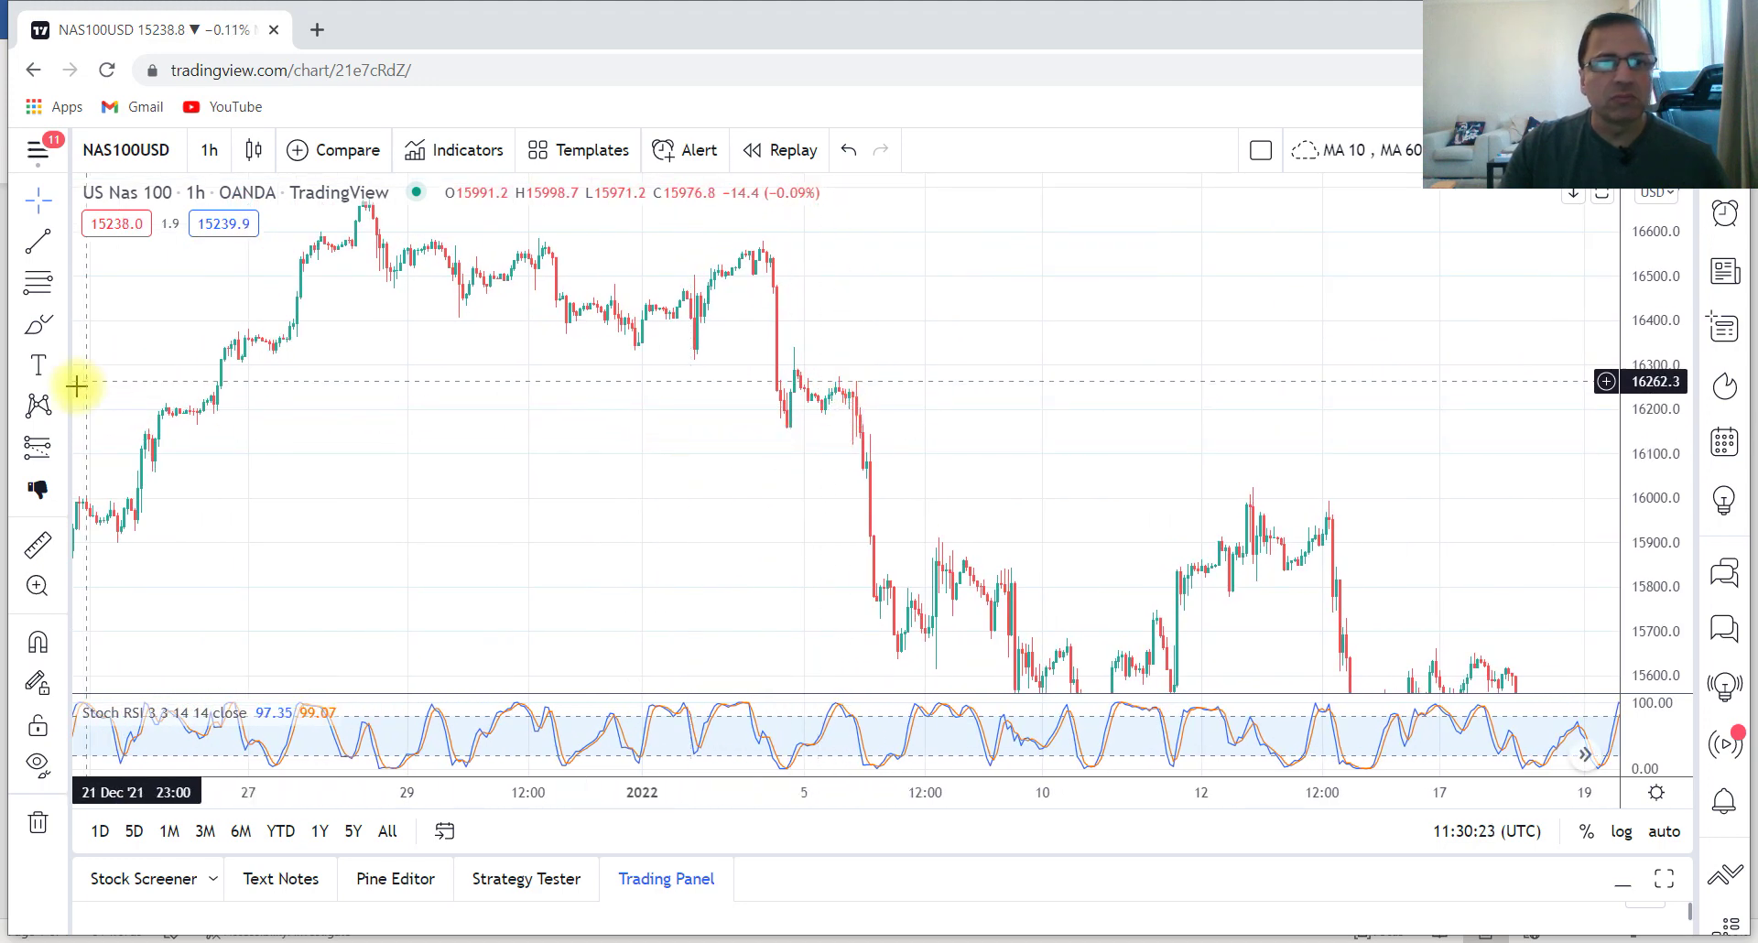
Place a short position on the 5 January drop with its entry at 16071.5 and its stop at 16352.5.
left_click(39, 451)
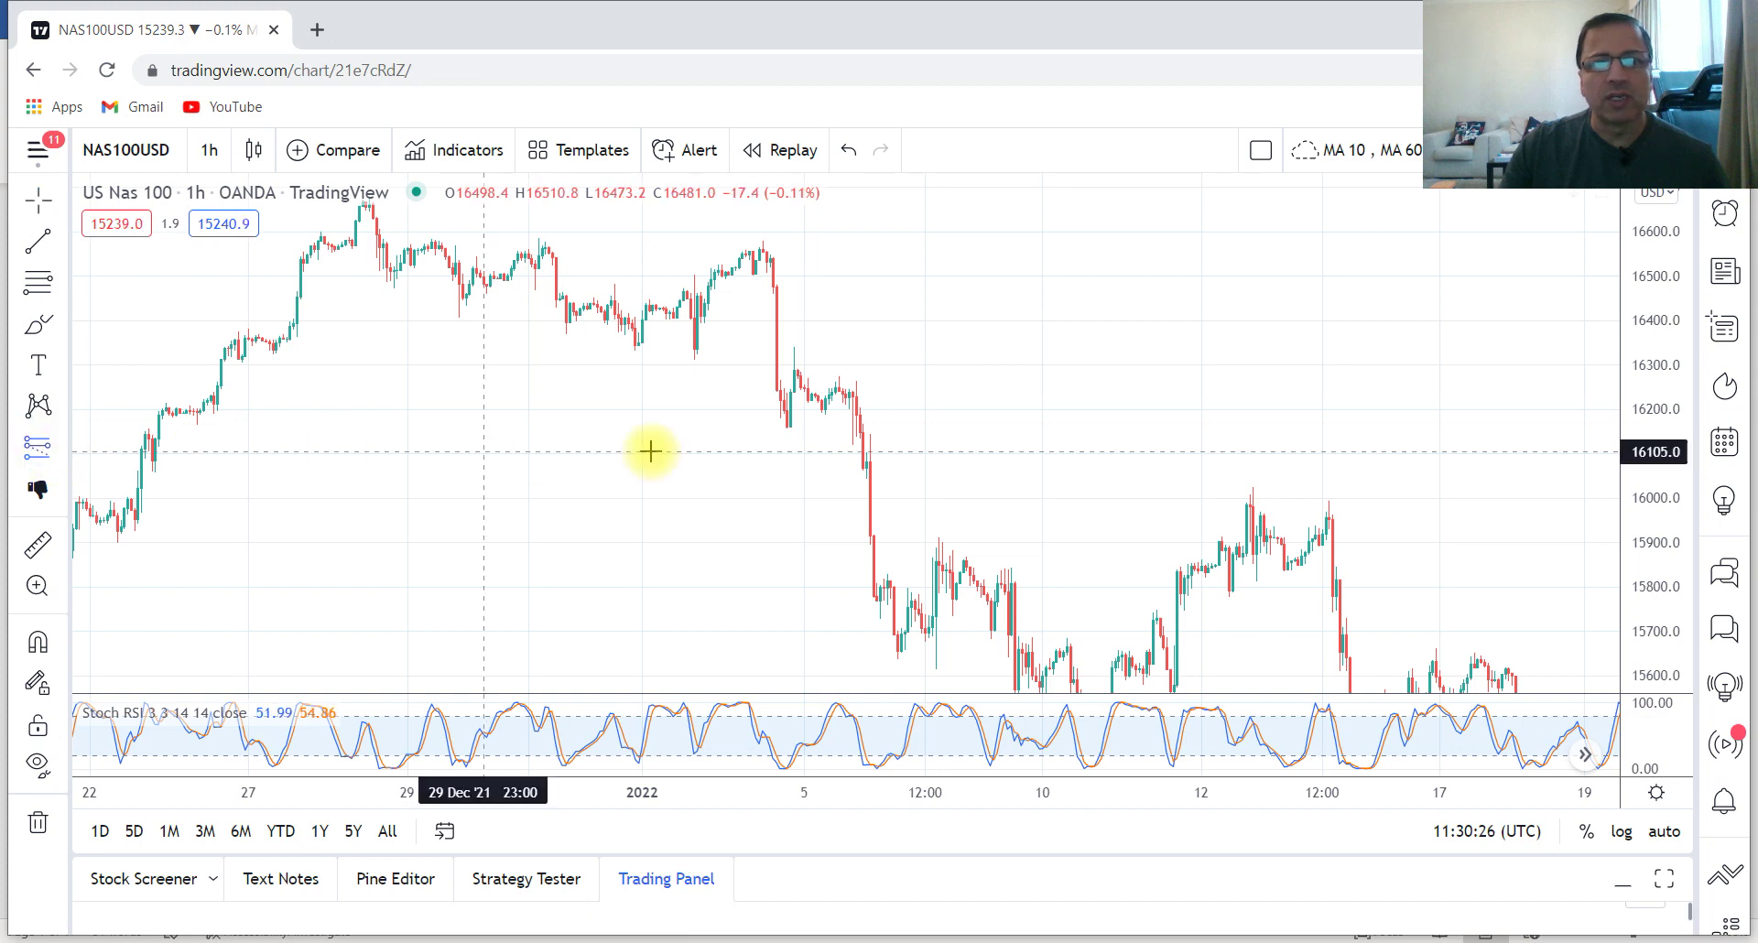
left_click(859, 468)
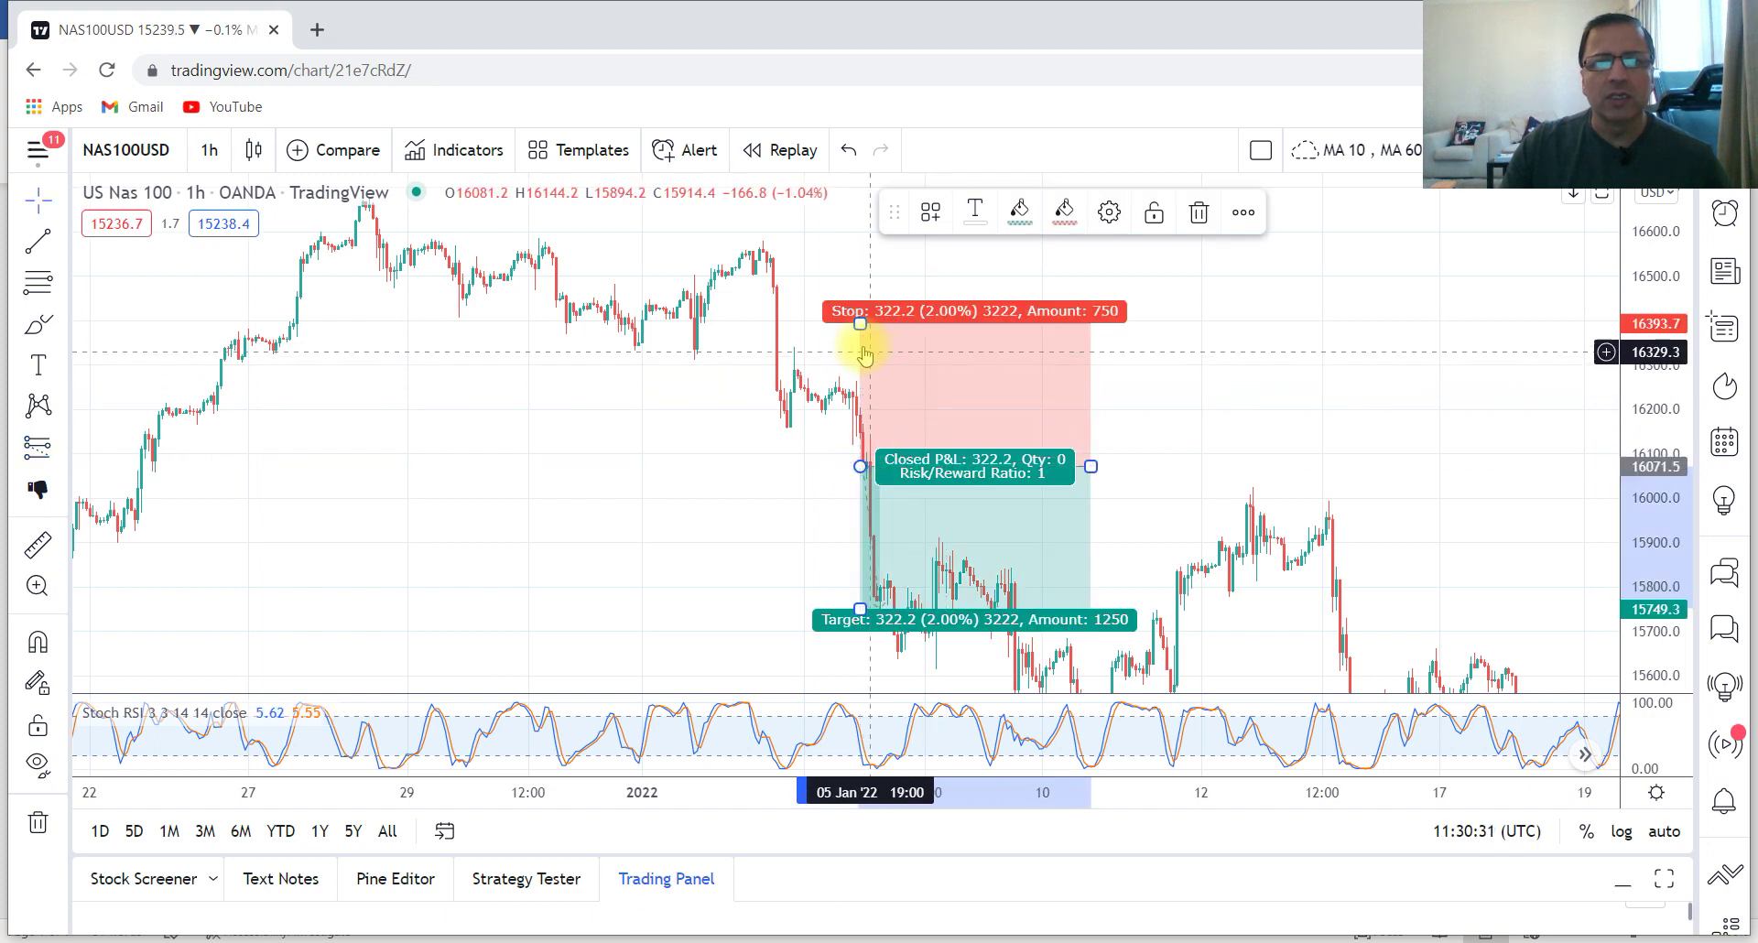
left_click_drag(860, 324, 860, 343)
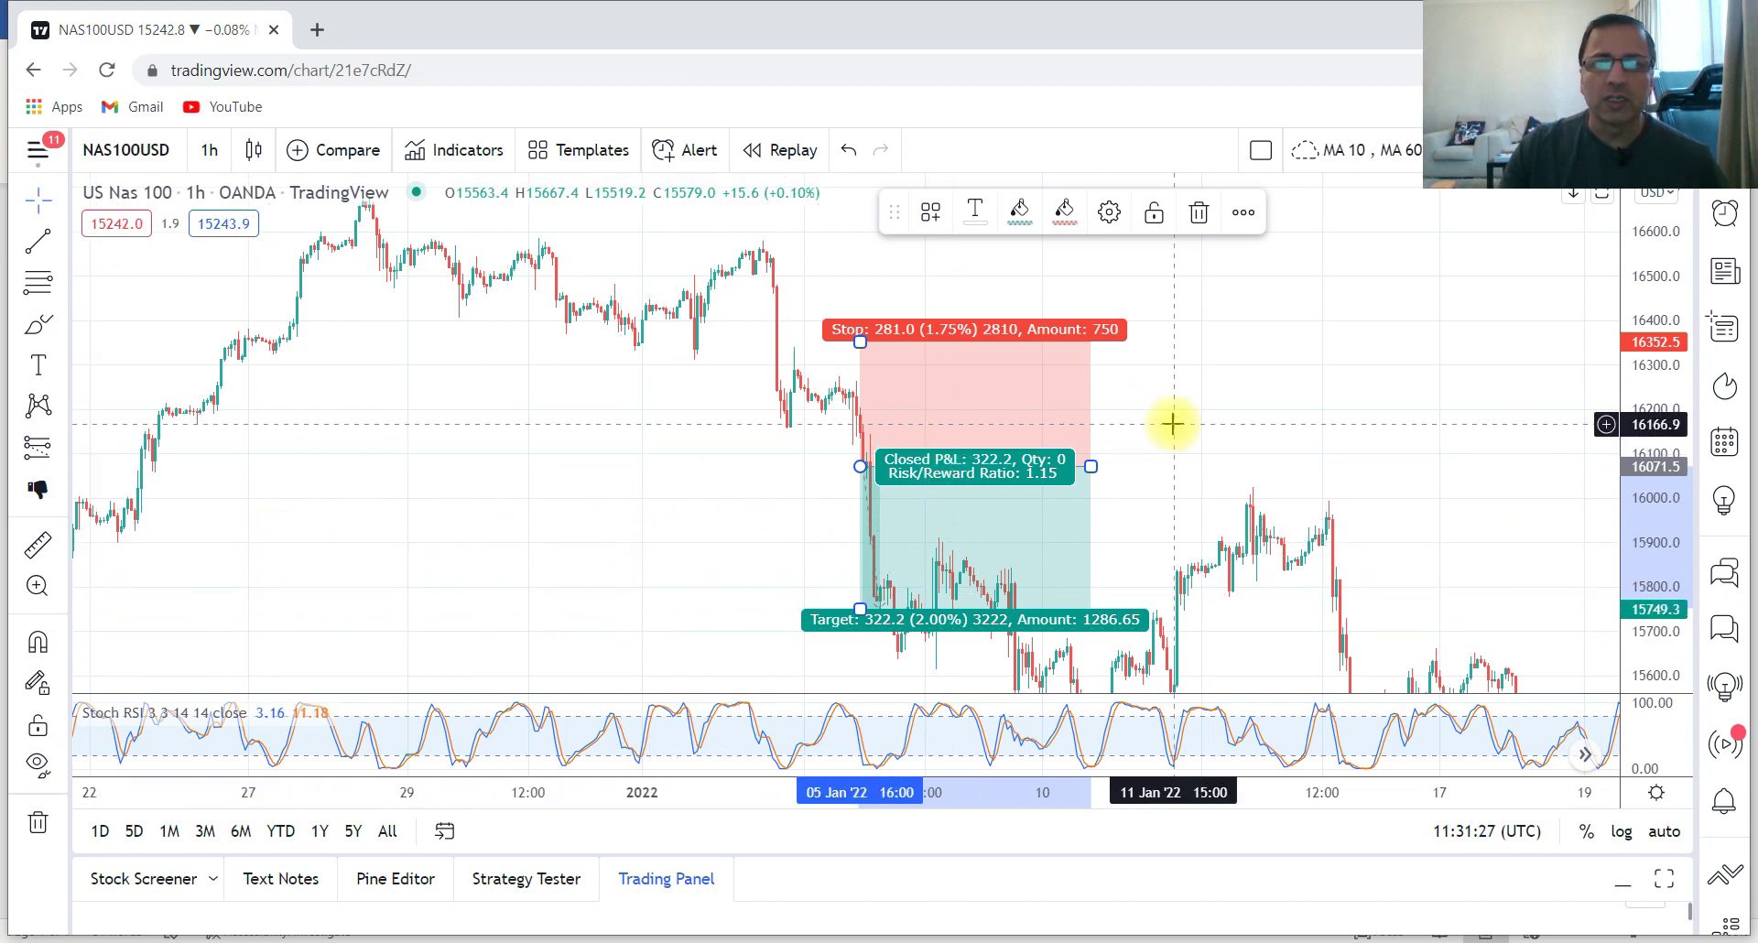
Lower the short position's target to 15589.5.
mouse_move(1172, 423)
left_mouse_down()
mouse_move(1172, 439)
mouse_move(1150, 361)
left_mouse_up()
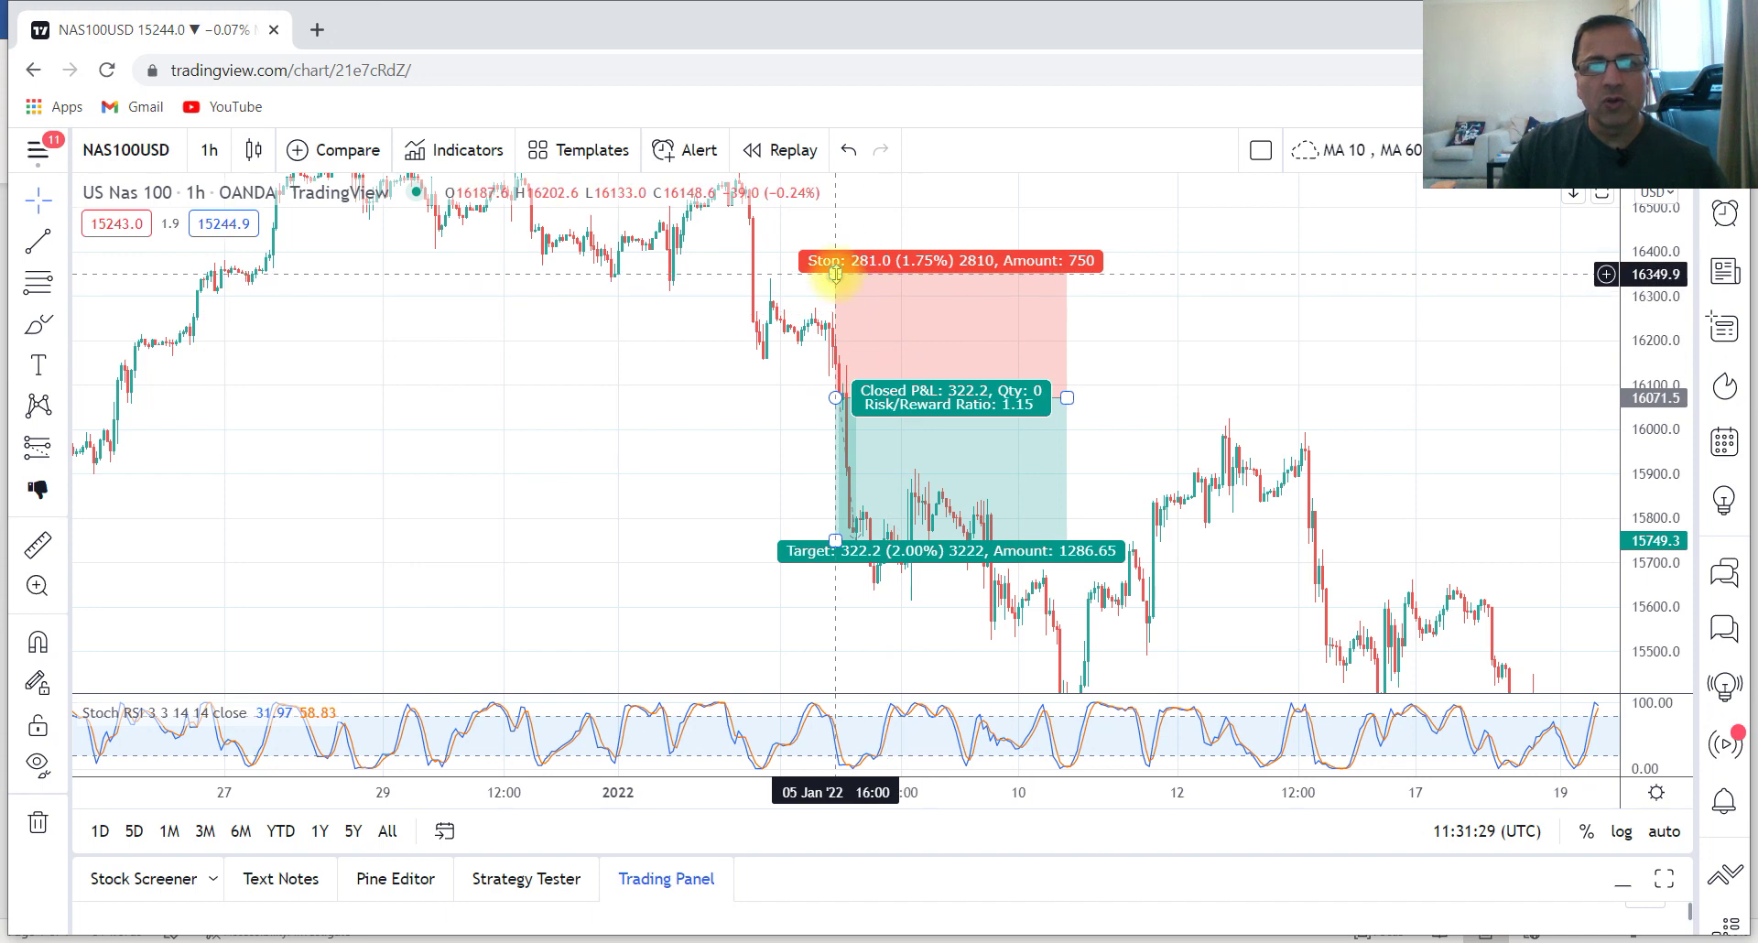
left_click(835, 541)
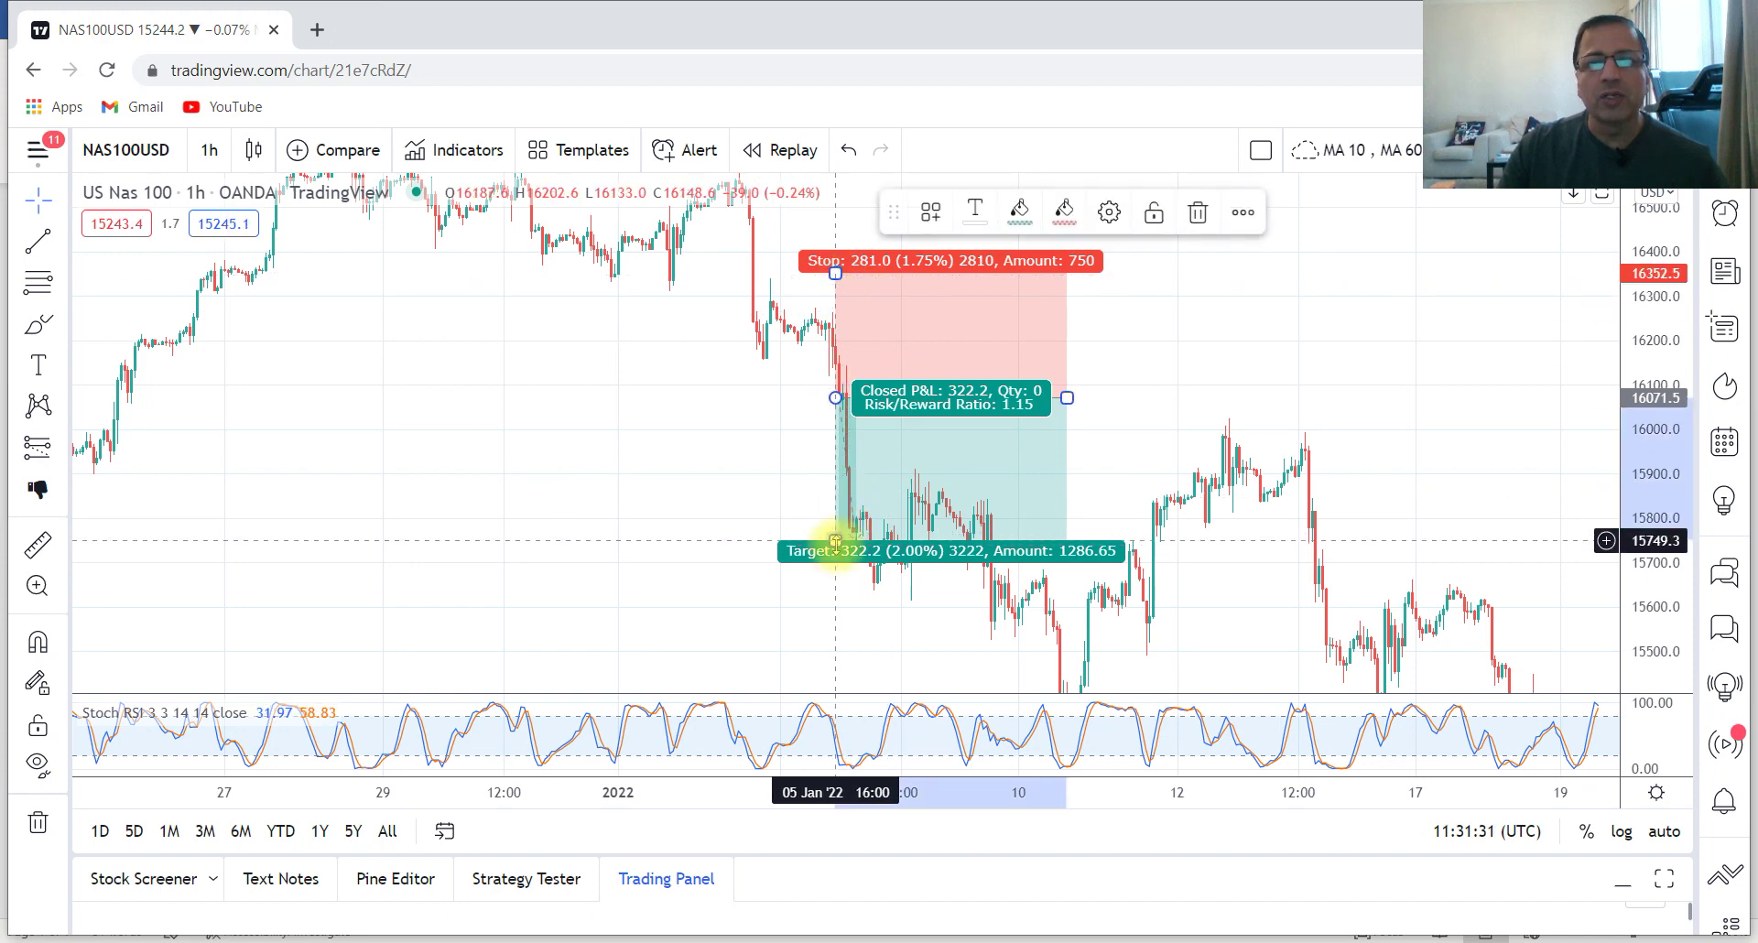
left_click_drag(835, 541, 837, 612)
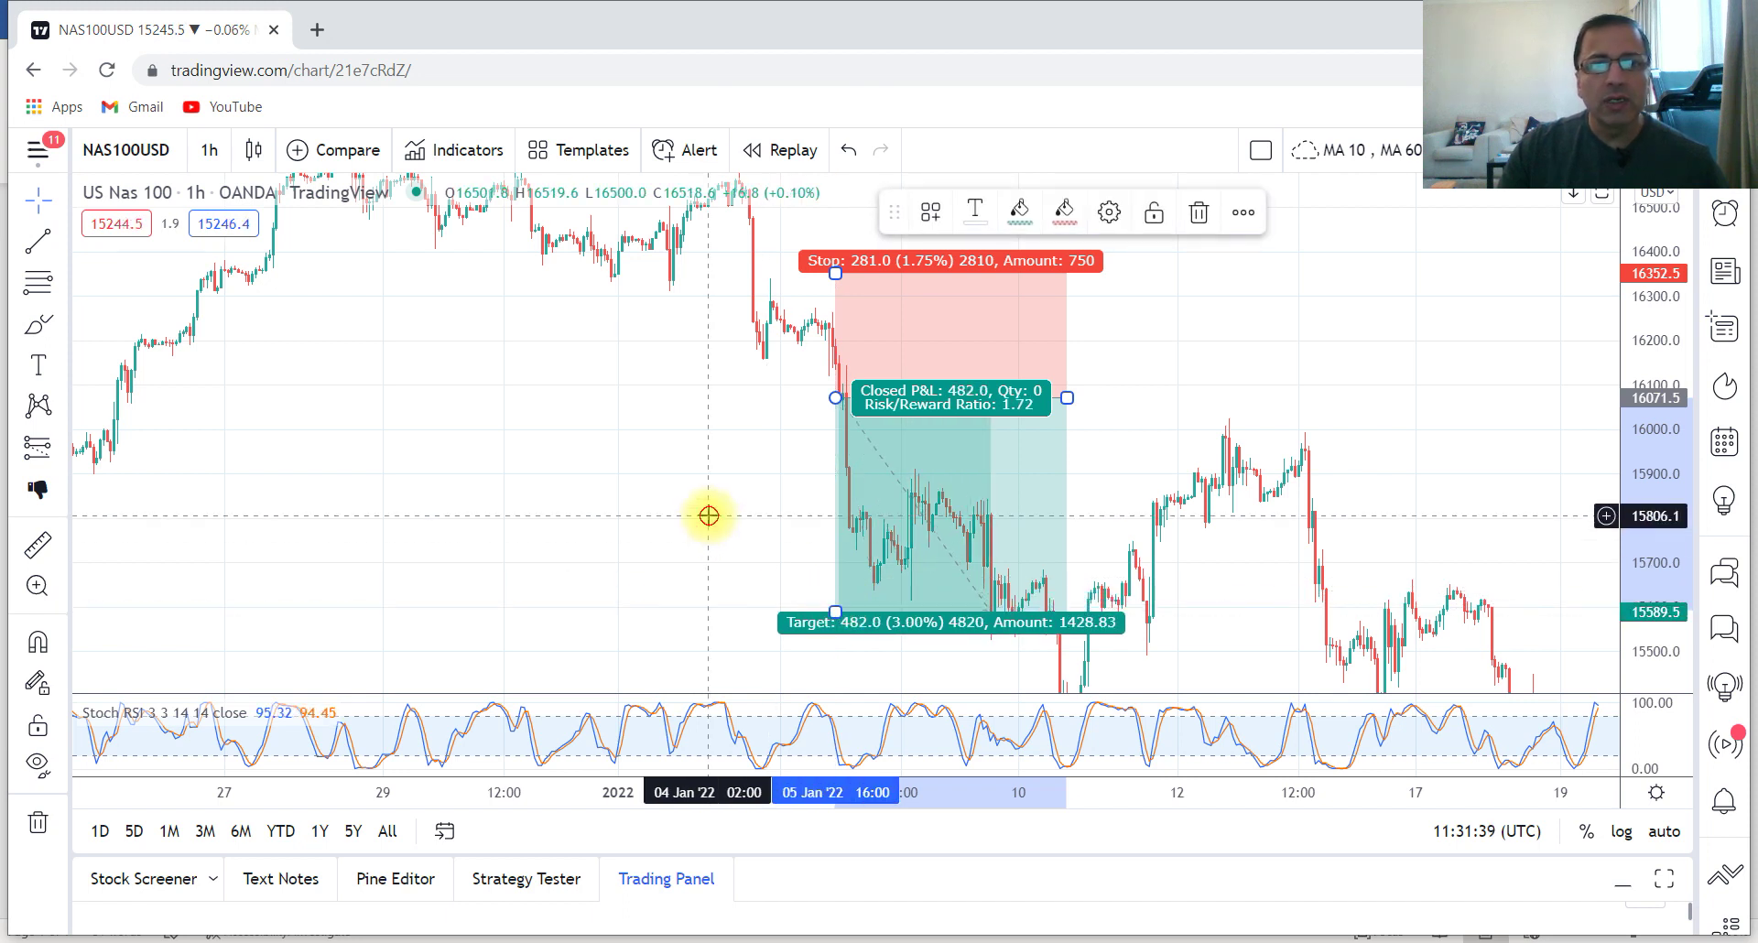
Switch the chart to the 4-hour interval and bring the December lows and the short position into view.
left_click_drag(706, 511, 793, 530)
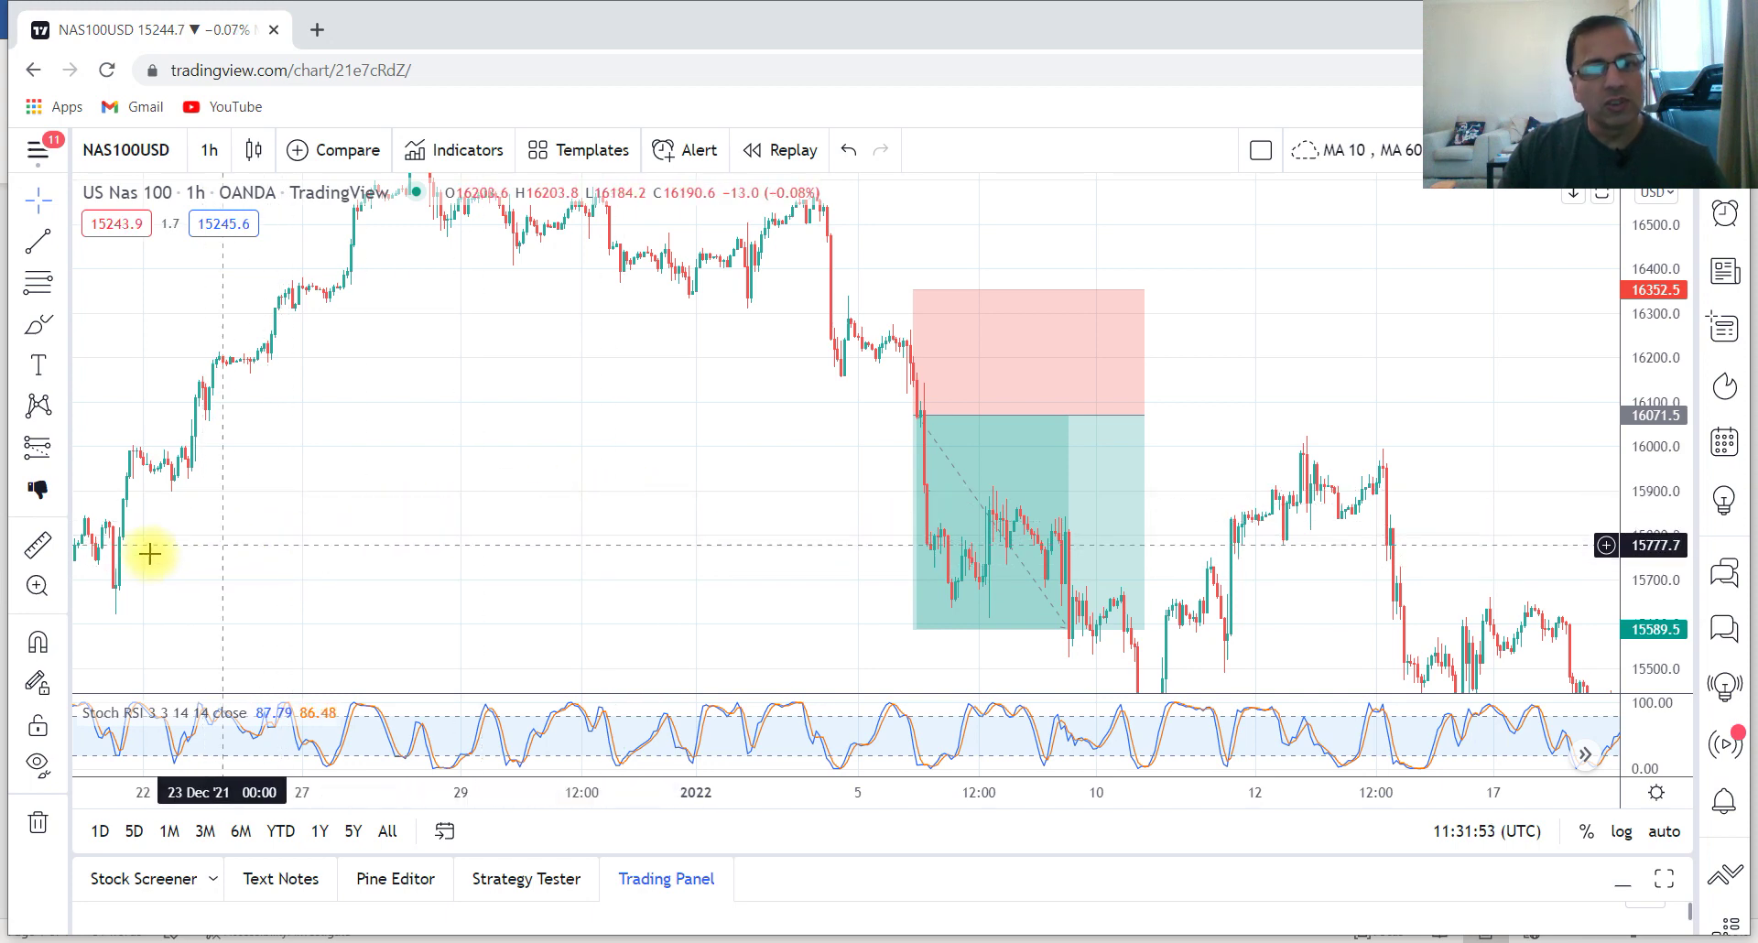
mouse_move(918, 573)
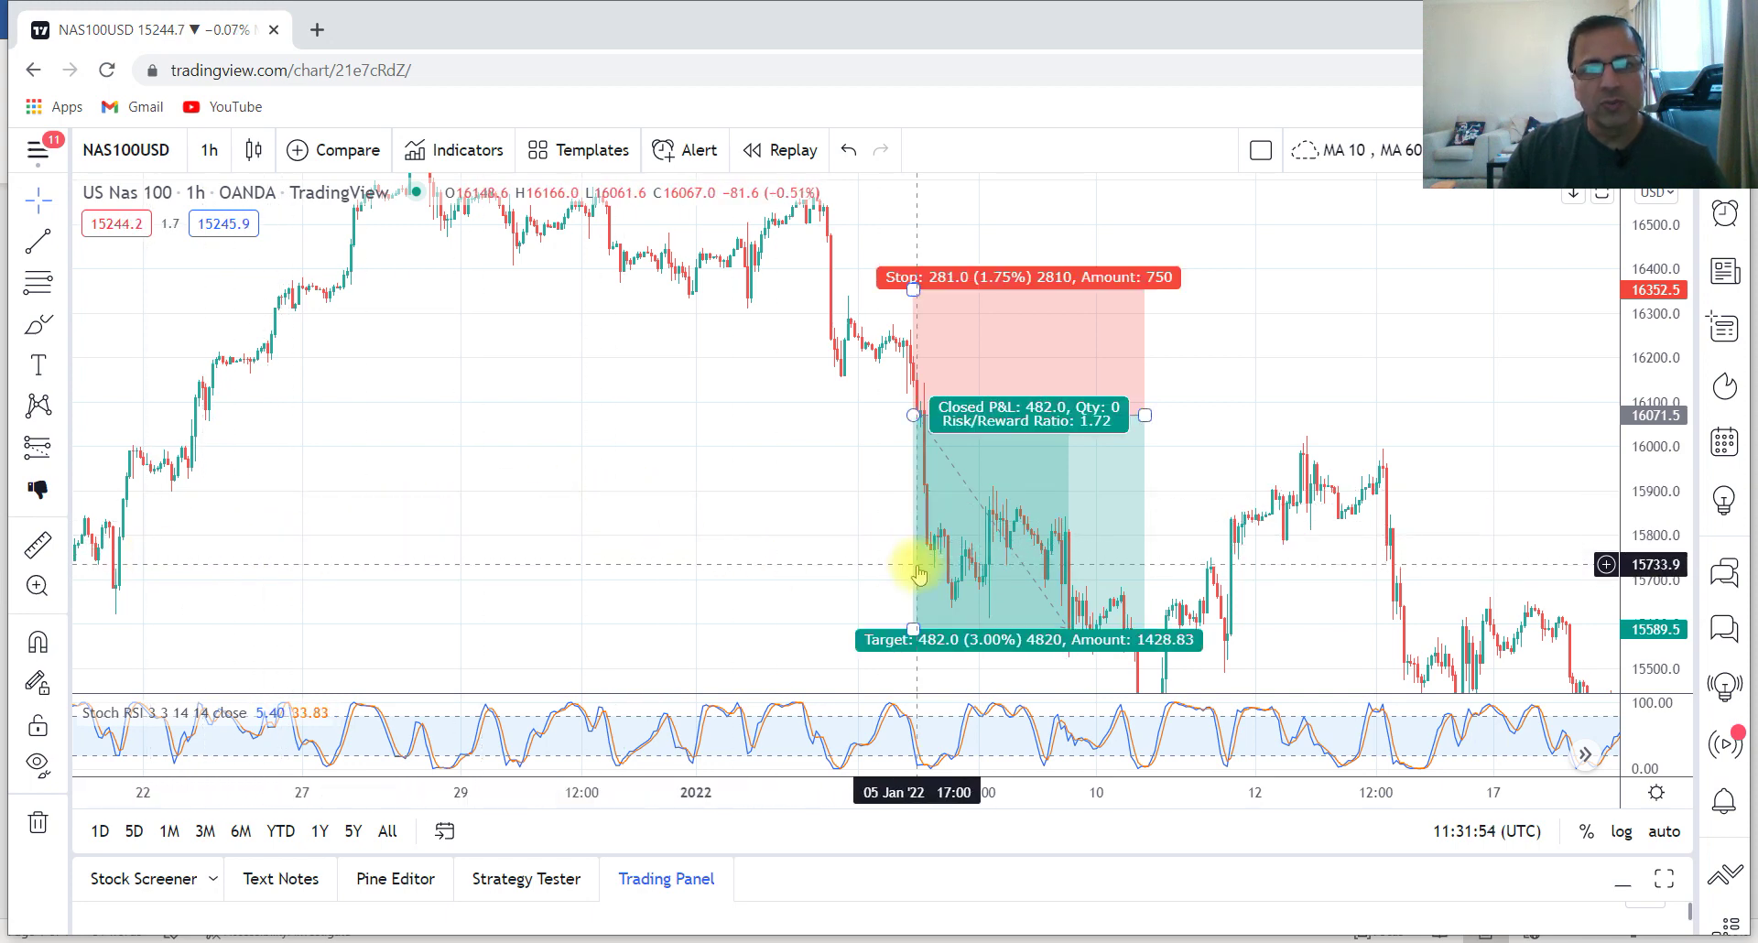
left_click(210, 153)
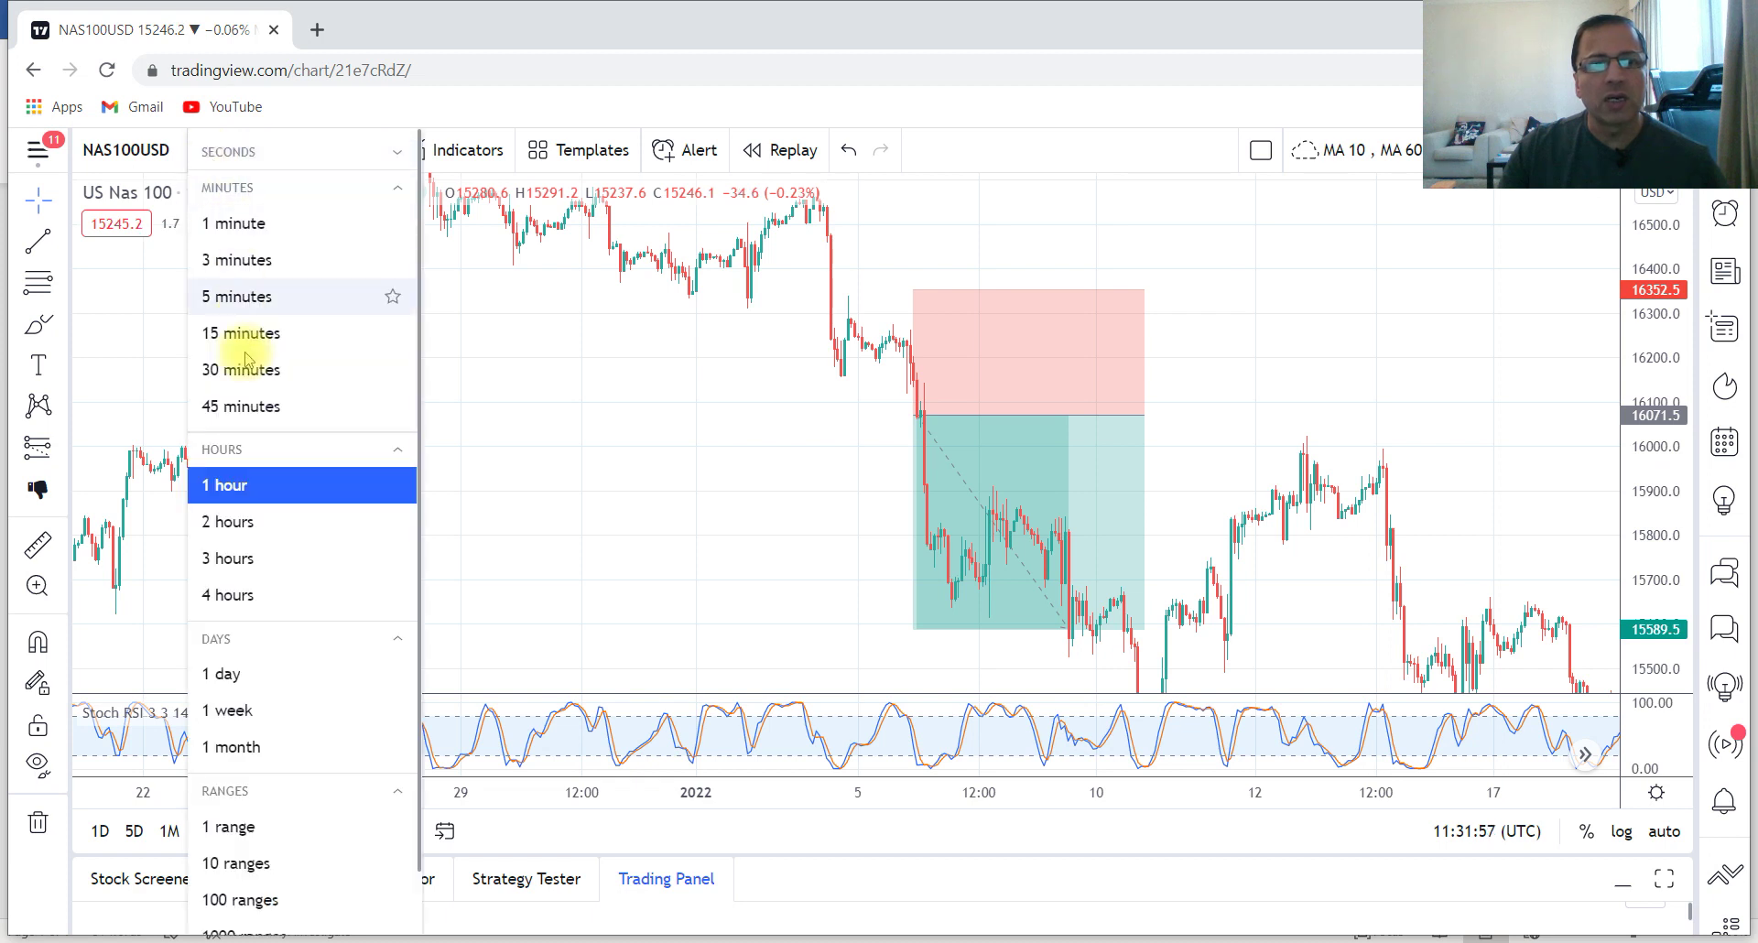
left_click(238, 595)
left_click_drag(767, 534, 322, 423)
left_click_drag(867, 542, 765, 622)
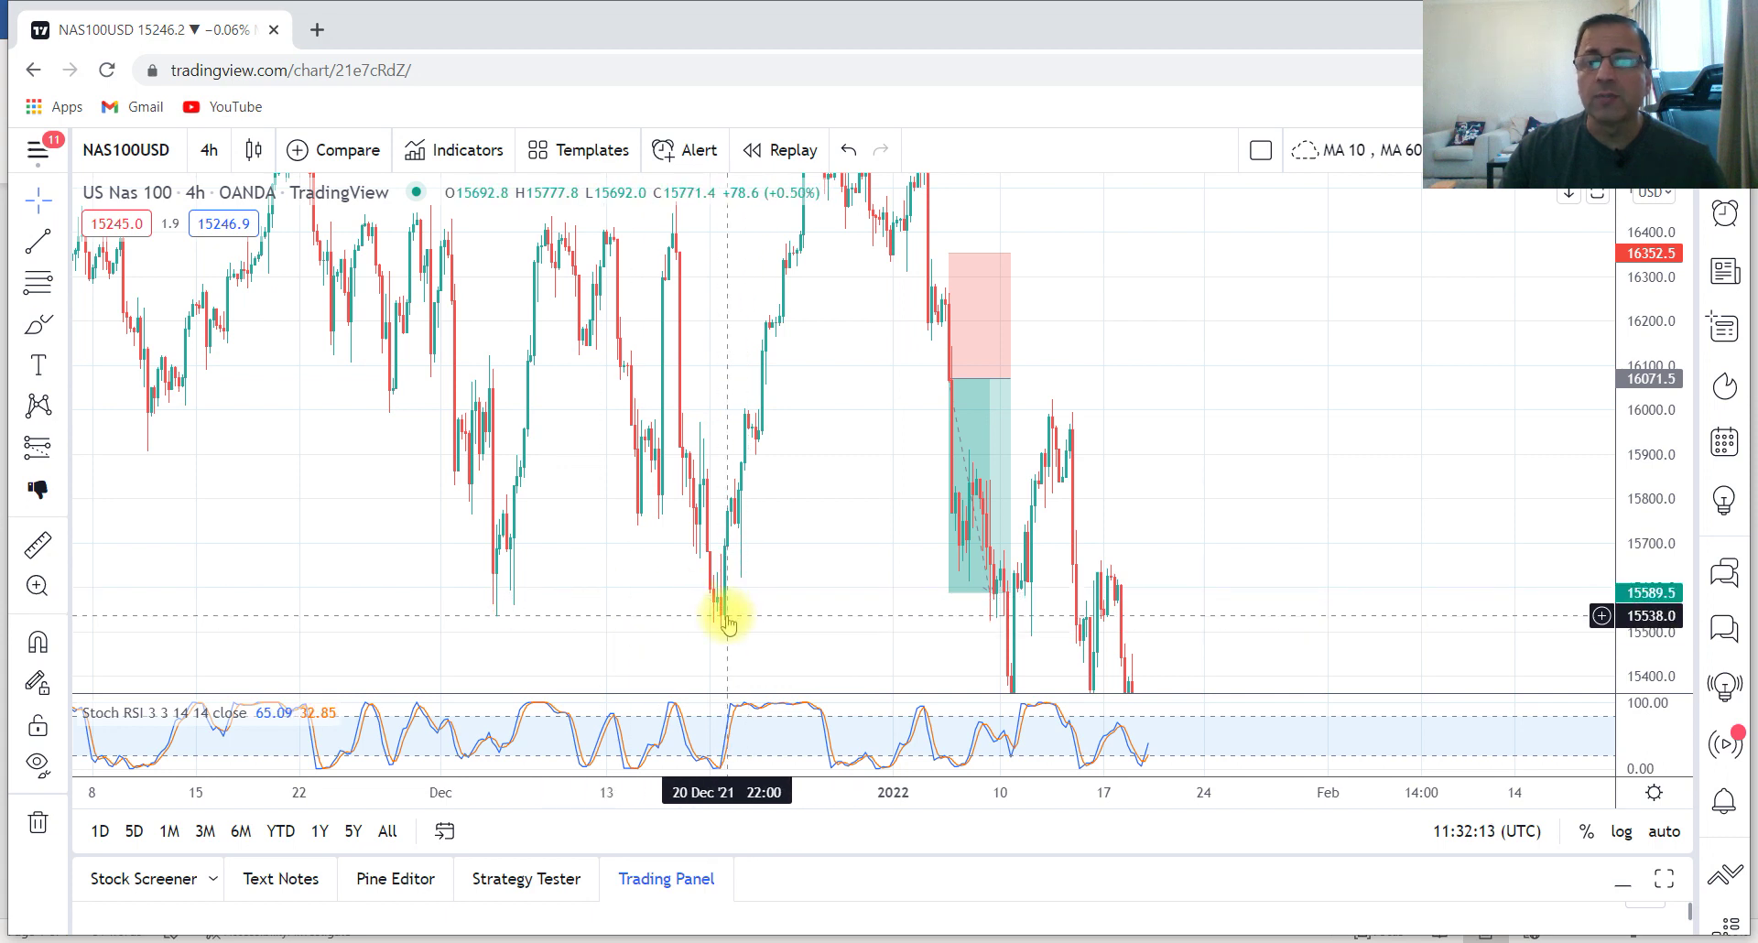
Move the short position's target down to 15538.0 and extend its time span to about 14 January.
left_click(947, 588)
left_click_drag(947, 588, 949, 618)
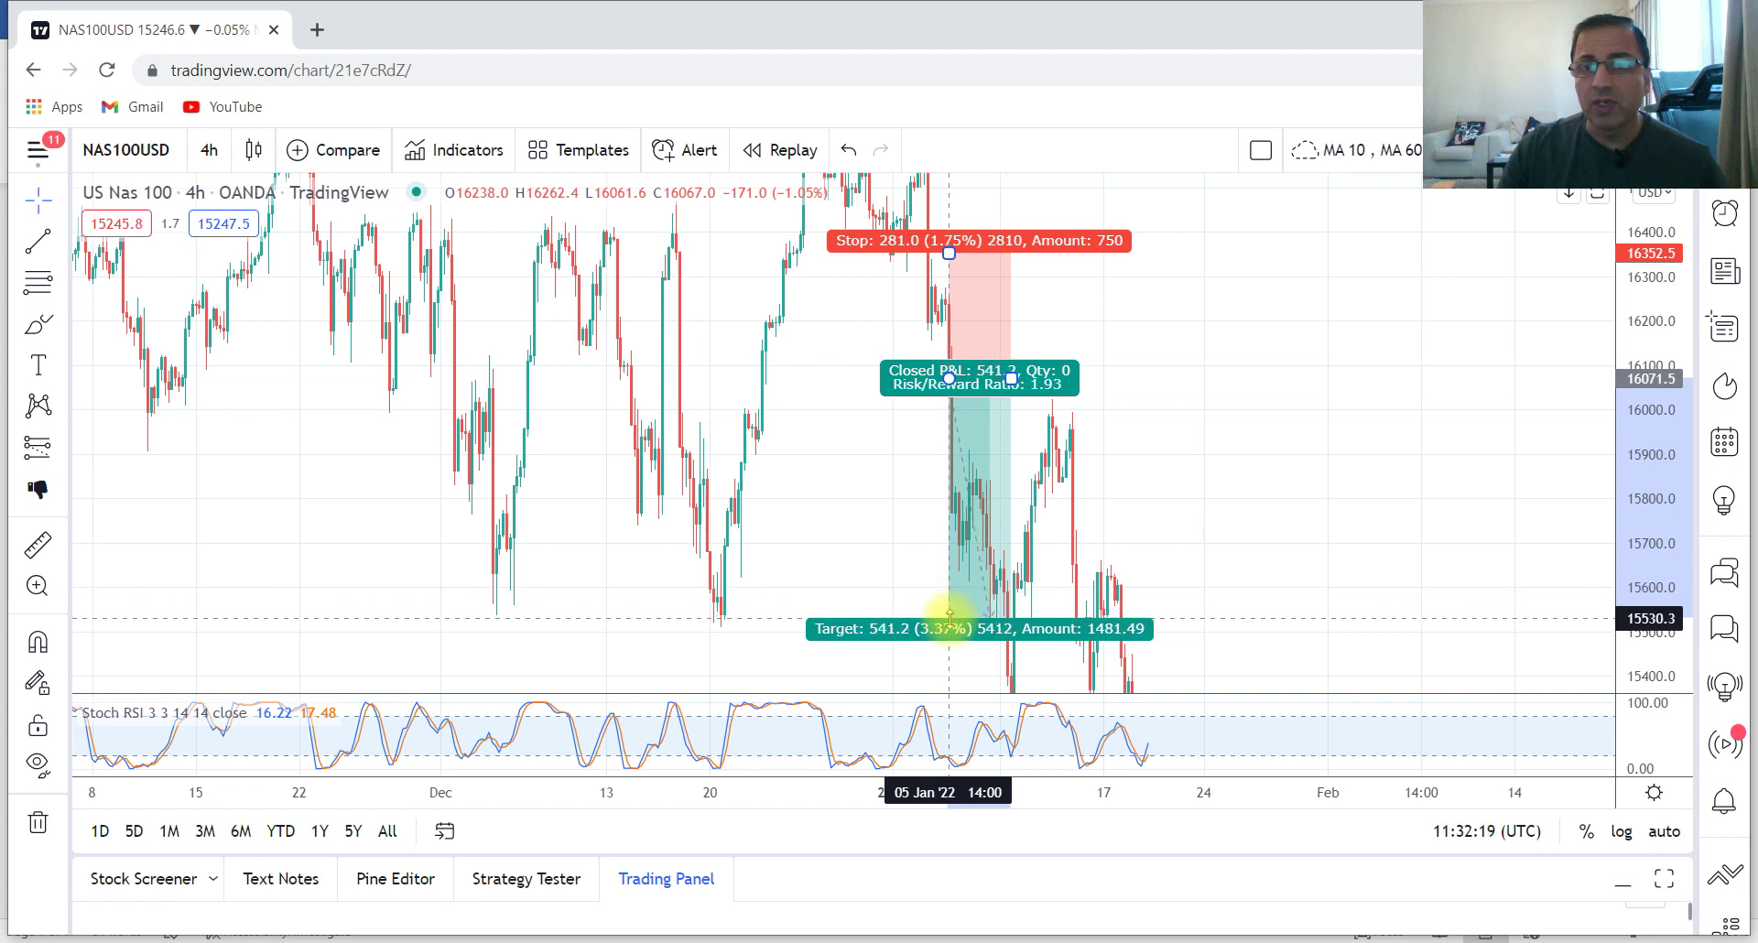
left_click_drag(948, 618, 963, 615)
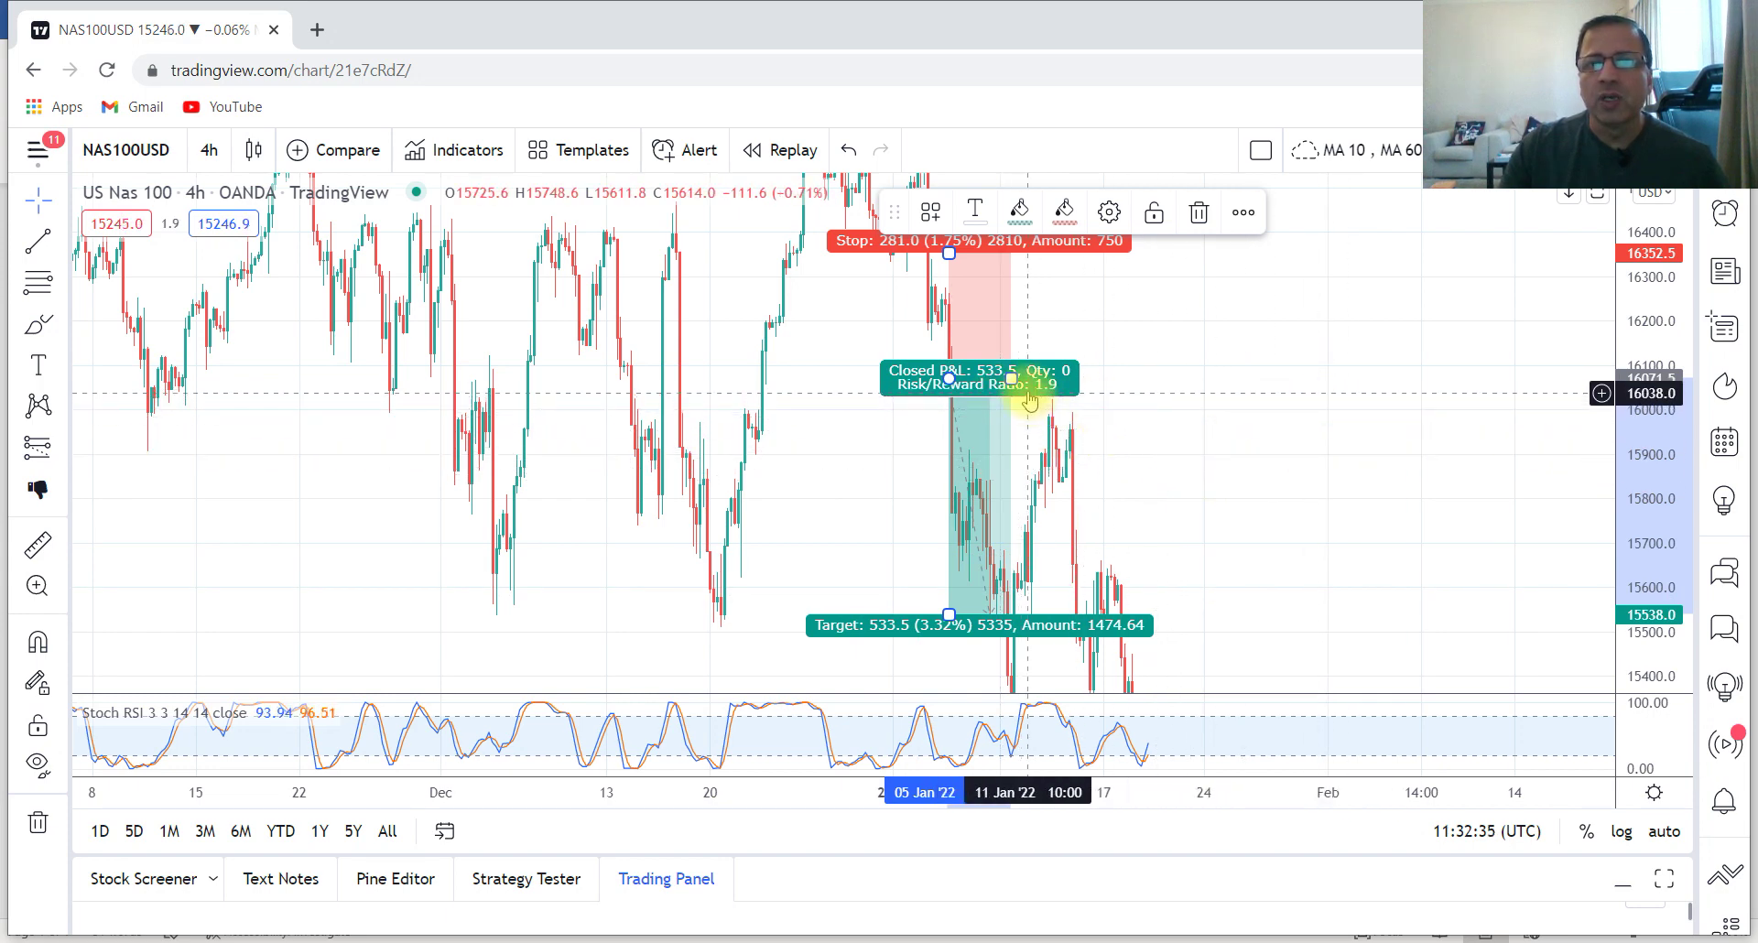
left_click_drag(1011, 378, 1086, 383)
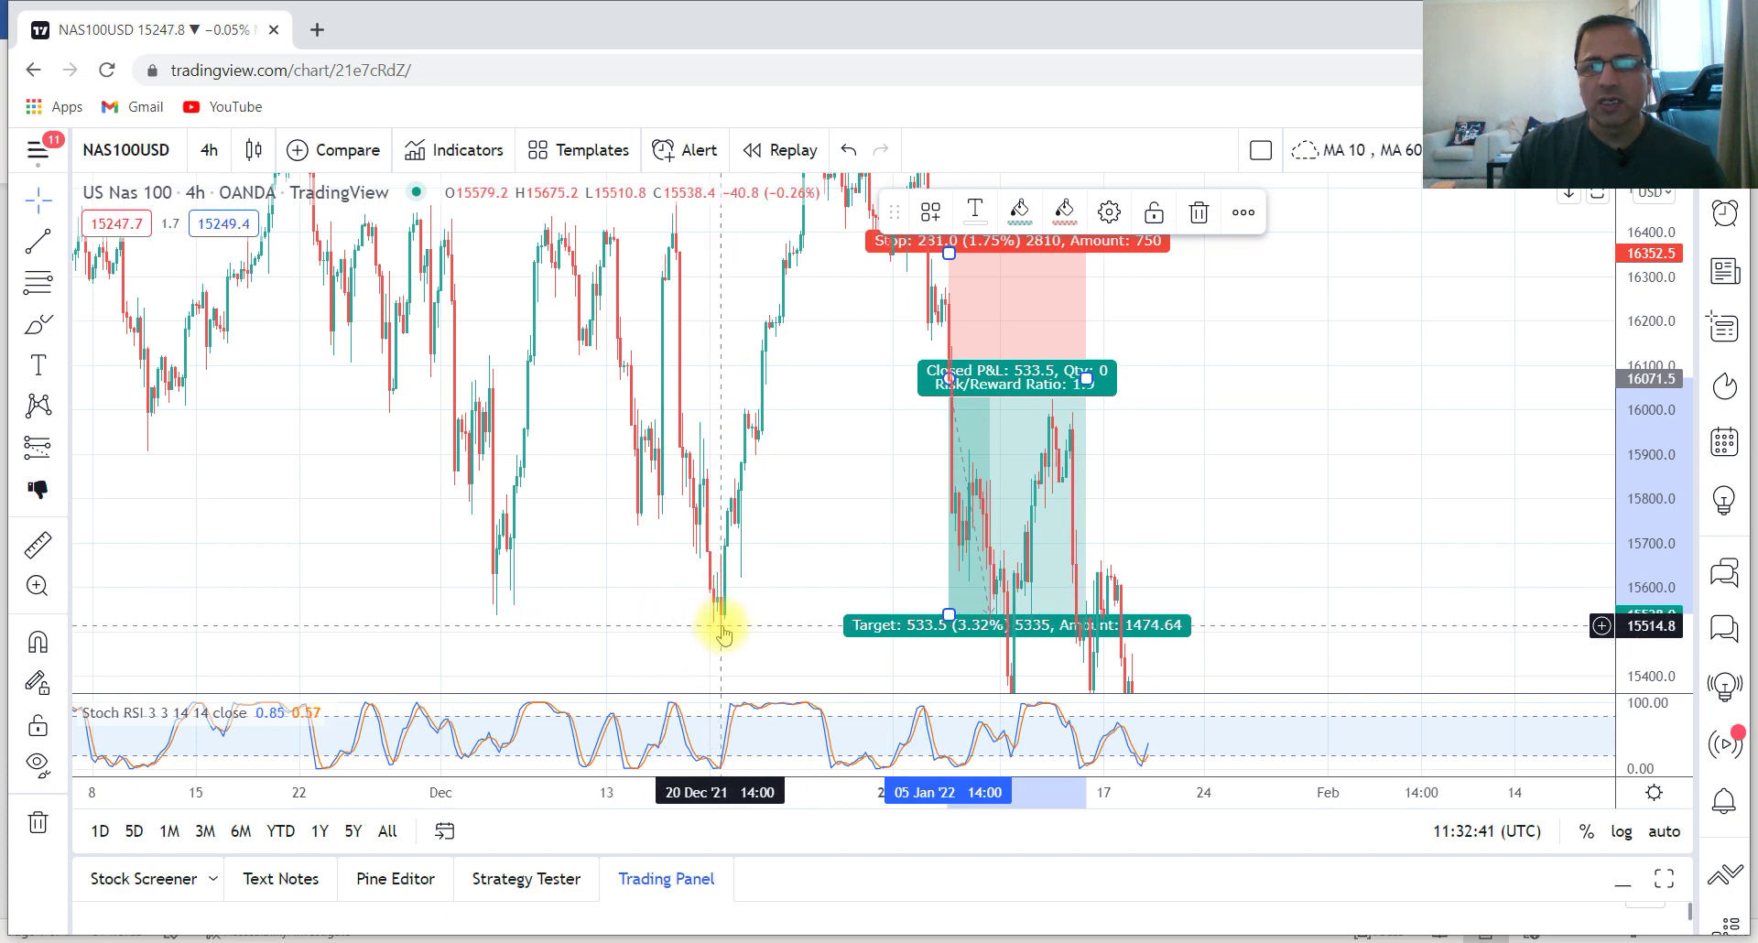
Return the chart to the 1-hour interval and shorten the short position's time span to about 11 January.
left_click(210, 154)
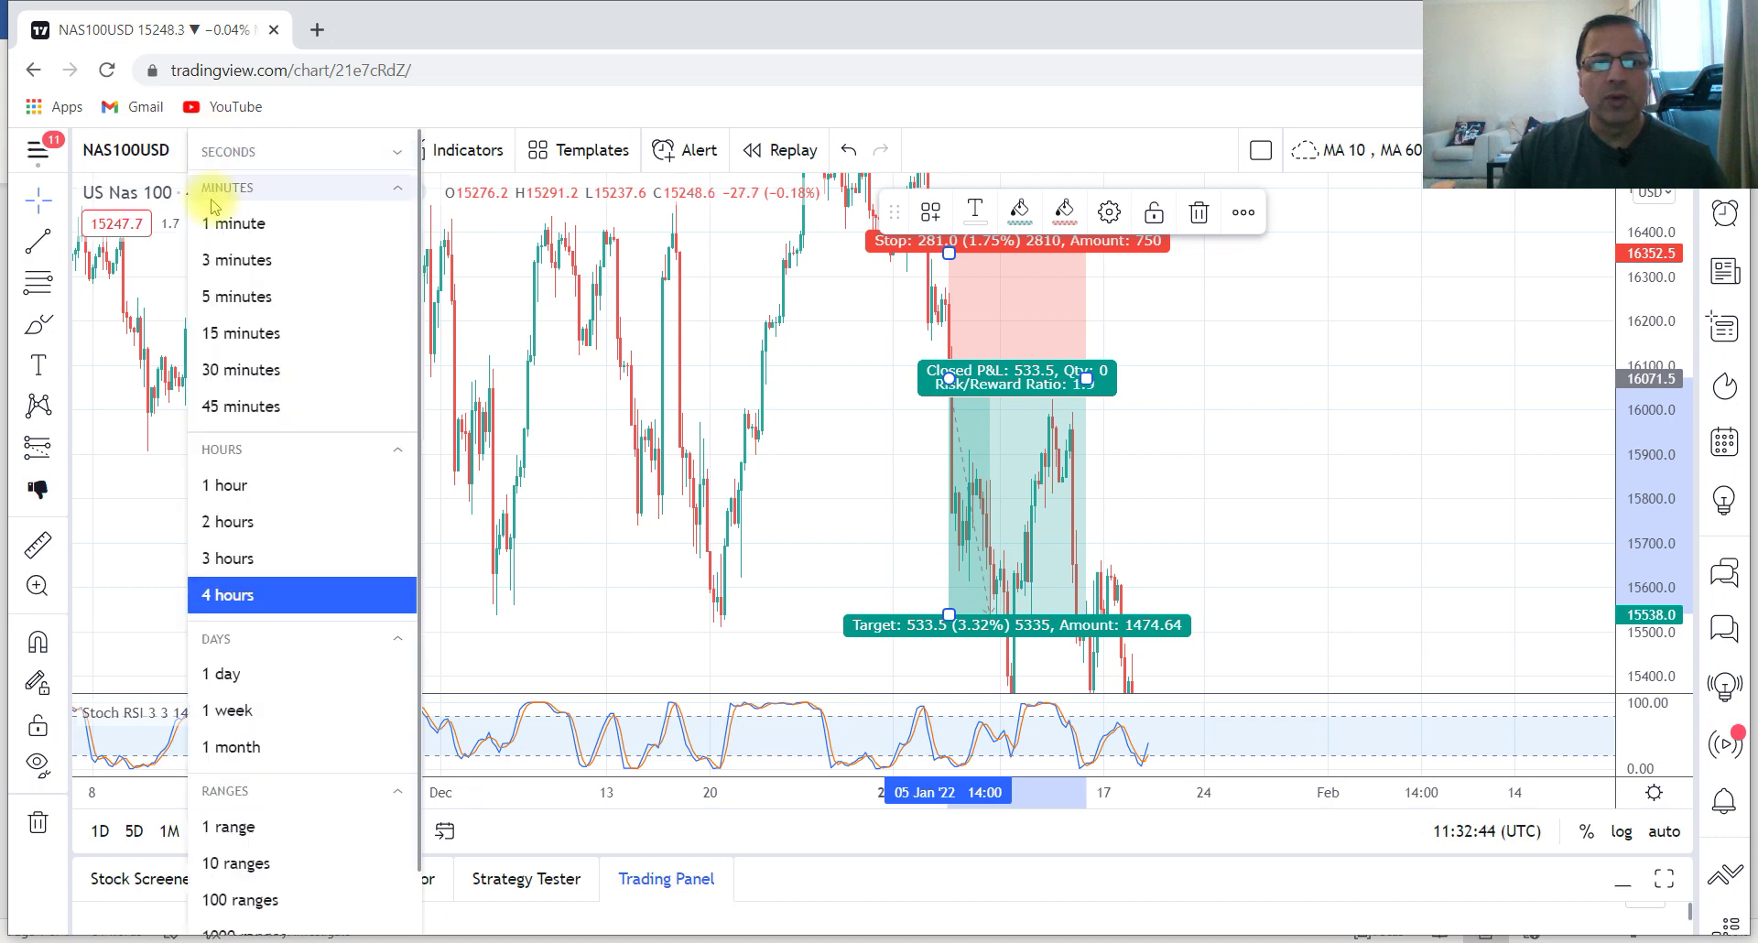
left_click(278, 486)
left_click_drag(998, 463, 1221, 413)
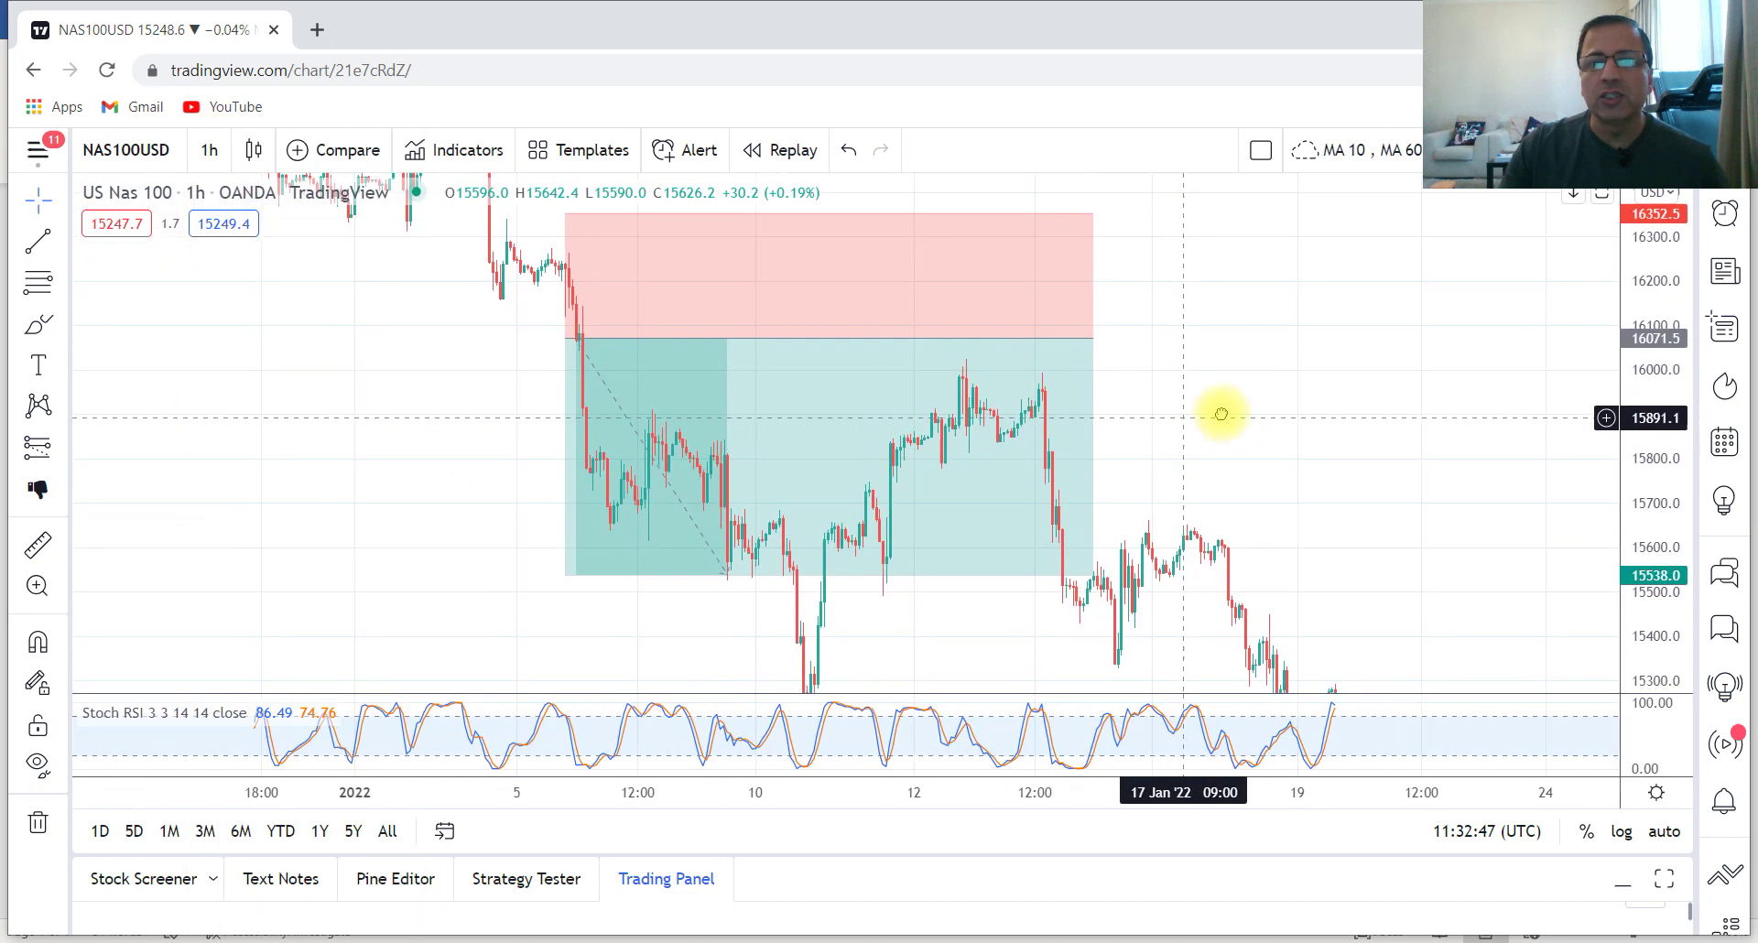
left_click(1126, 329)
left_click_drag(1126, 329, 855, 365)
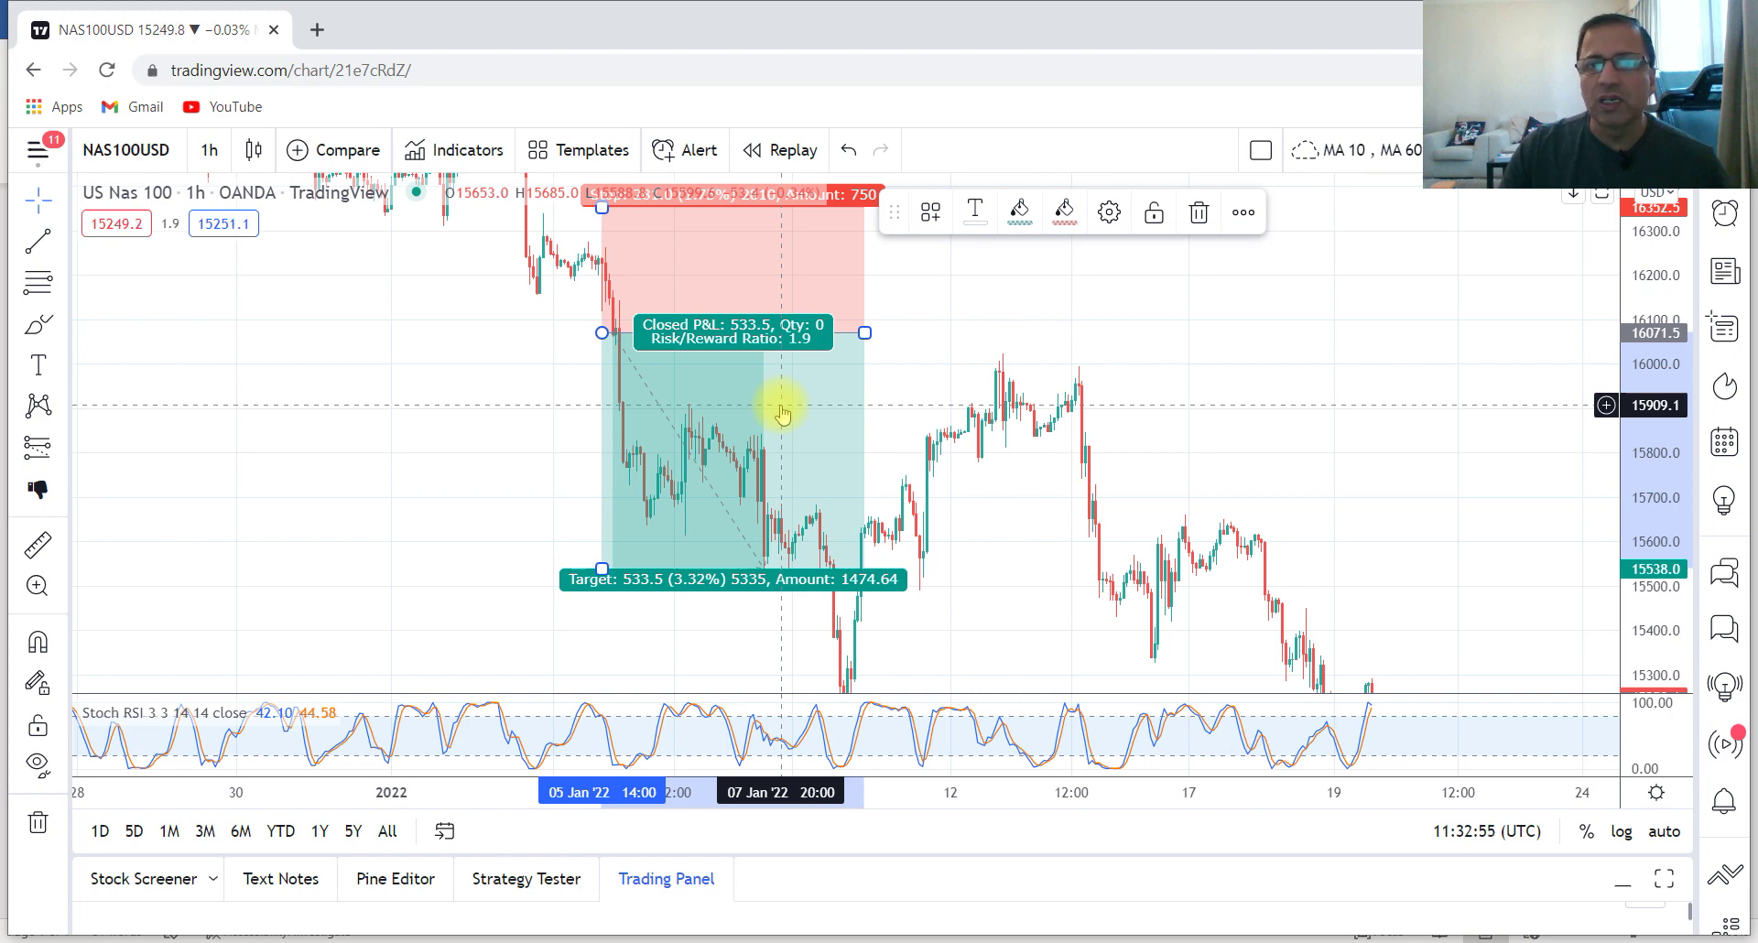
Delete the short position from the chart.
left_click_drag(946, 326, 953, 378)
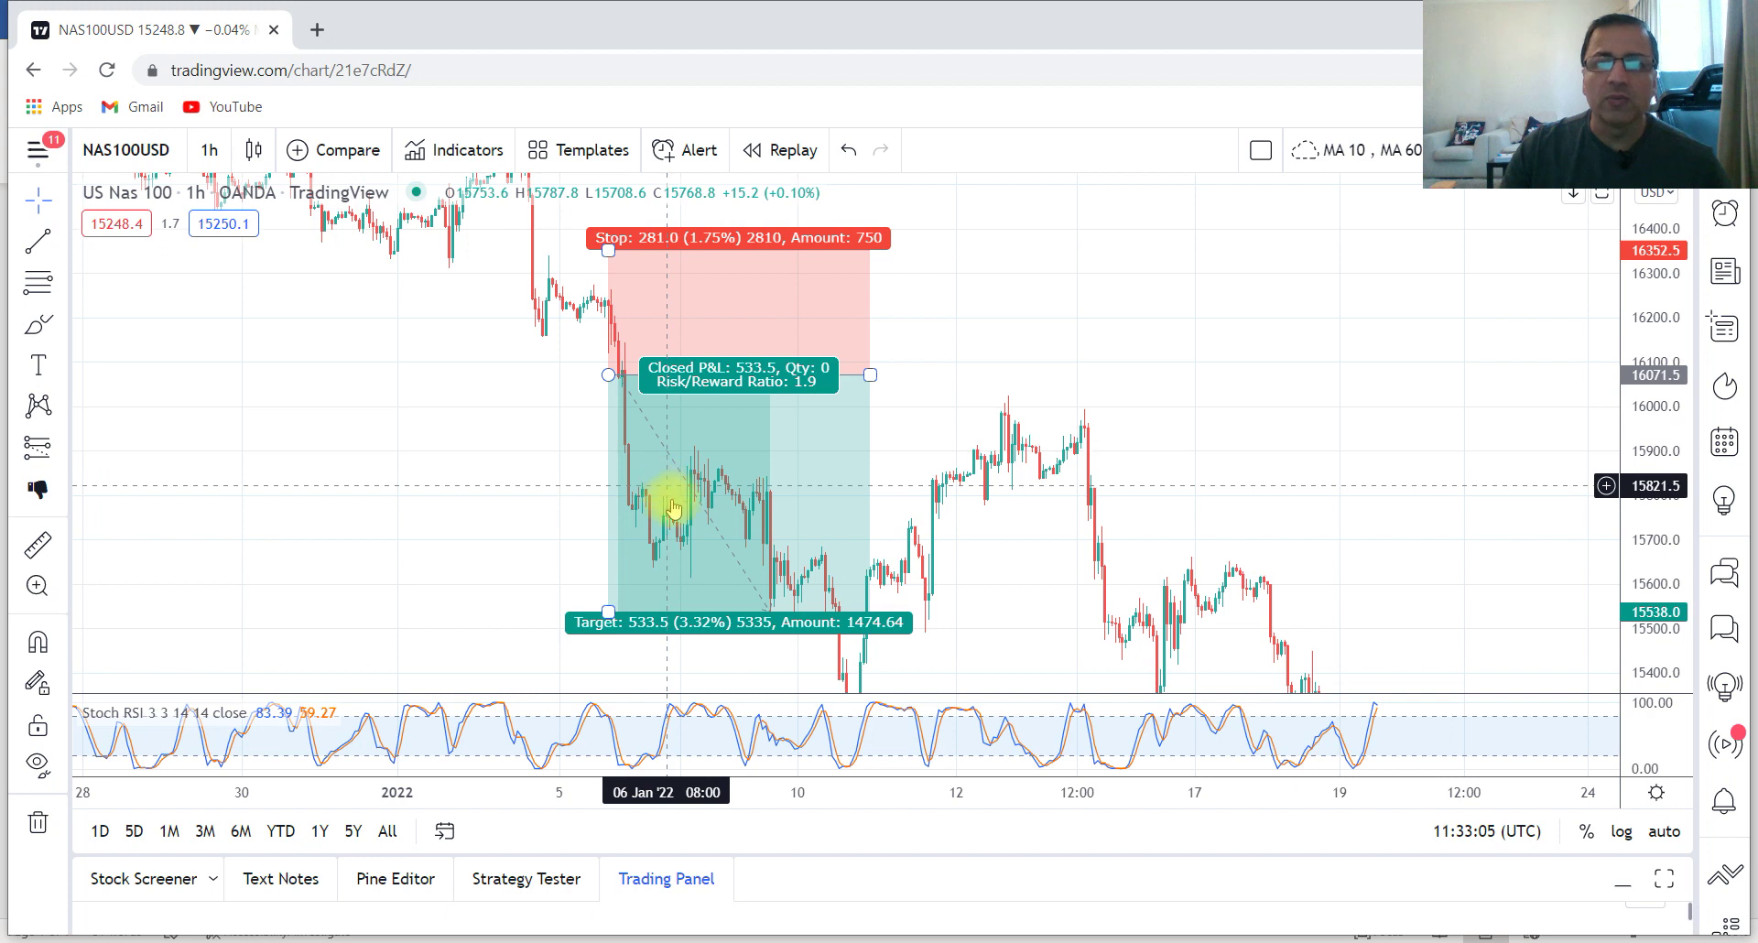
left_click(796, 464)
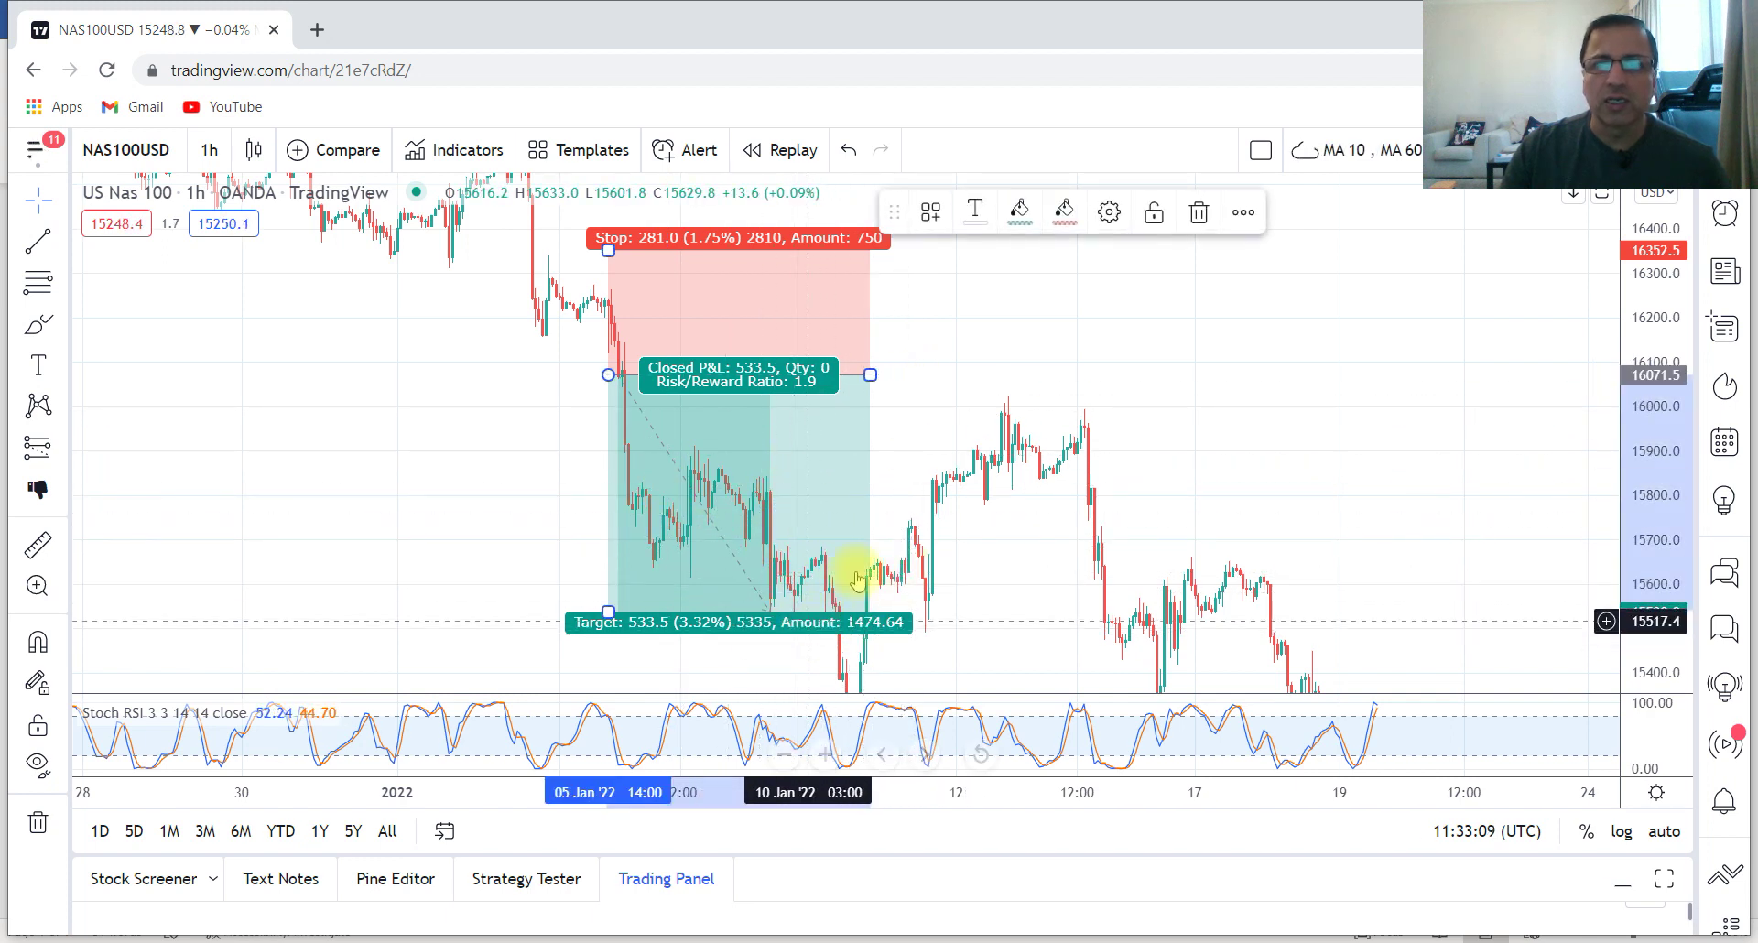
left_click(1200, 216)
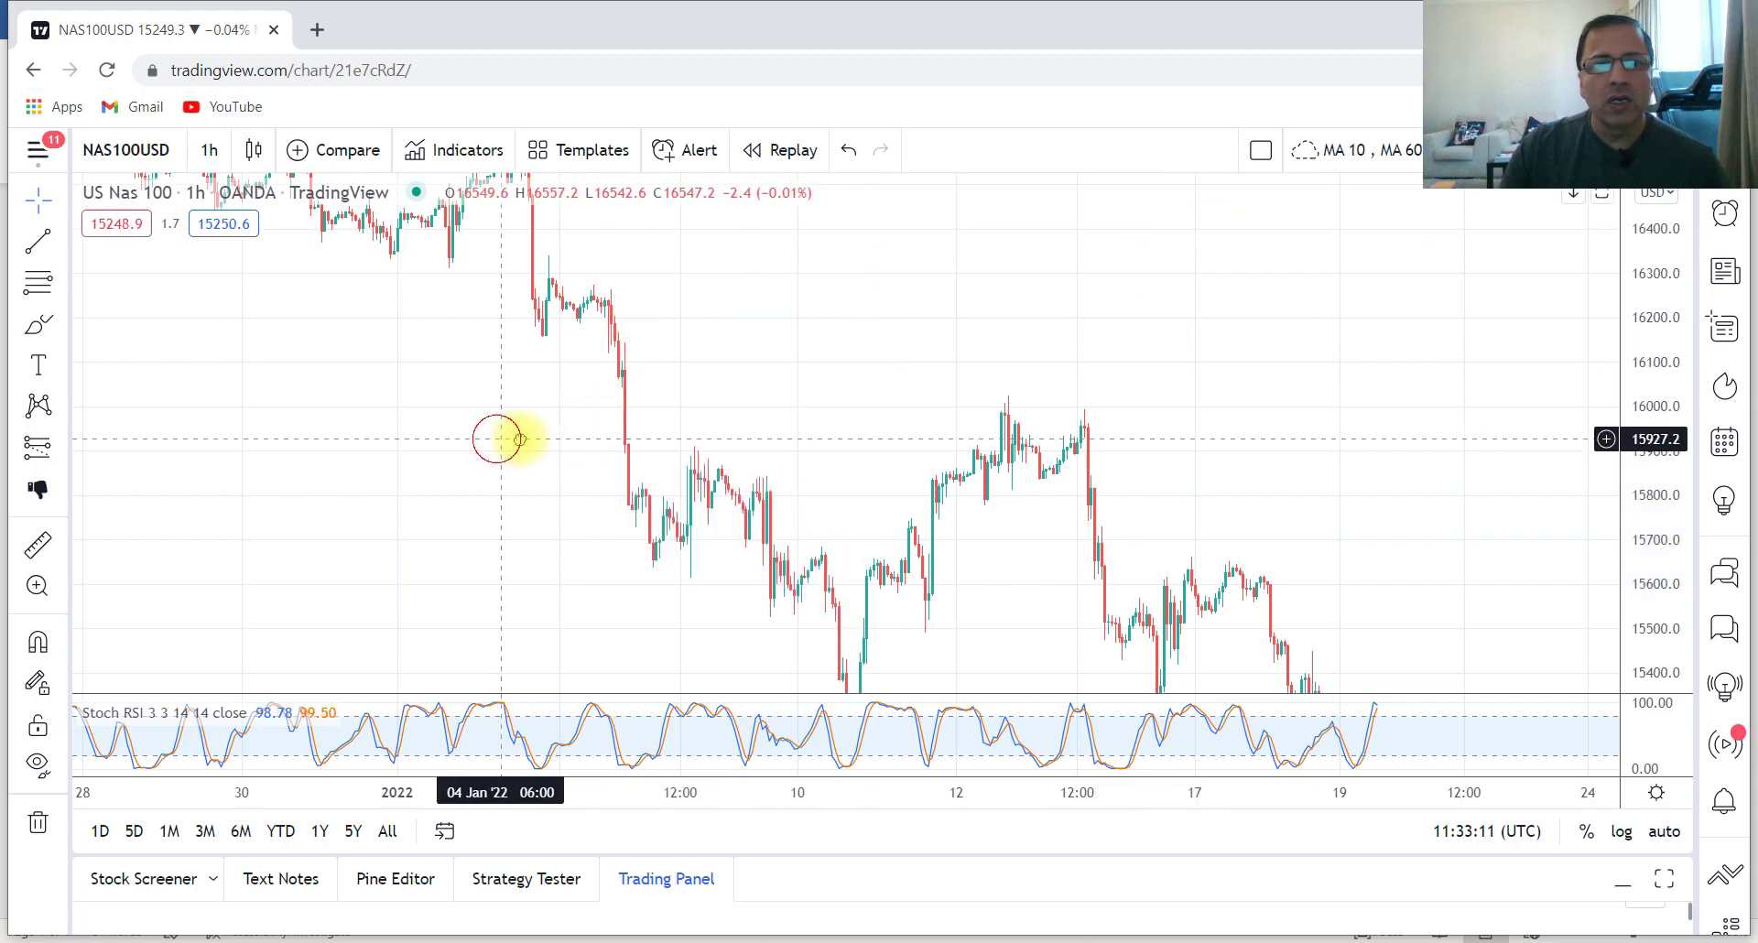
Examine the hourly price action from mid-December through early January, including the 20 December lows and the following rally.
left_click_drag(498, 436, 1003, 485)
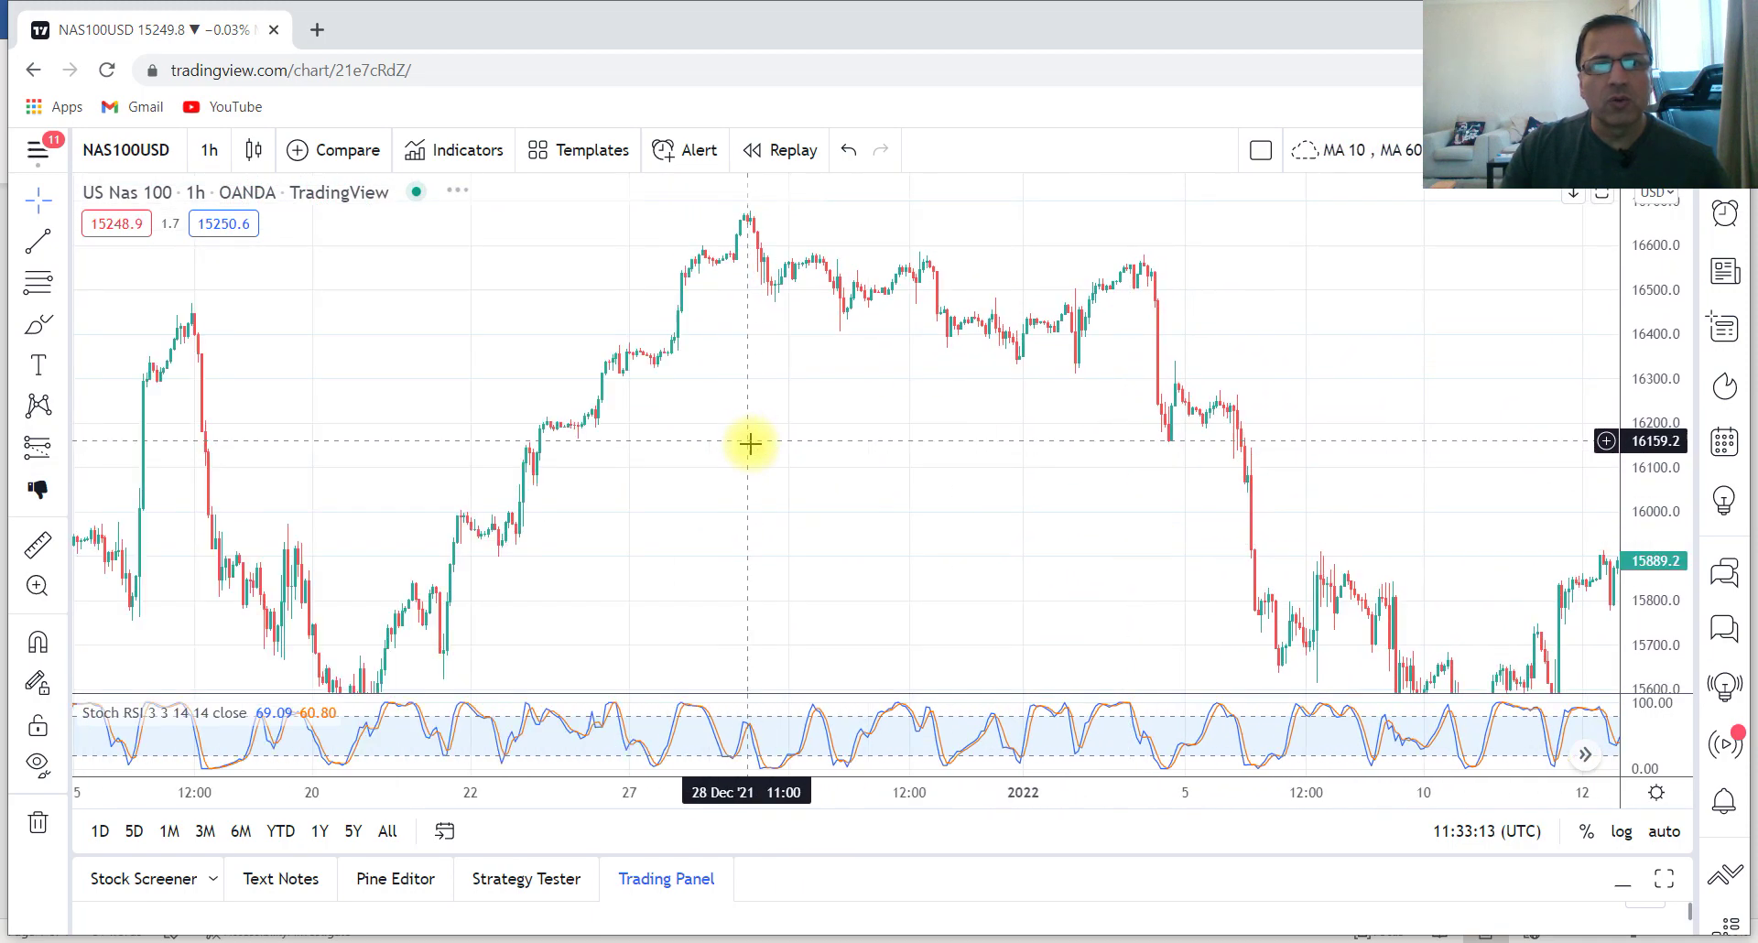
left_click_drag(750, 443, 887, 369)
mouse_move(821, 487)
left_mouse_down()
mouse_move(1005, 503)
mouse_move(914, 553)
mouse_move(836, 553)
mouse_move(832, 506)
left_mouse_up()
left_click_drag(726, 510, 742, 537)
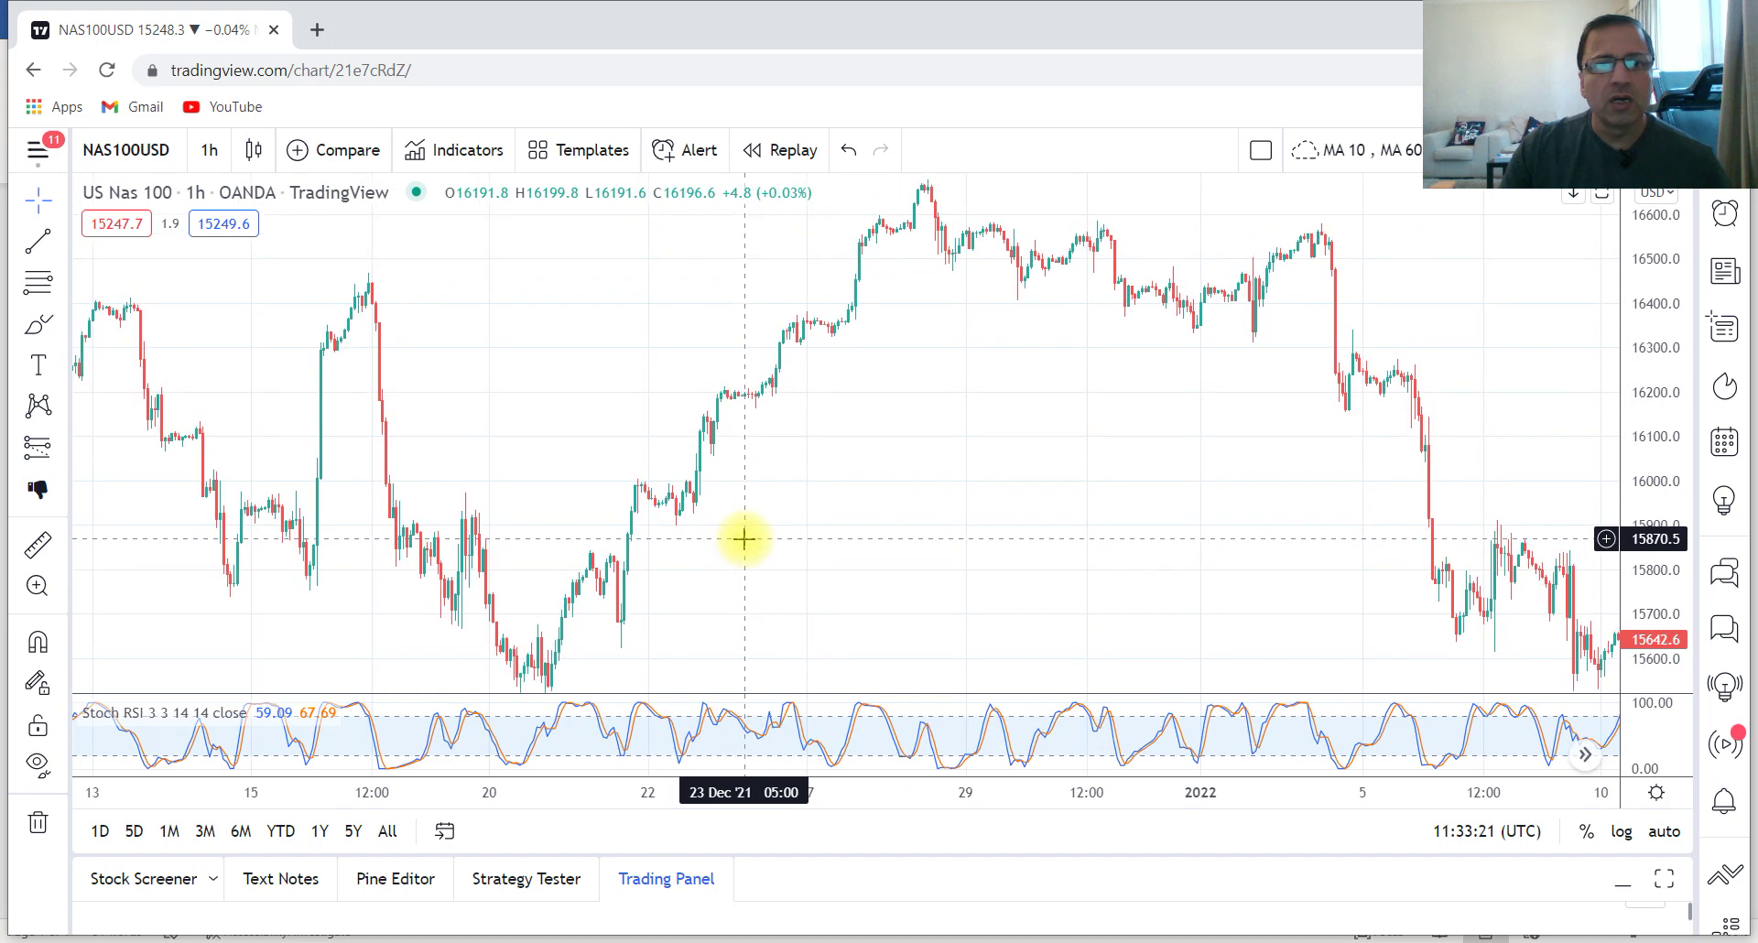
left_click_drag(714, 598, 554, 611)
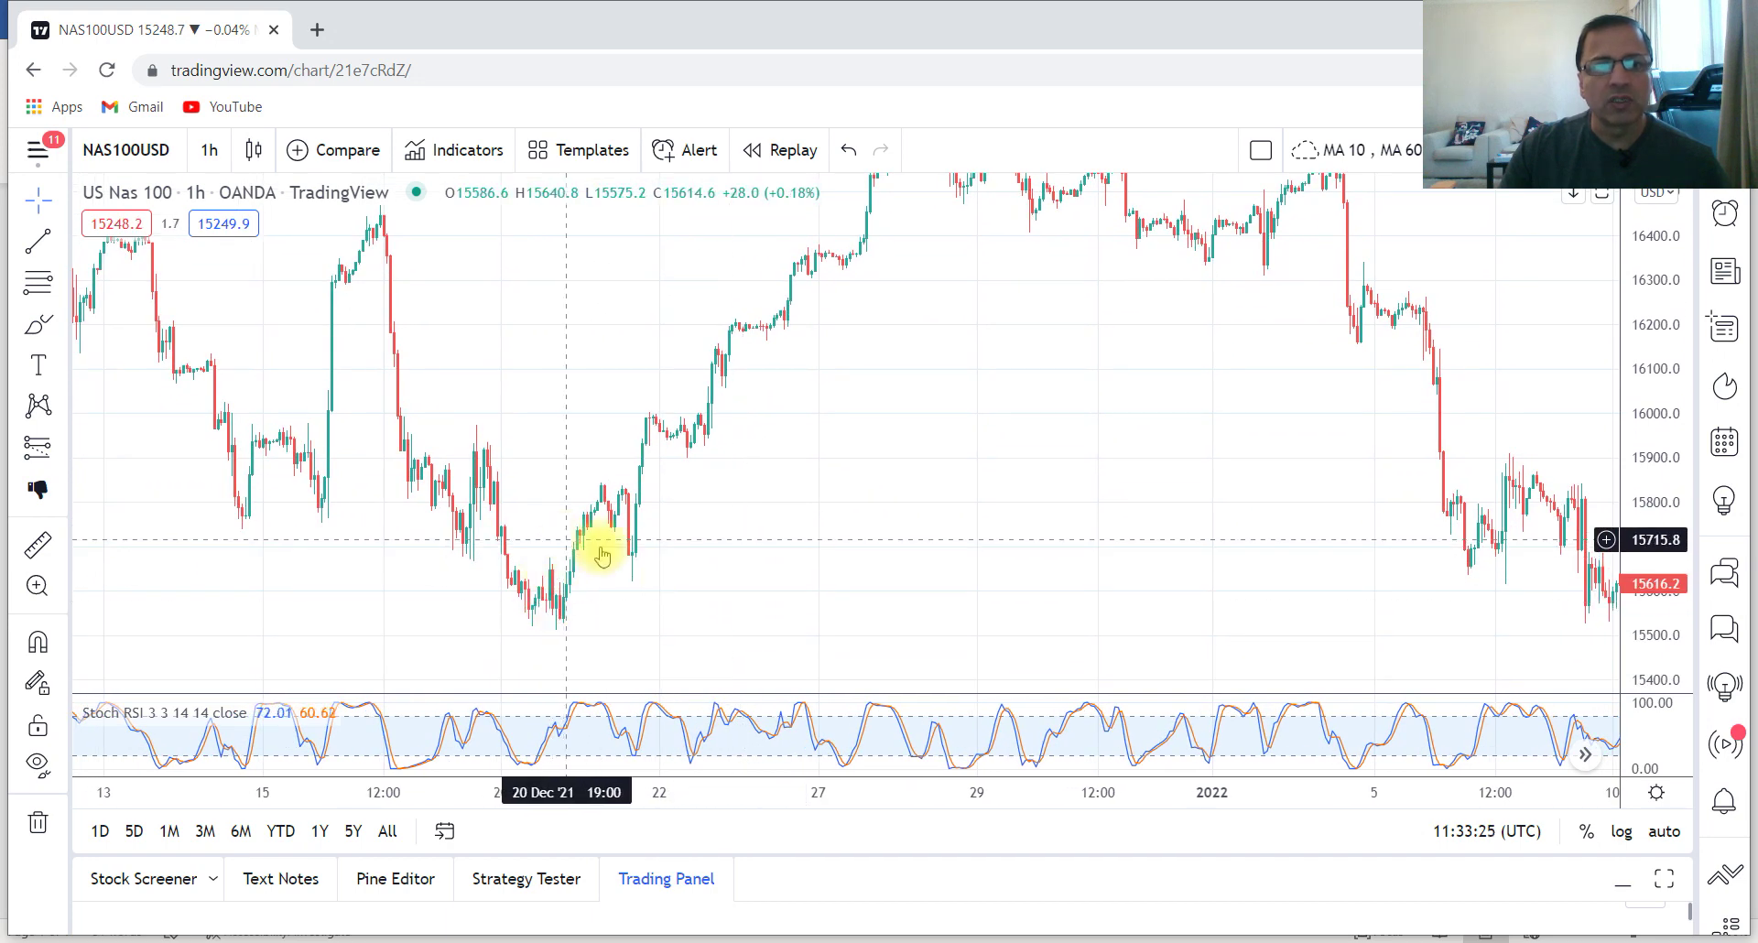
left_click_drag(601, 553, 553, 511)
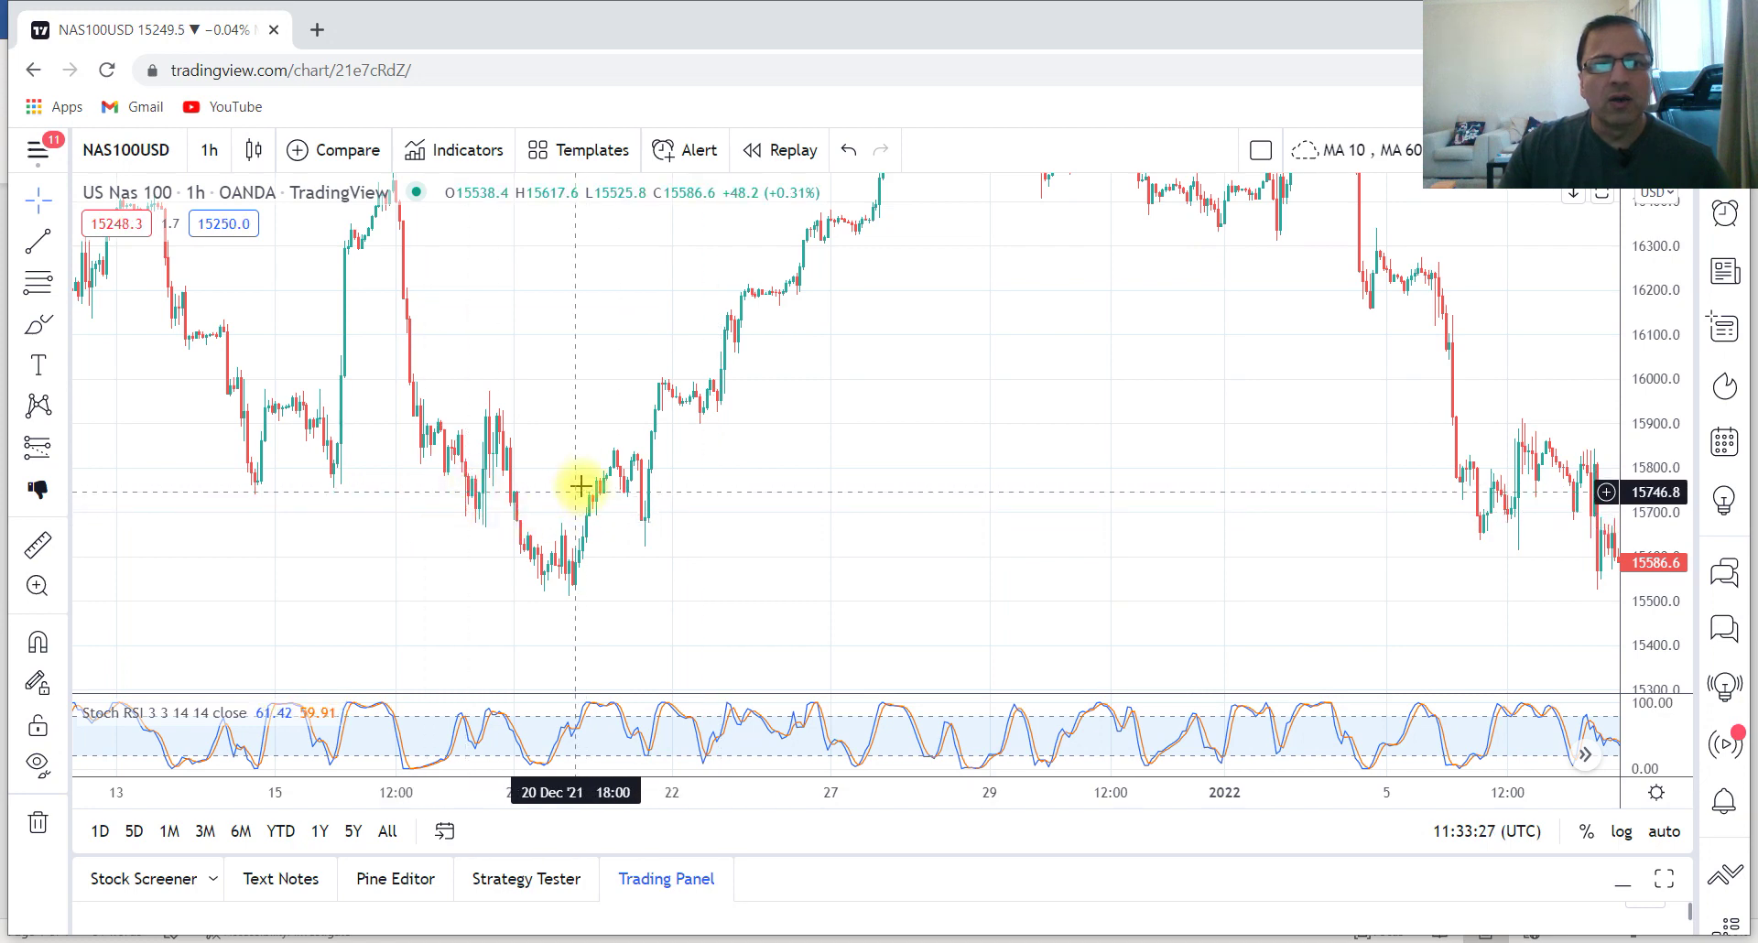
left_click_drag(596, 395, 541, 435)
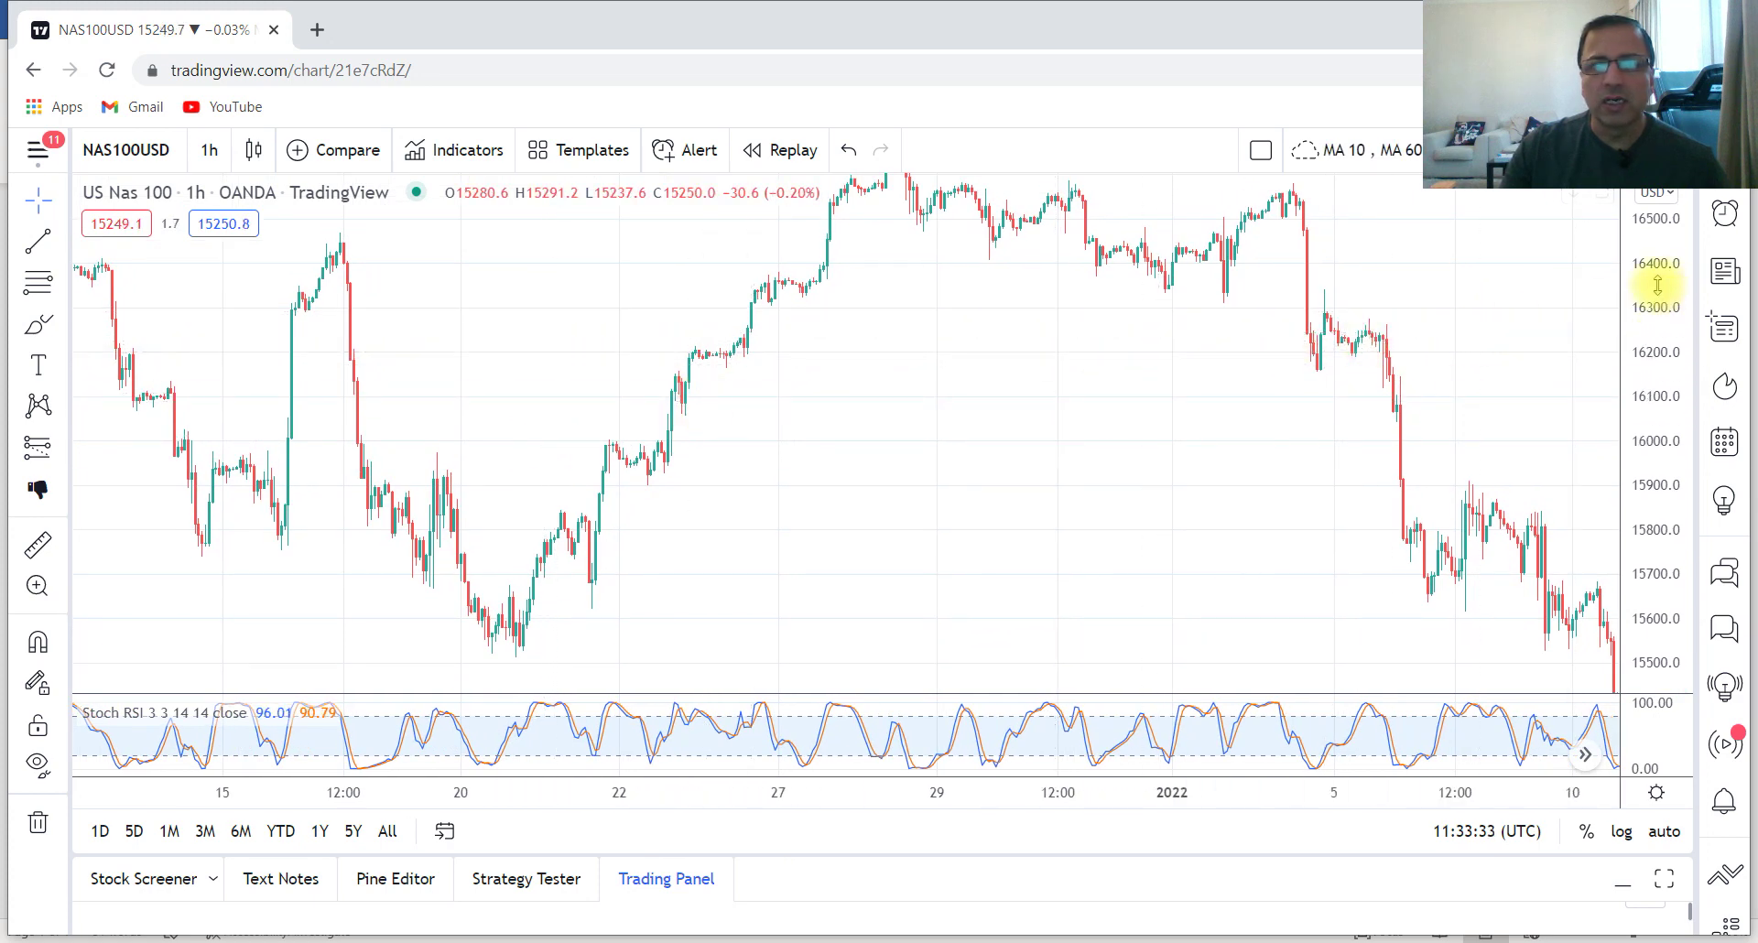
left_click_drag(836, 515, 860, 473)
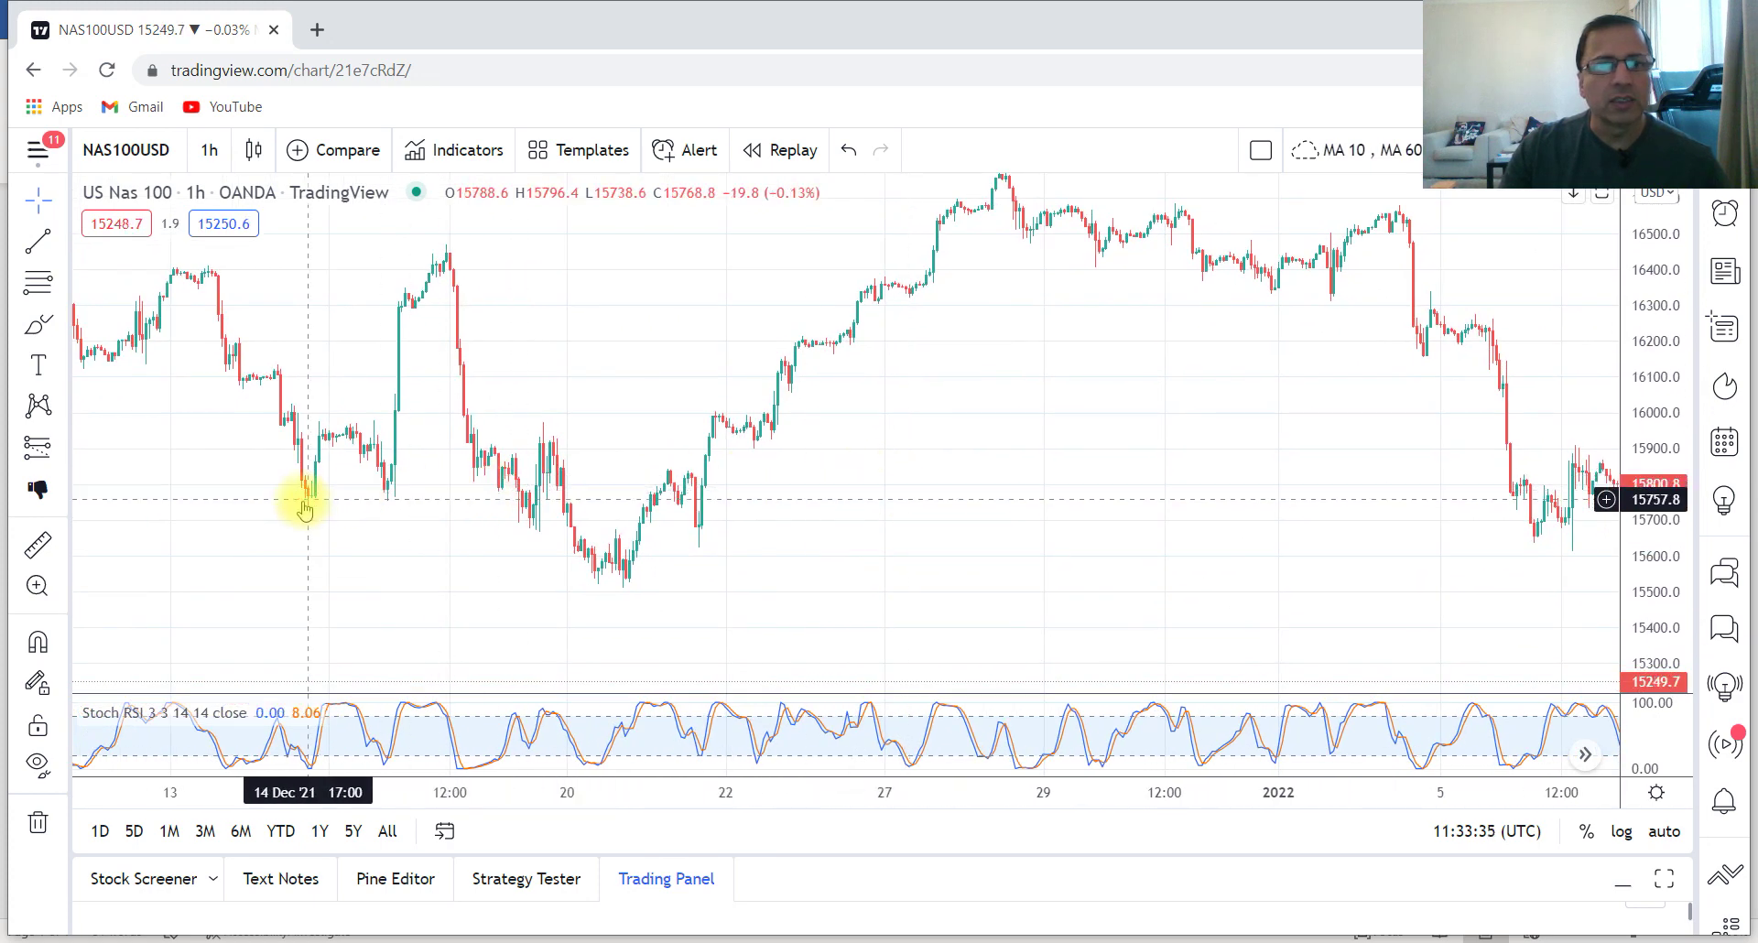
Place a long position with its entry at 15882.5 on 21 December and lower its stop to 15617.0.
left_click(64, 449)
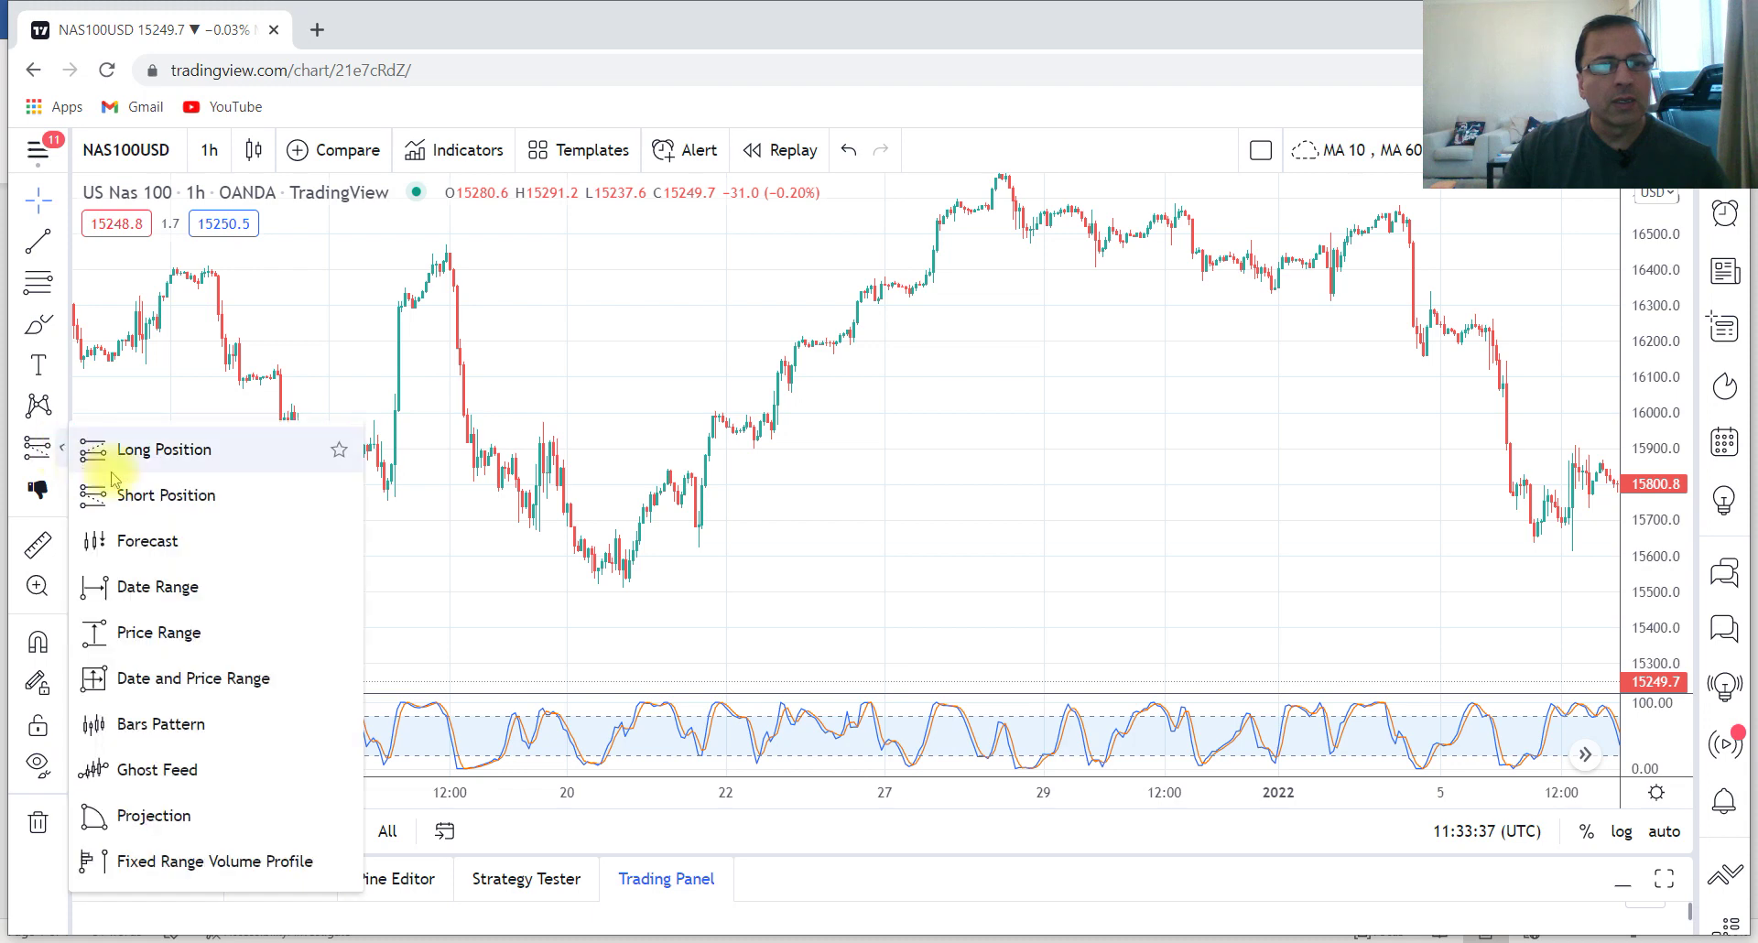
left_click(132, 450)
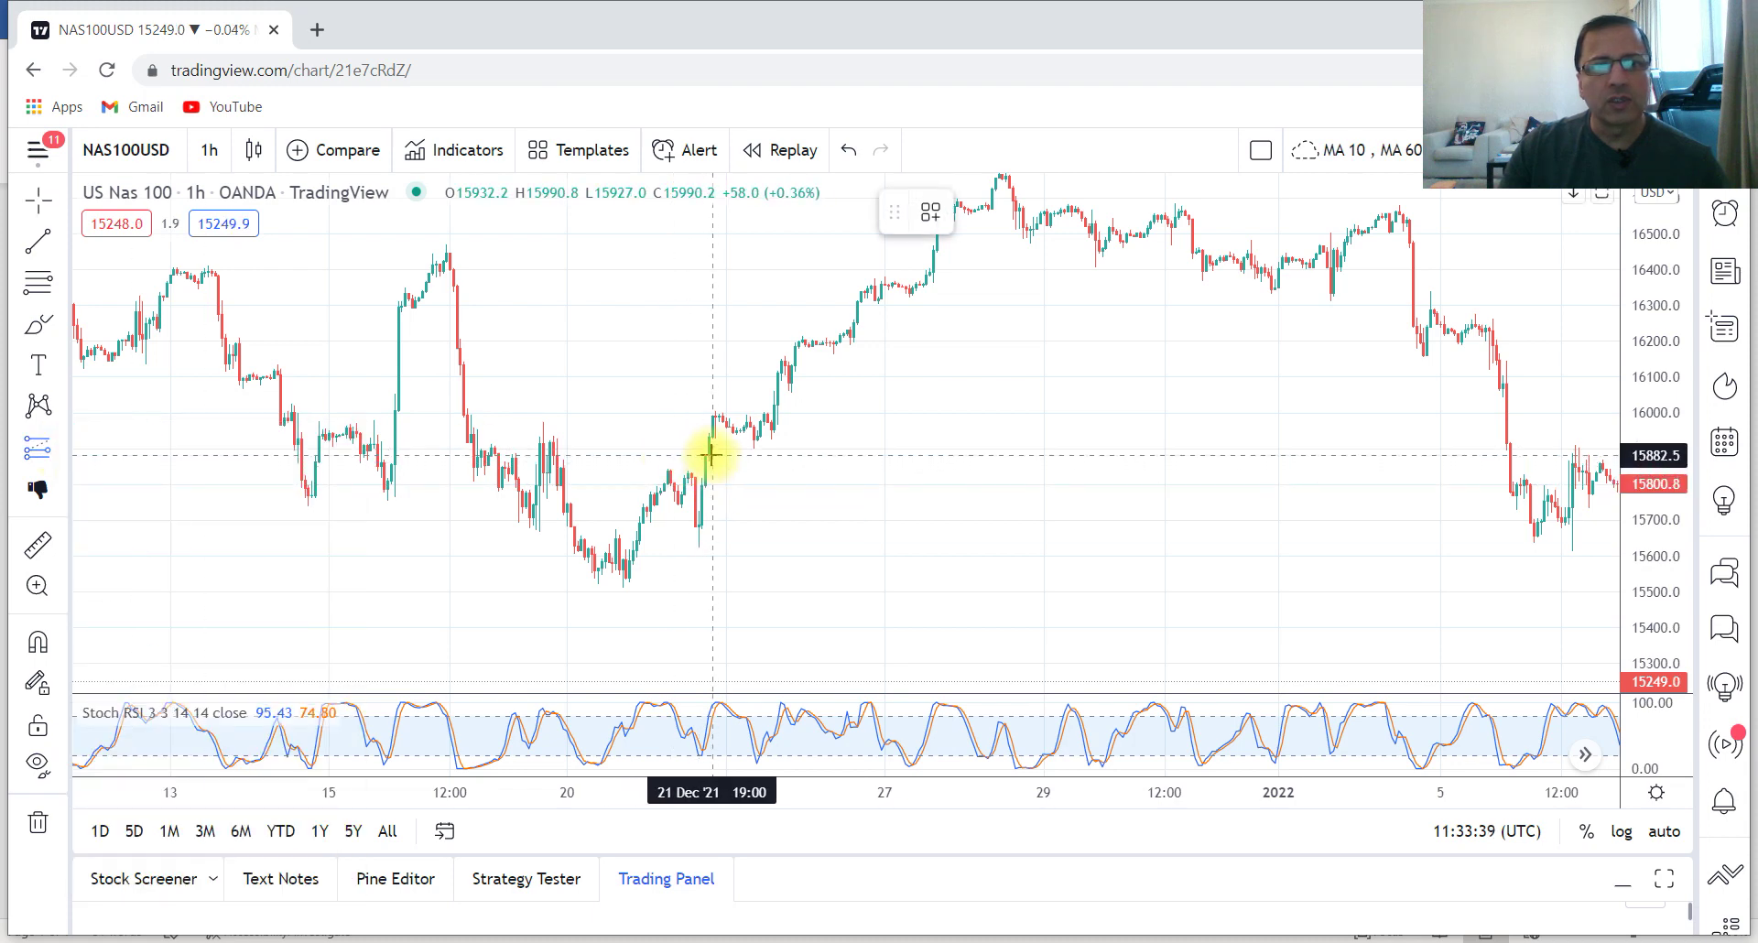
left_click(707, 455)
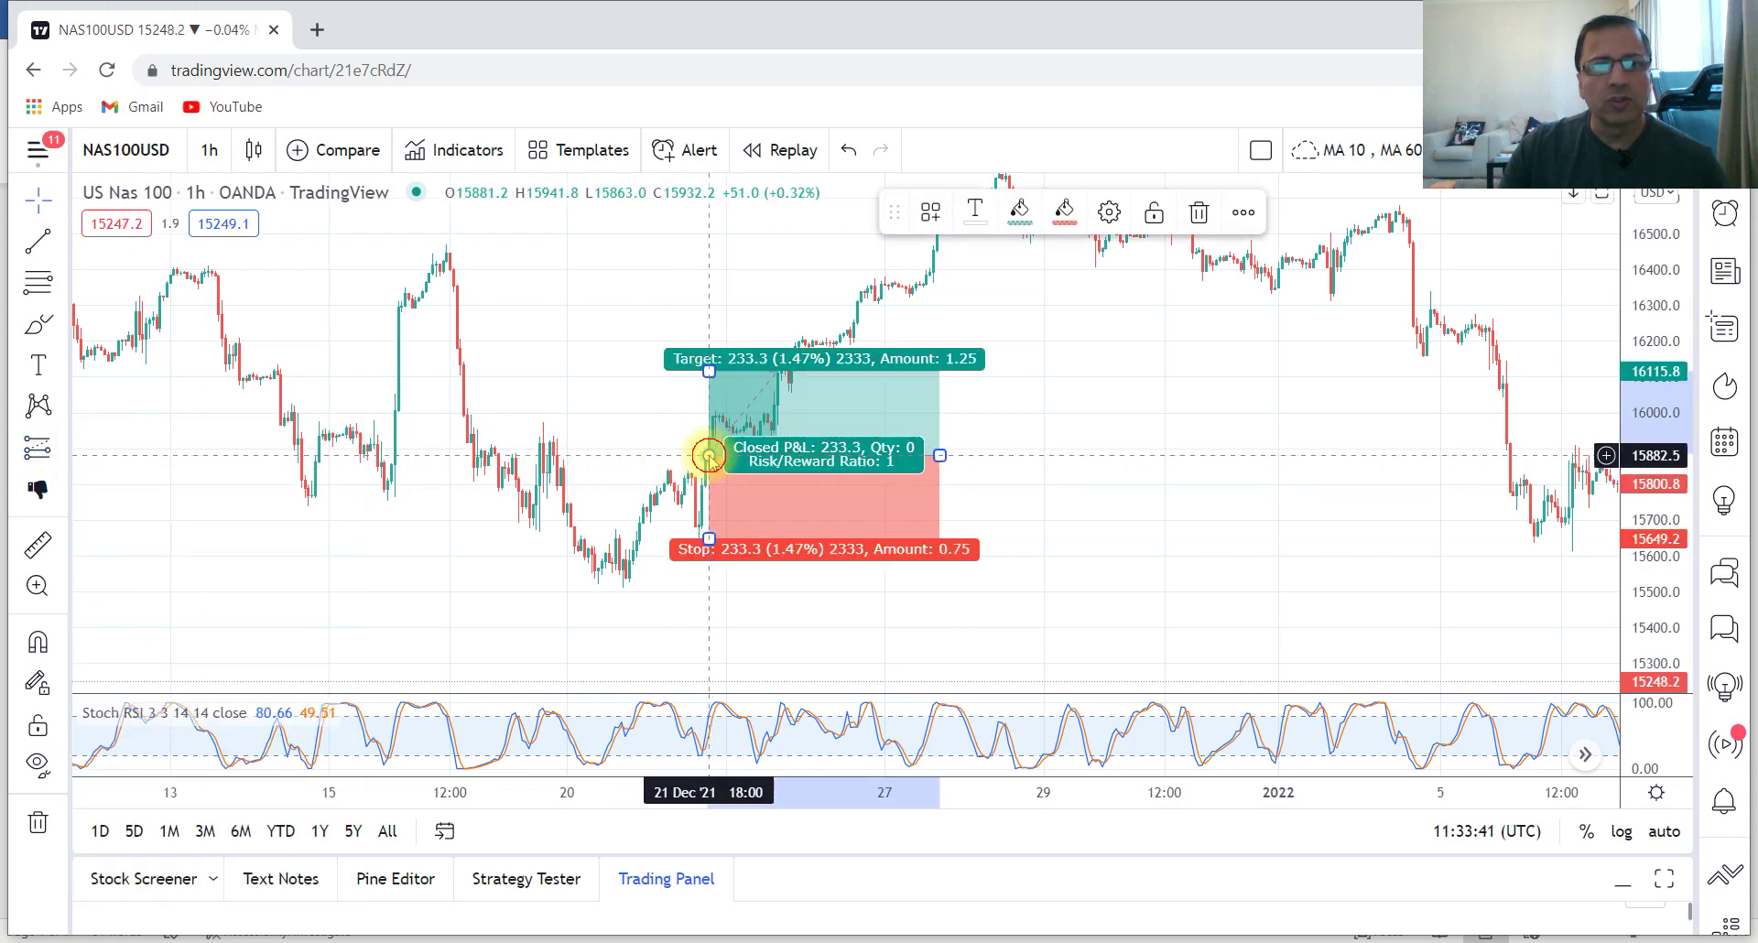
left_click_drag(708, 539, 707, 550)
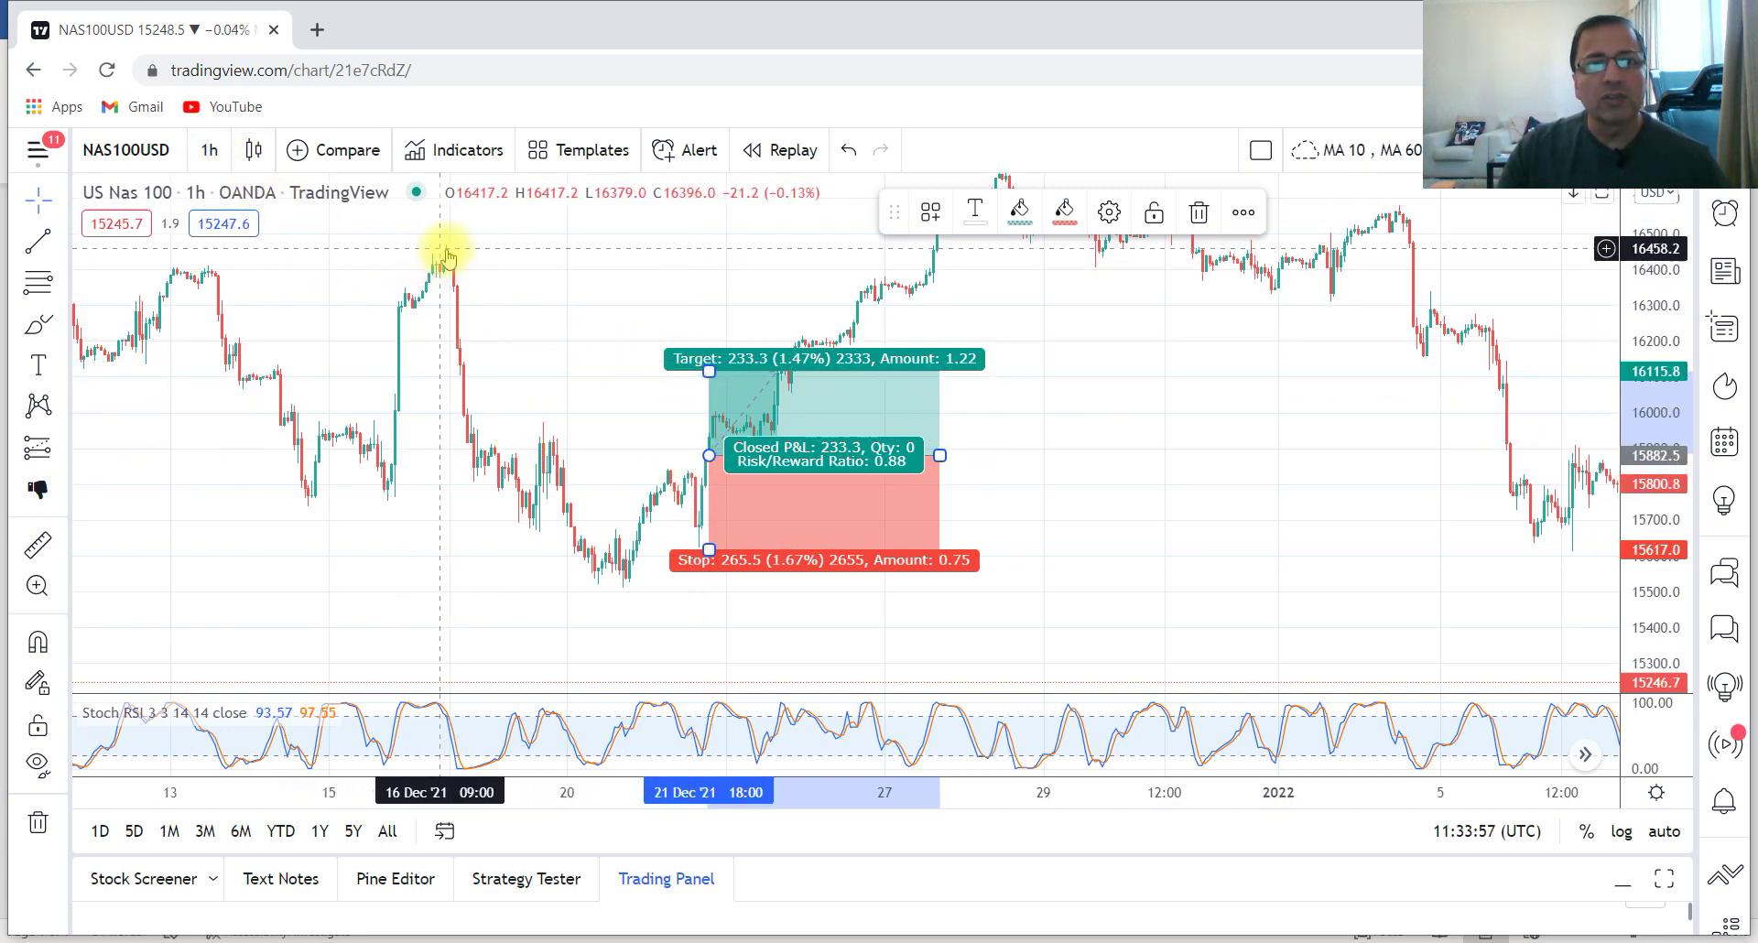
Raise the long position's target to 16416.6, just under the 16 December high.
left_click(404, 255)
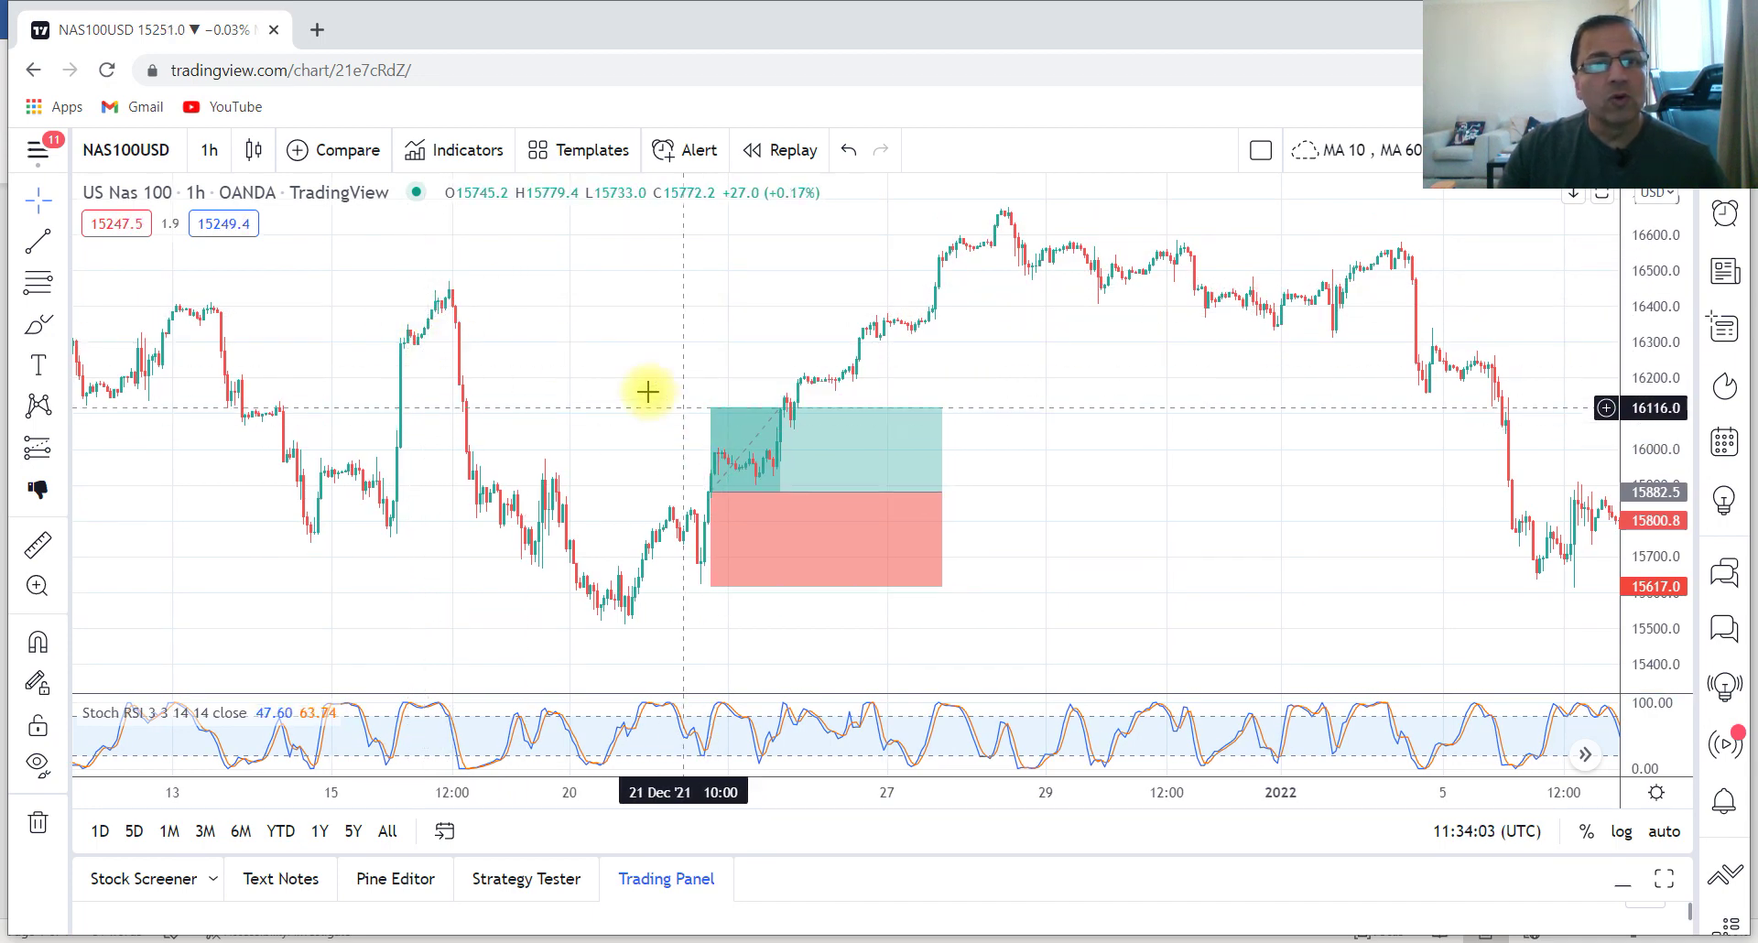
mouse_move(711, 408)
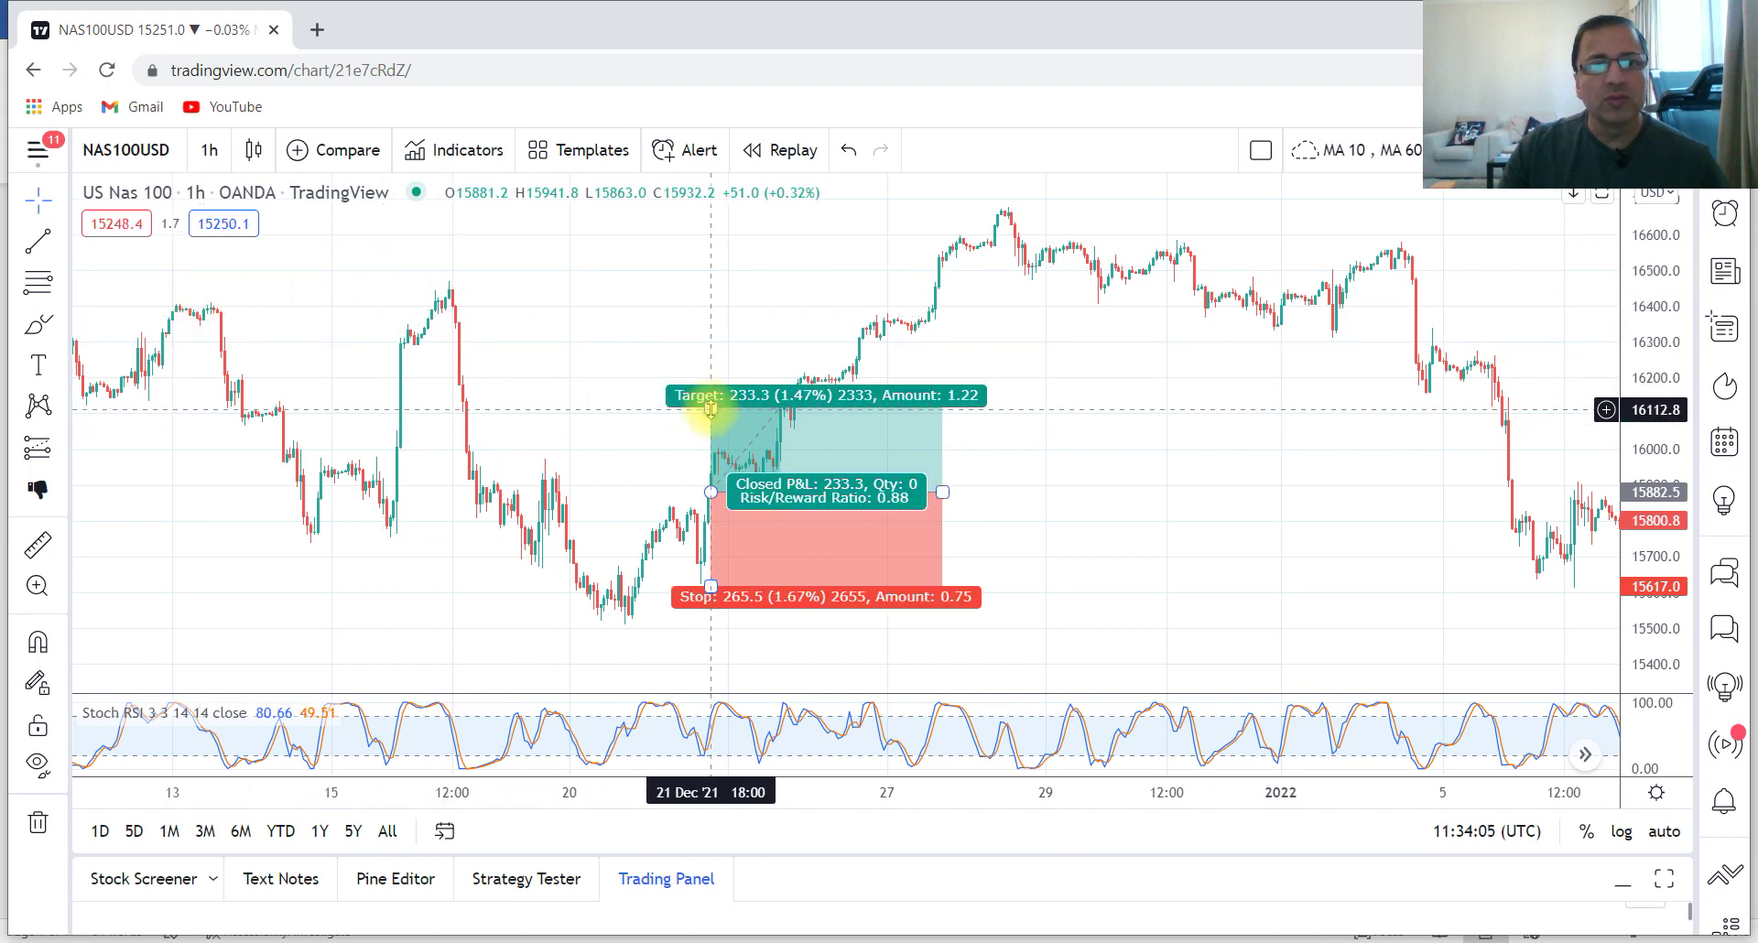
left_click_drag(710, 408, 713, 292)
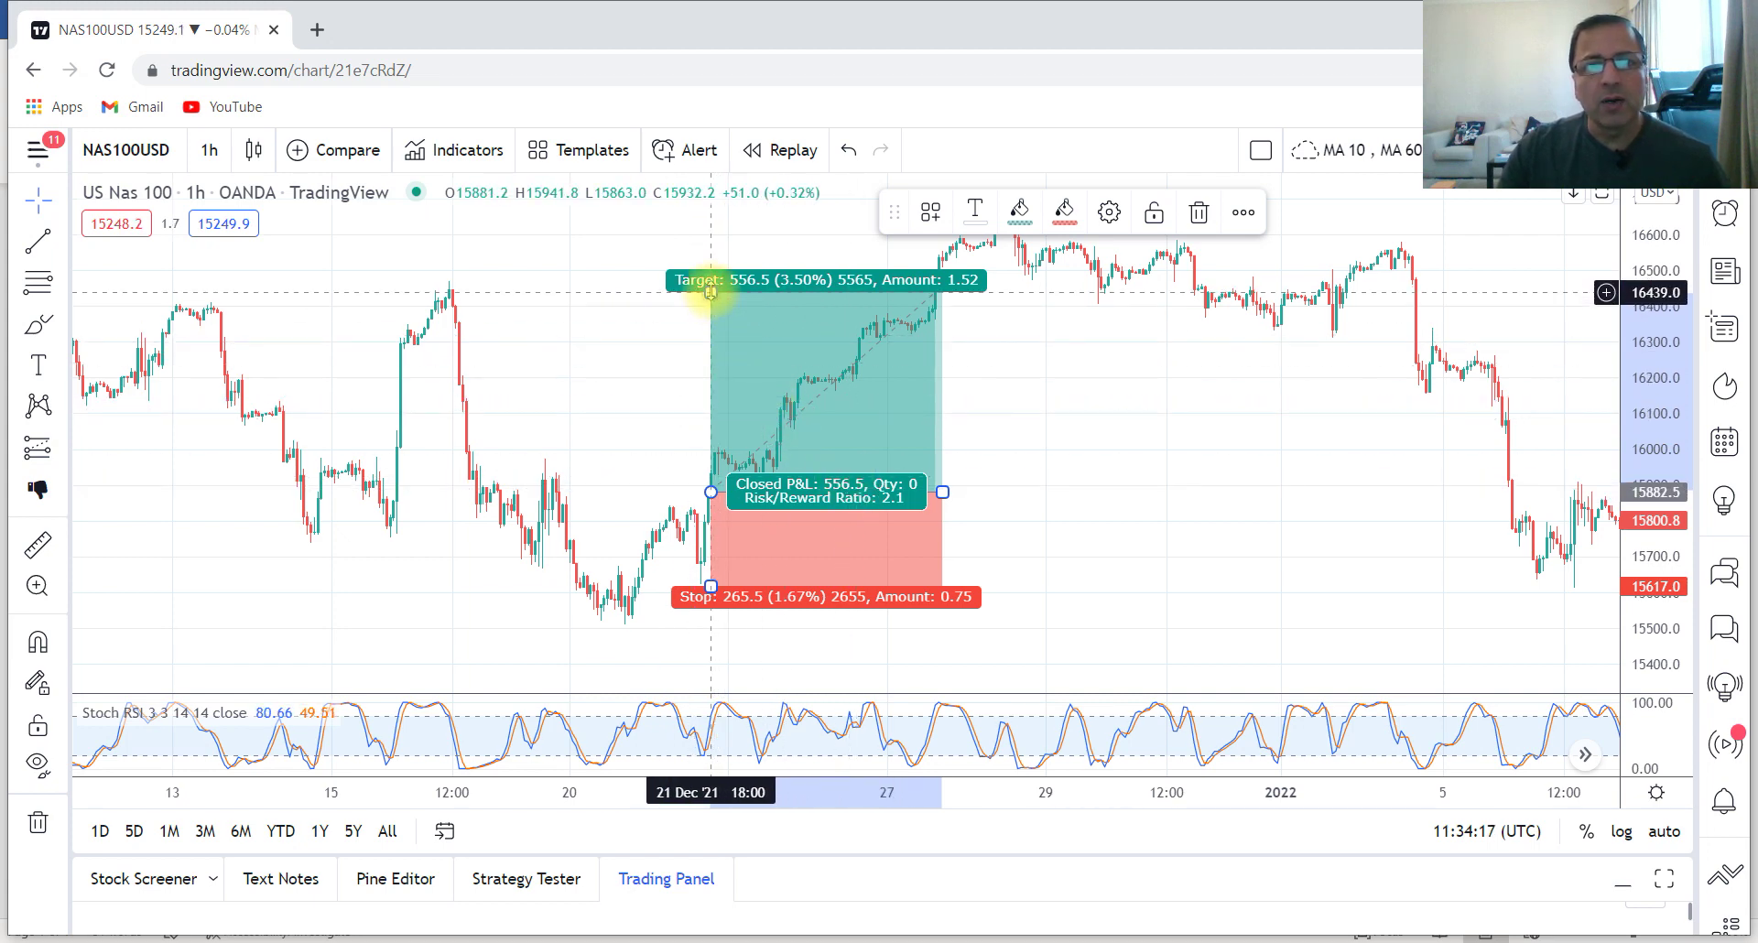
left_click_drag(710, 293, 710, 302)
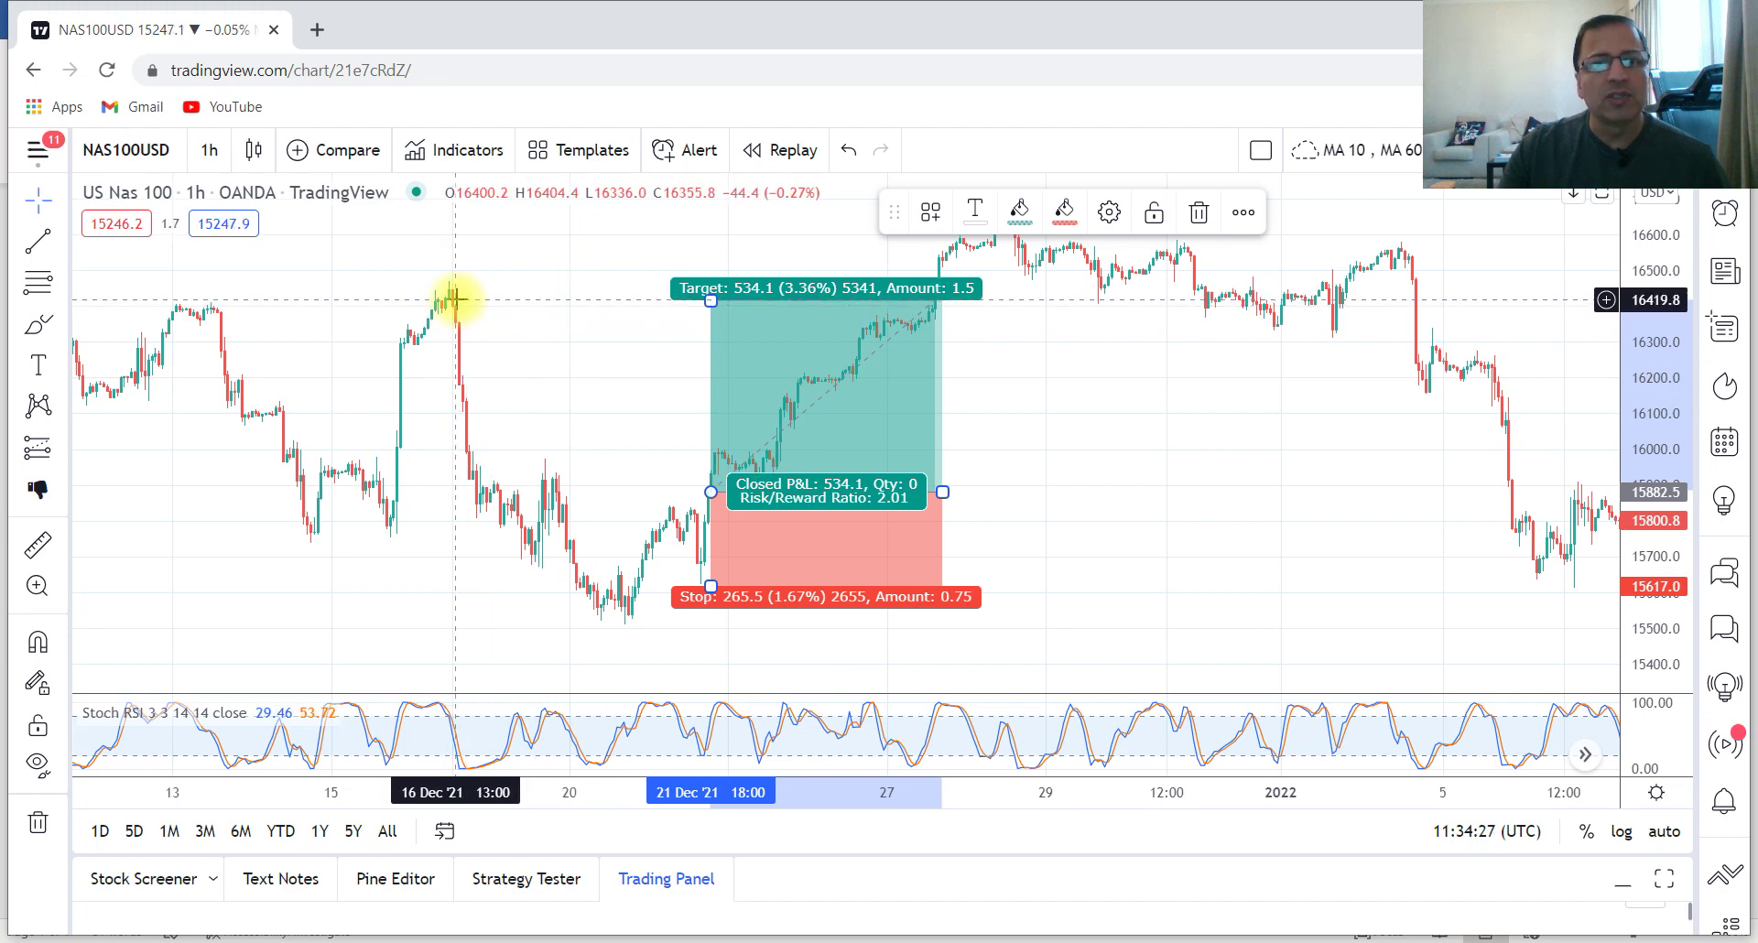
Delete the long position from the chart.
left_click(1115, 523)
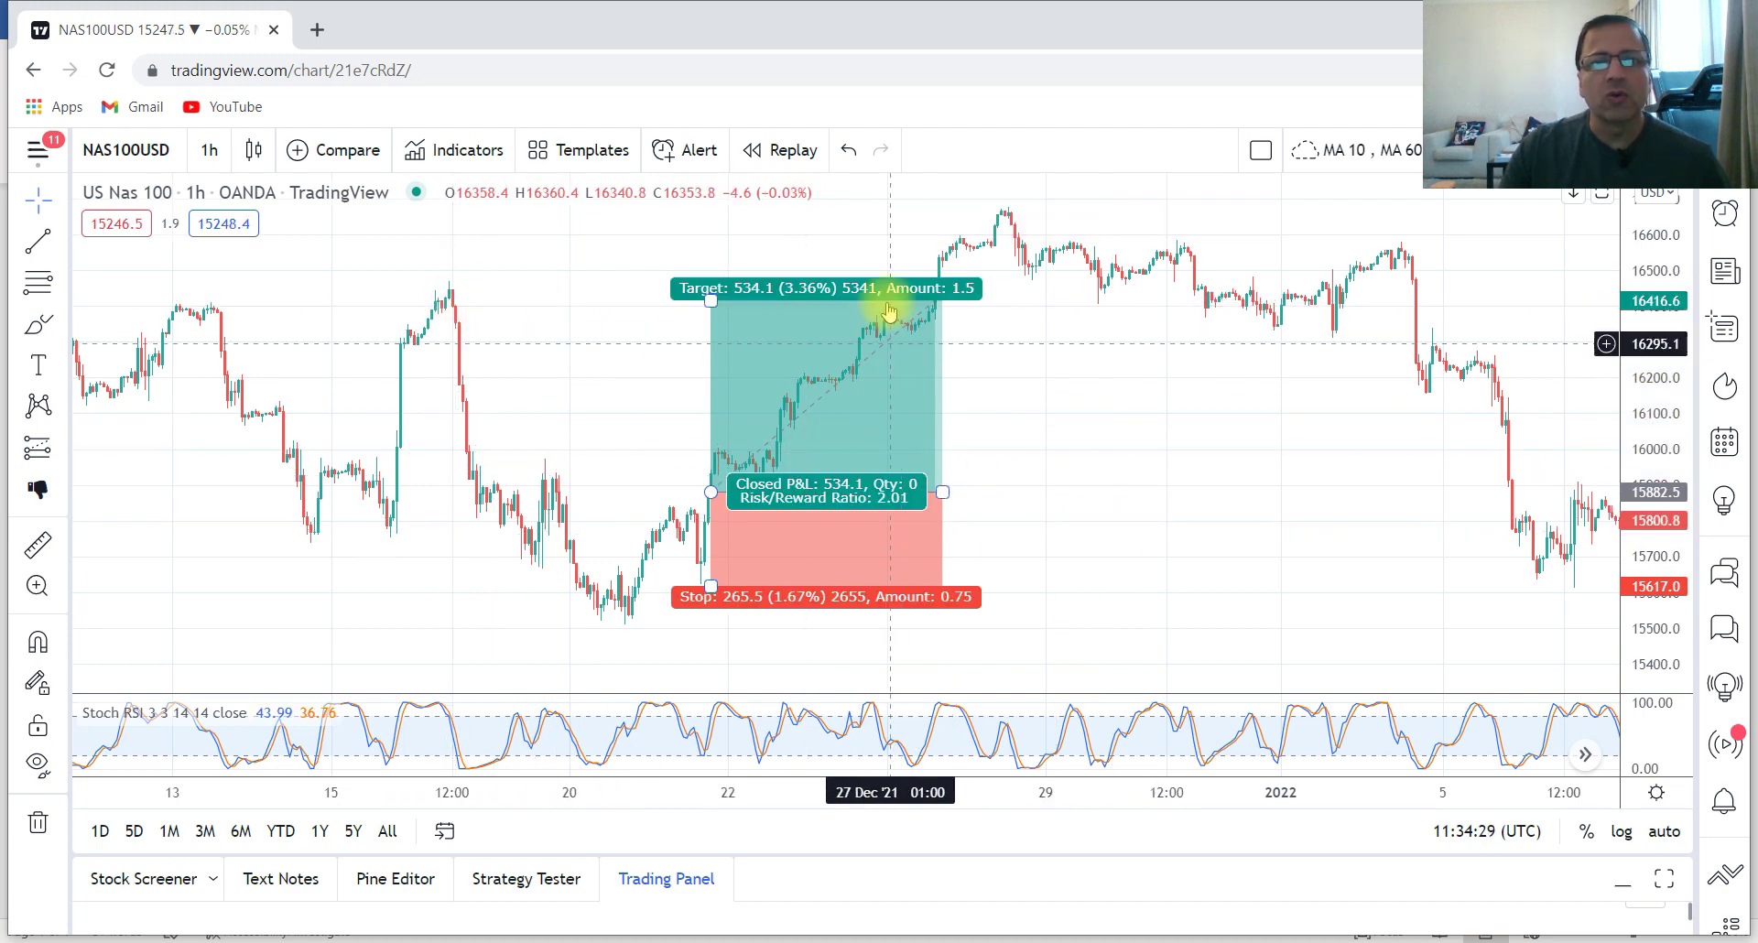
left_click(839, 450)
left_click(1202, 214)
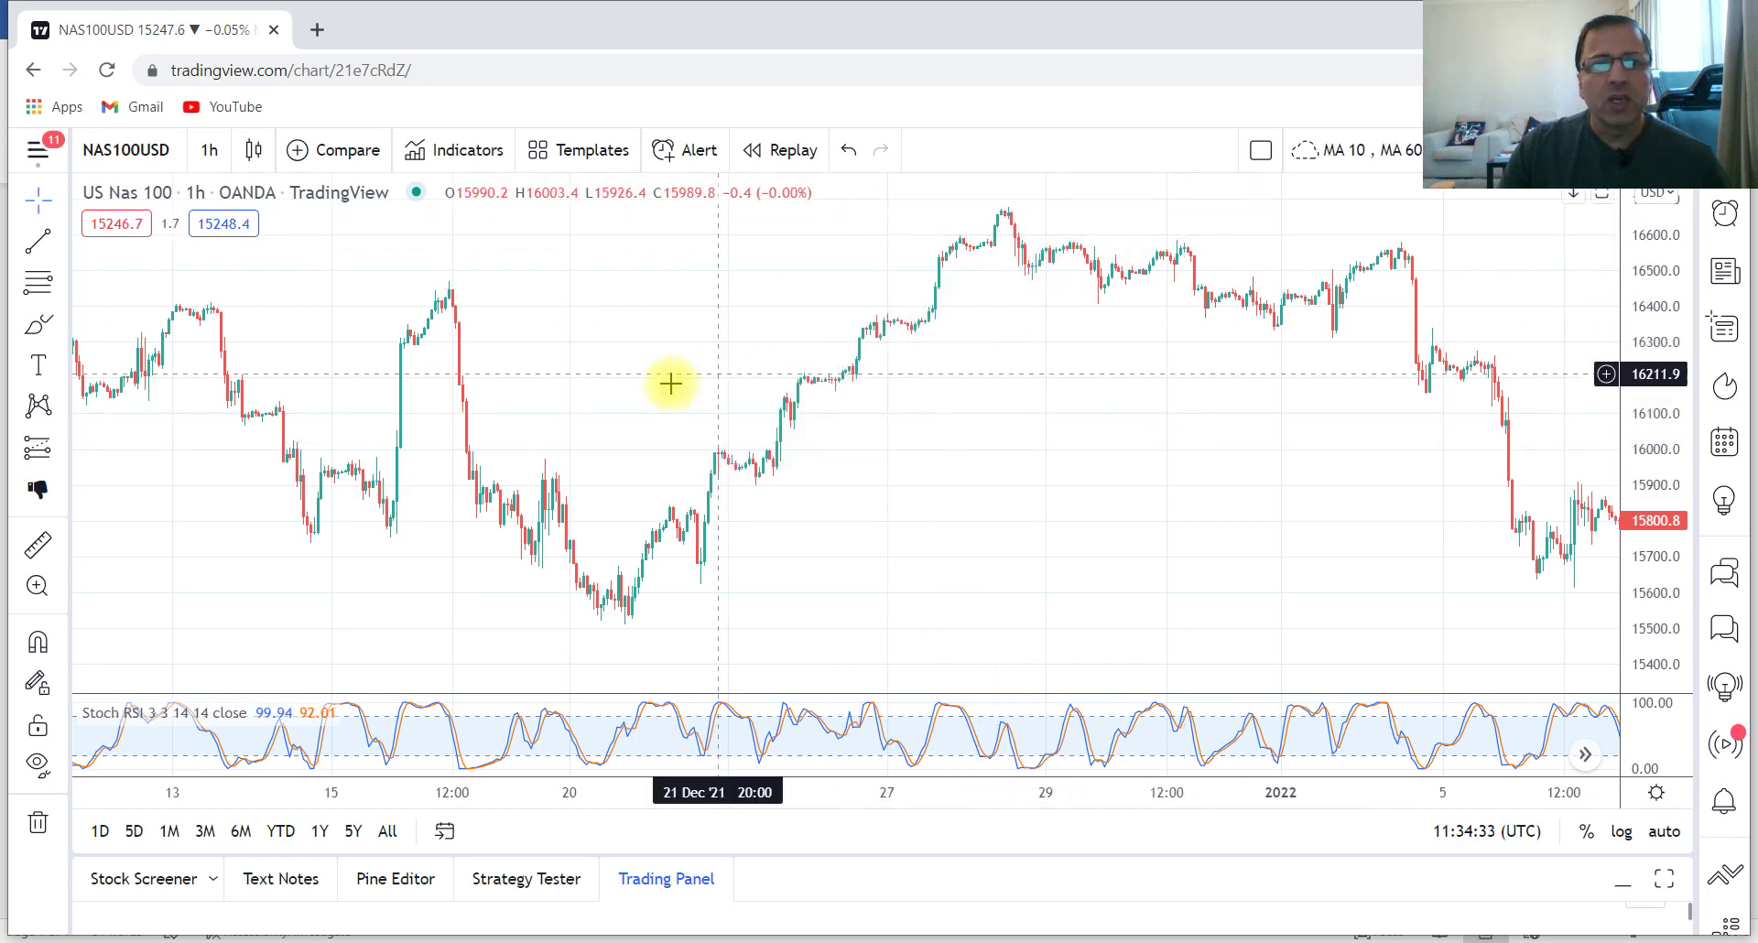
Place a short position with its entry at 16132.0 on the 1 December drop.
left_click_drag(671, 381, 1117, 339)
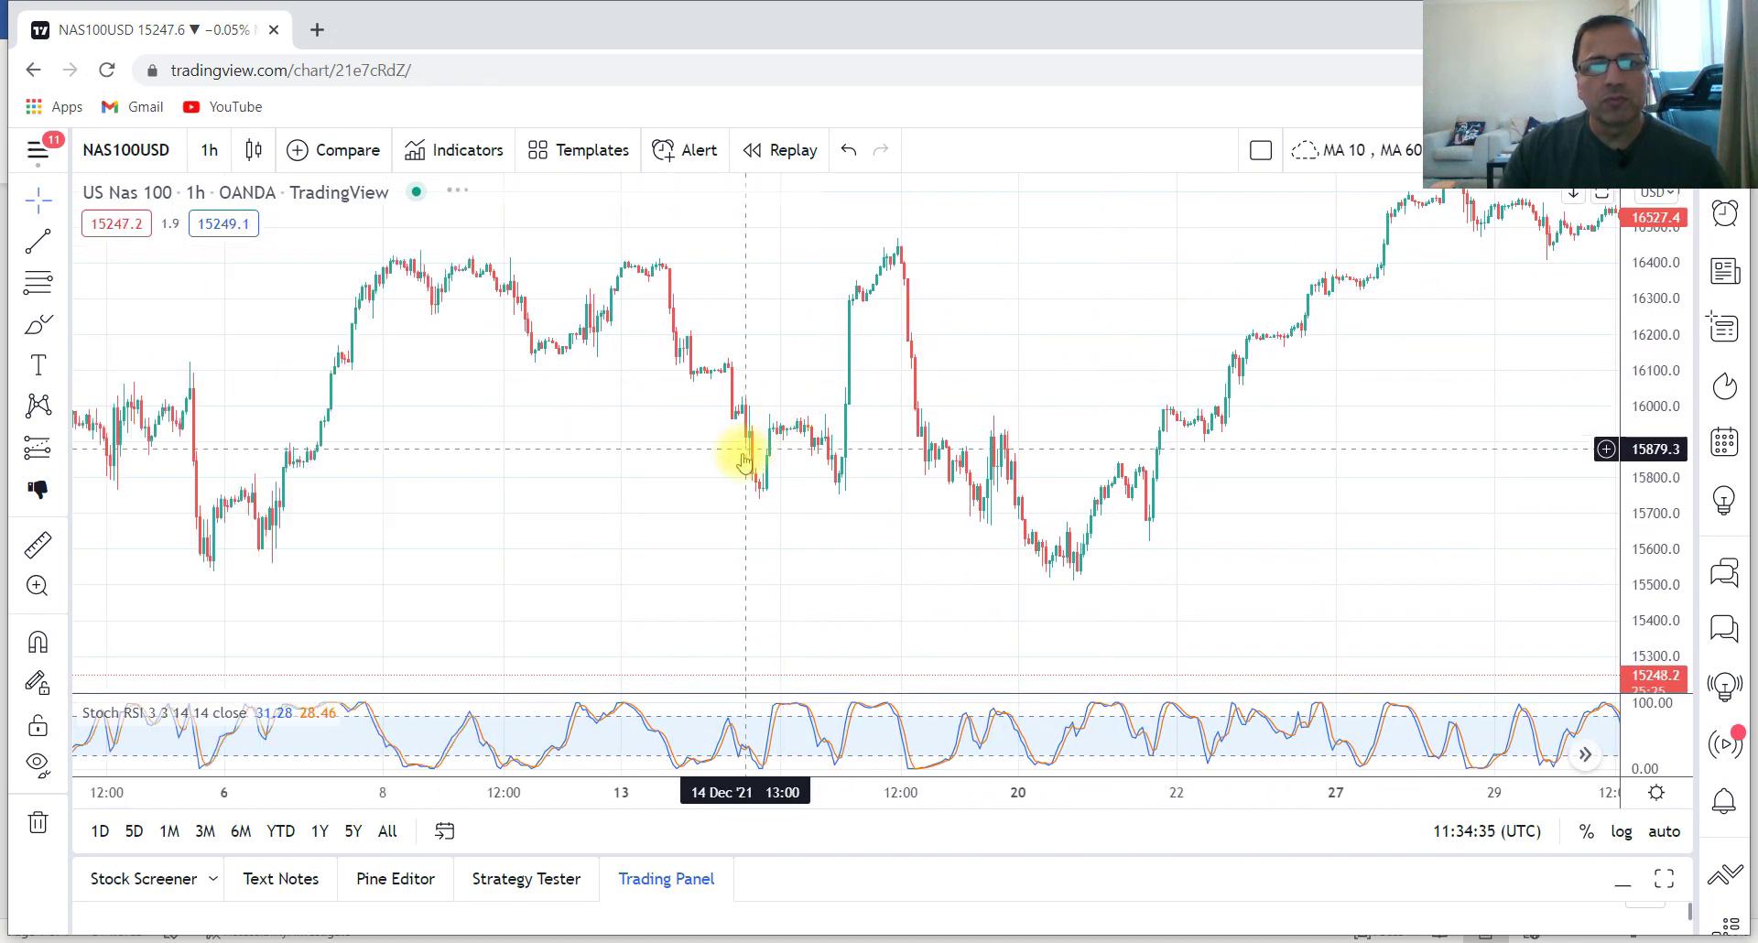
scroll(684, 475, "left", 2)
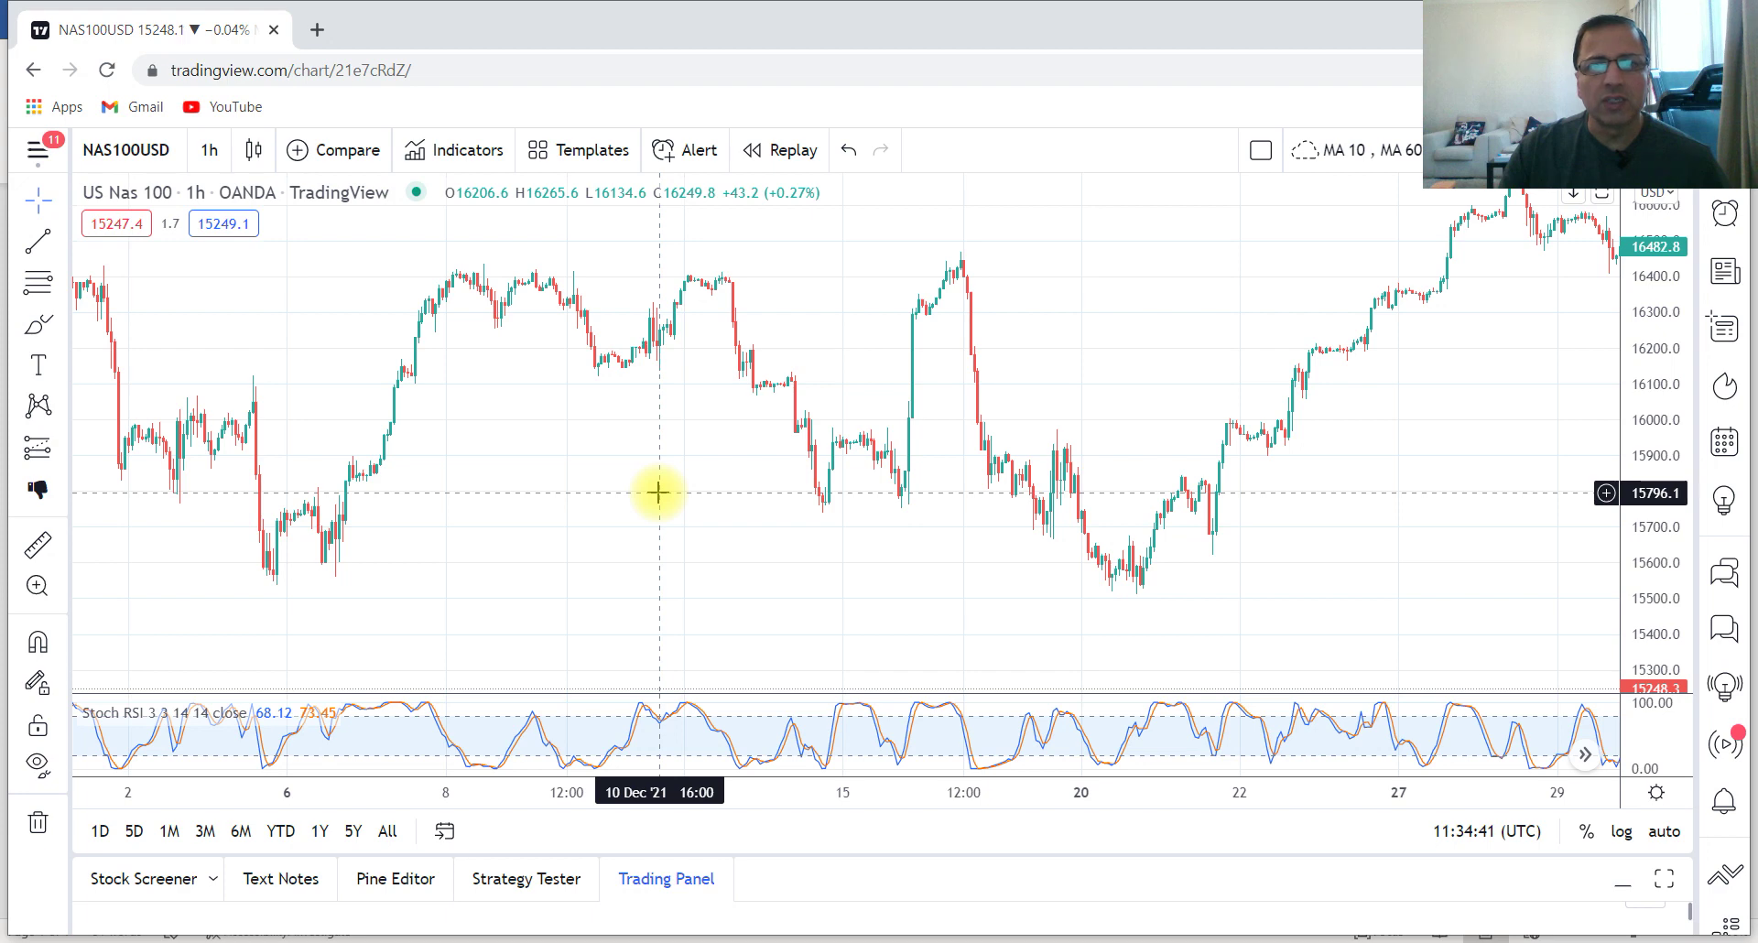
left_click_drag(498, 494, 1193, 479)
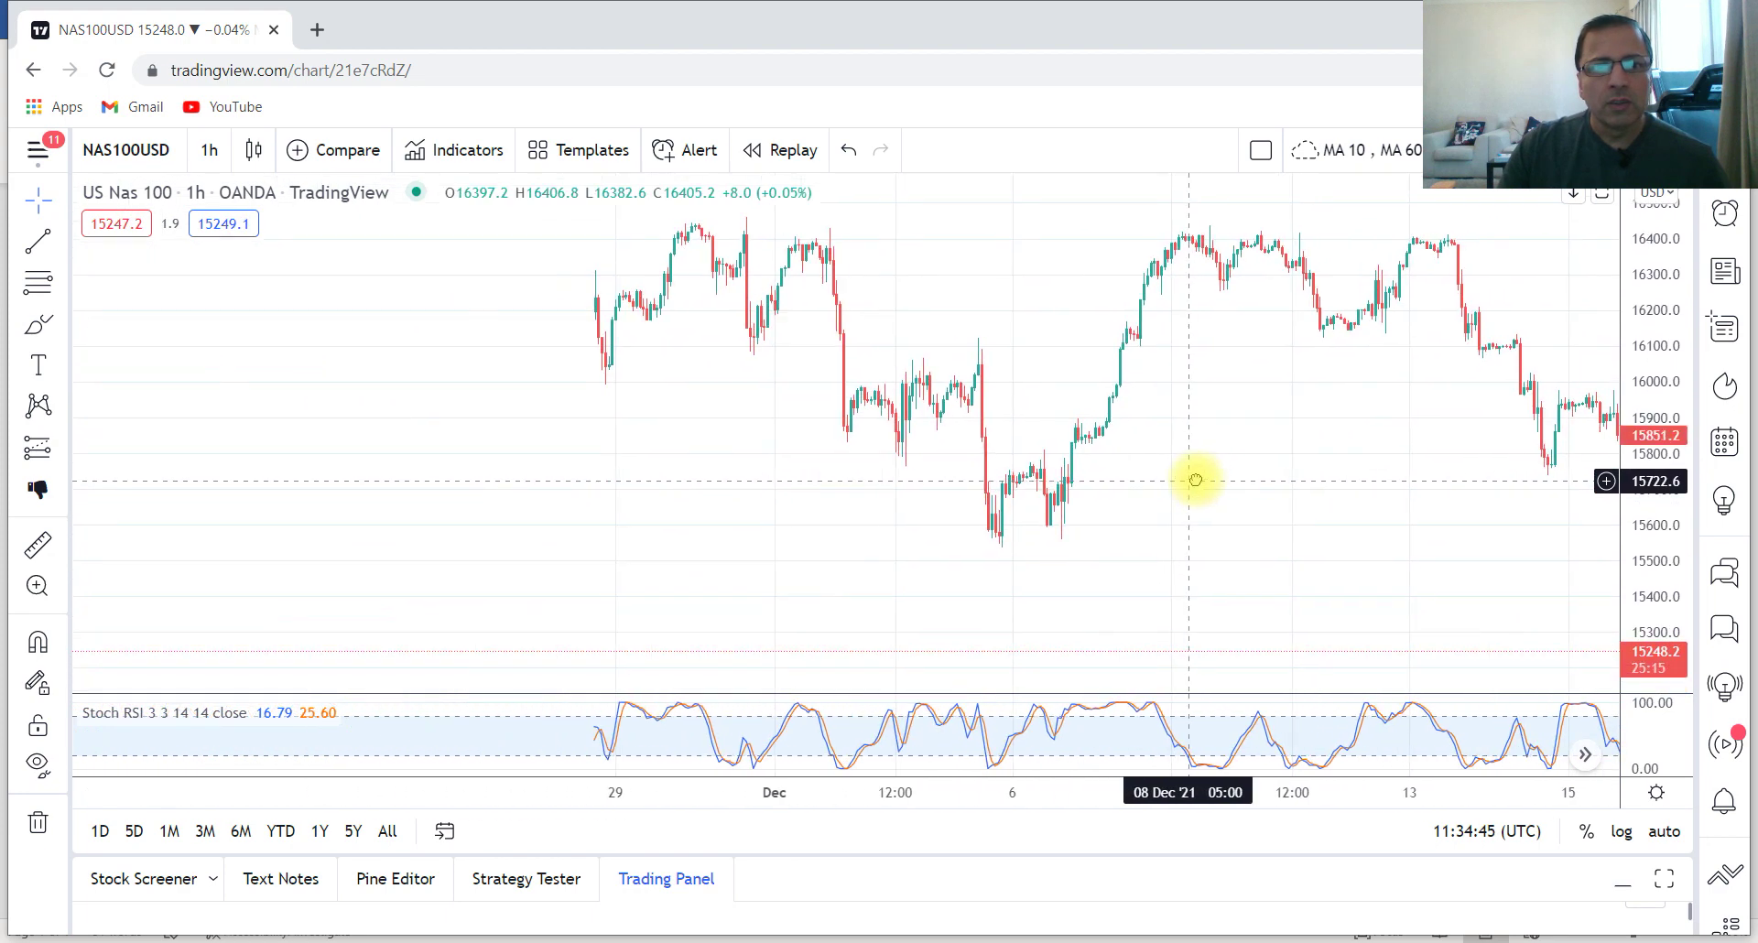
left_click_drag(605, 550, 754, 551)
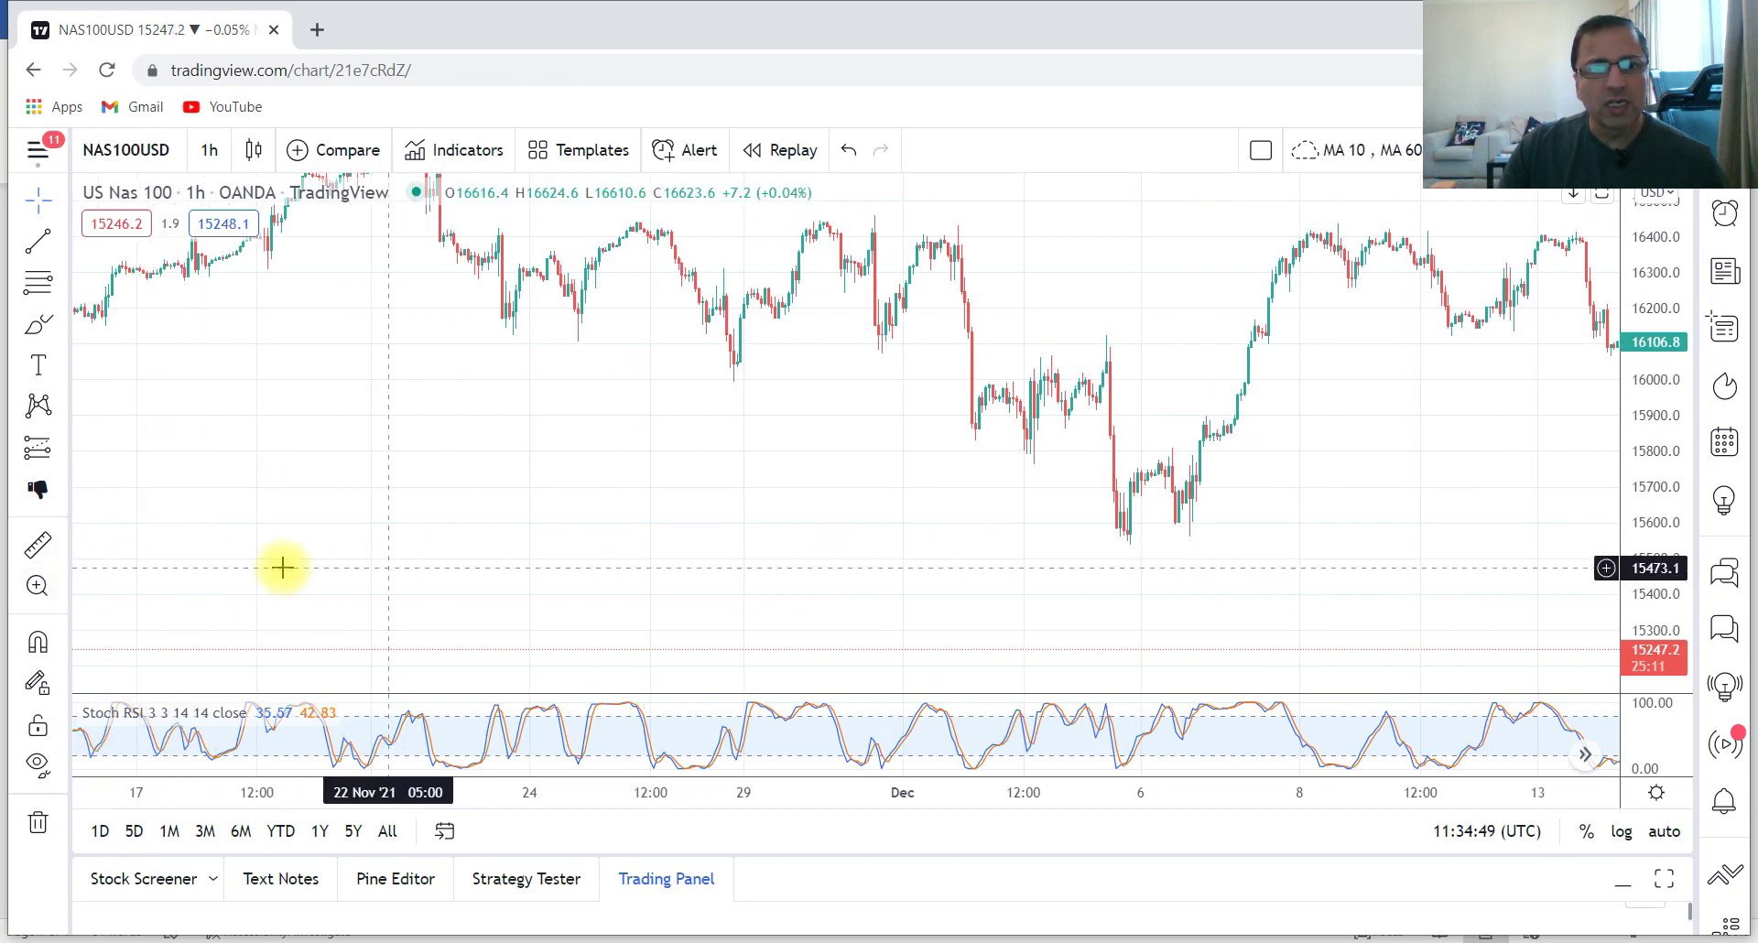
left_click_drag(850, 508, 801, 514)
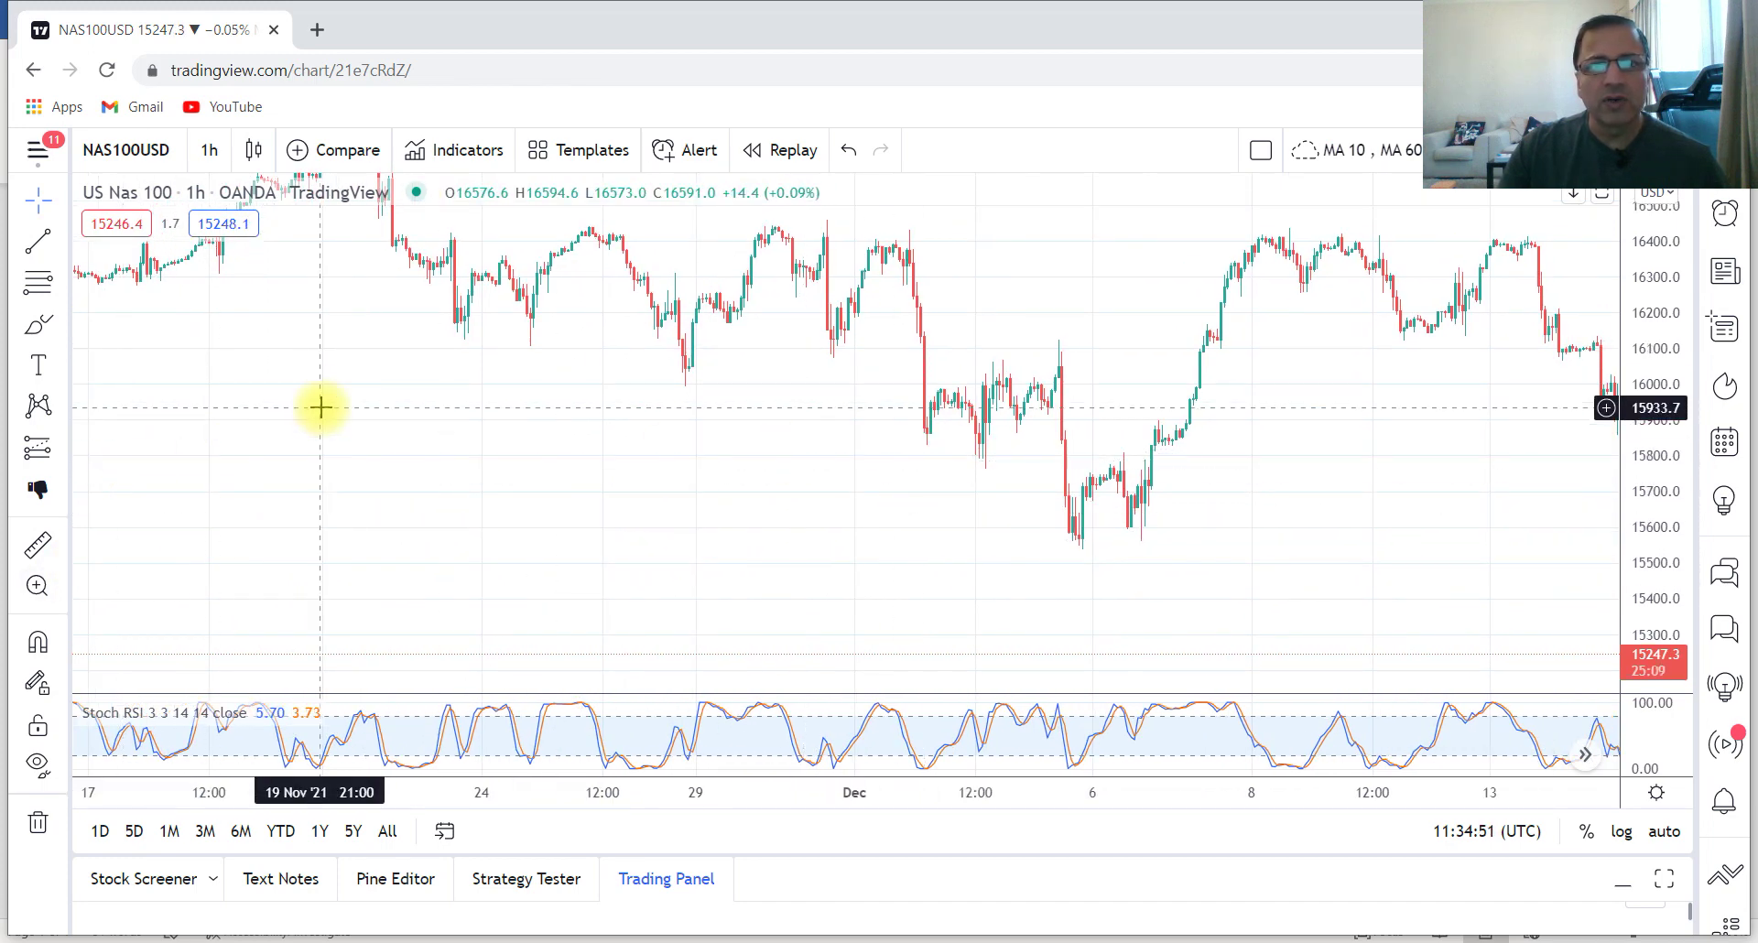
left_click_drag(485, 430, 577, 479)
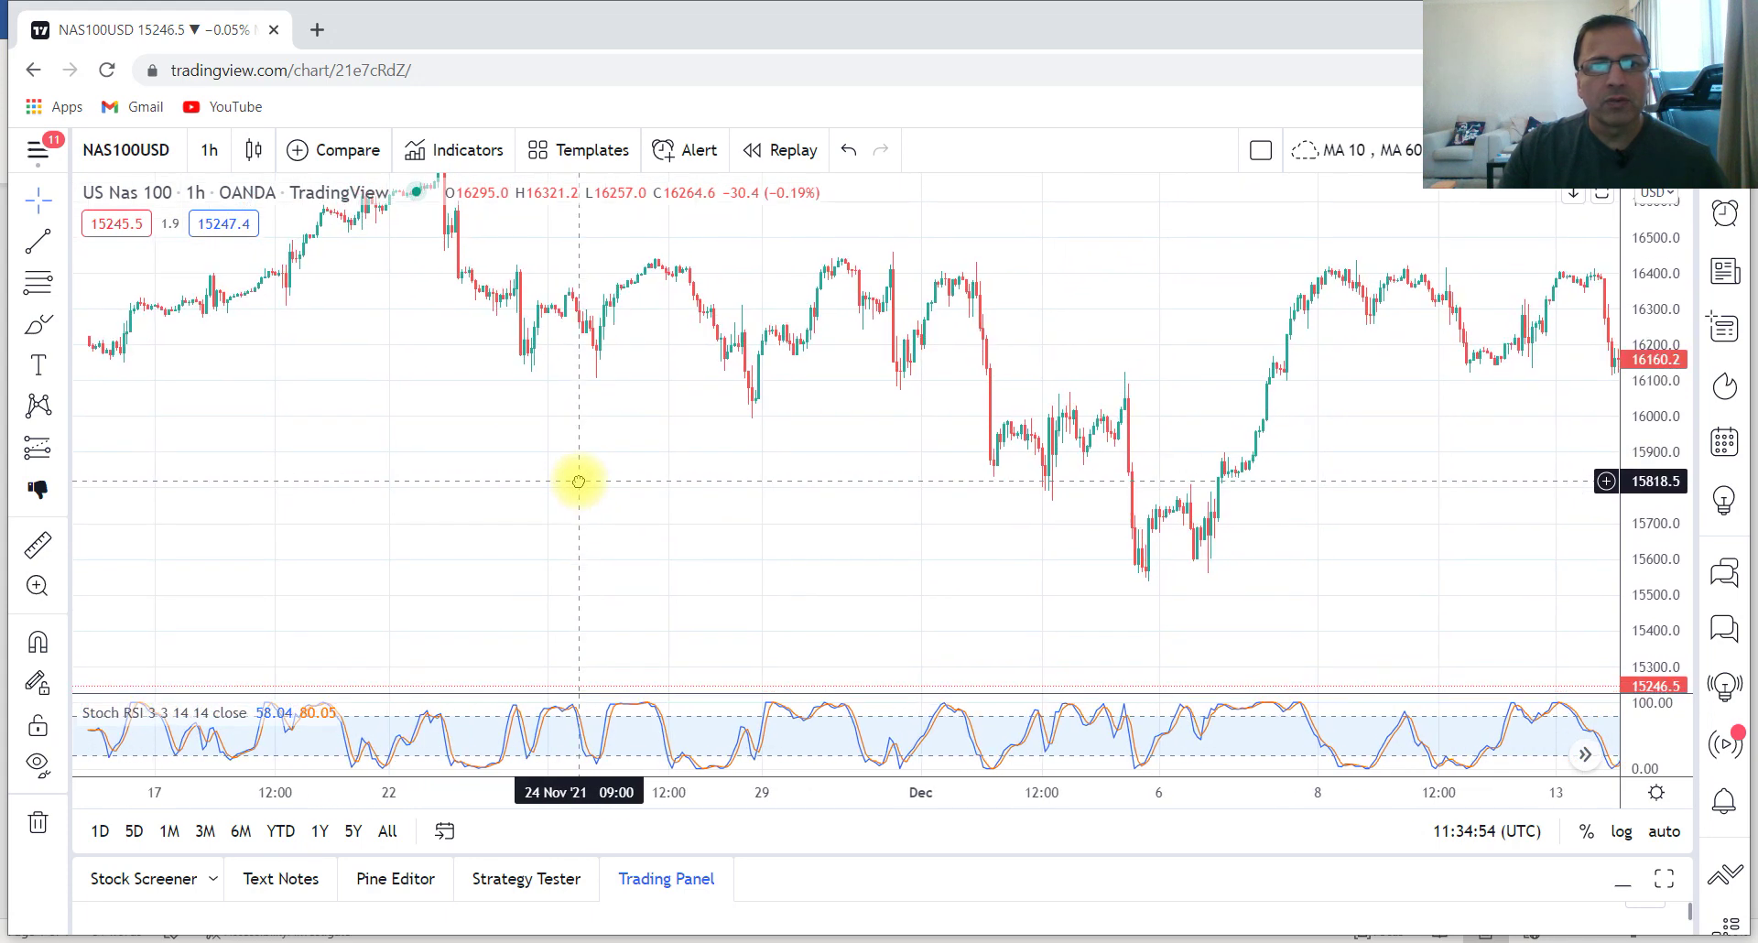
left_click(63, 449)
left_click(136, 495)
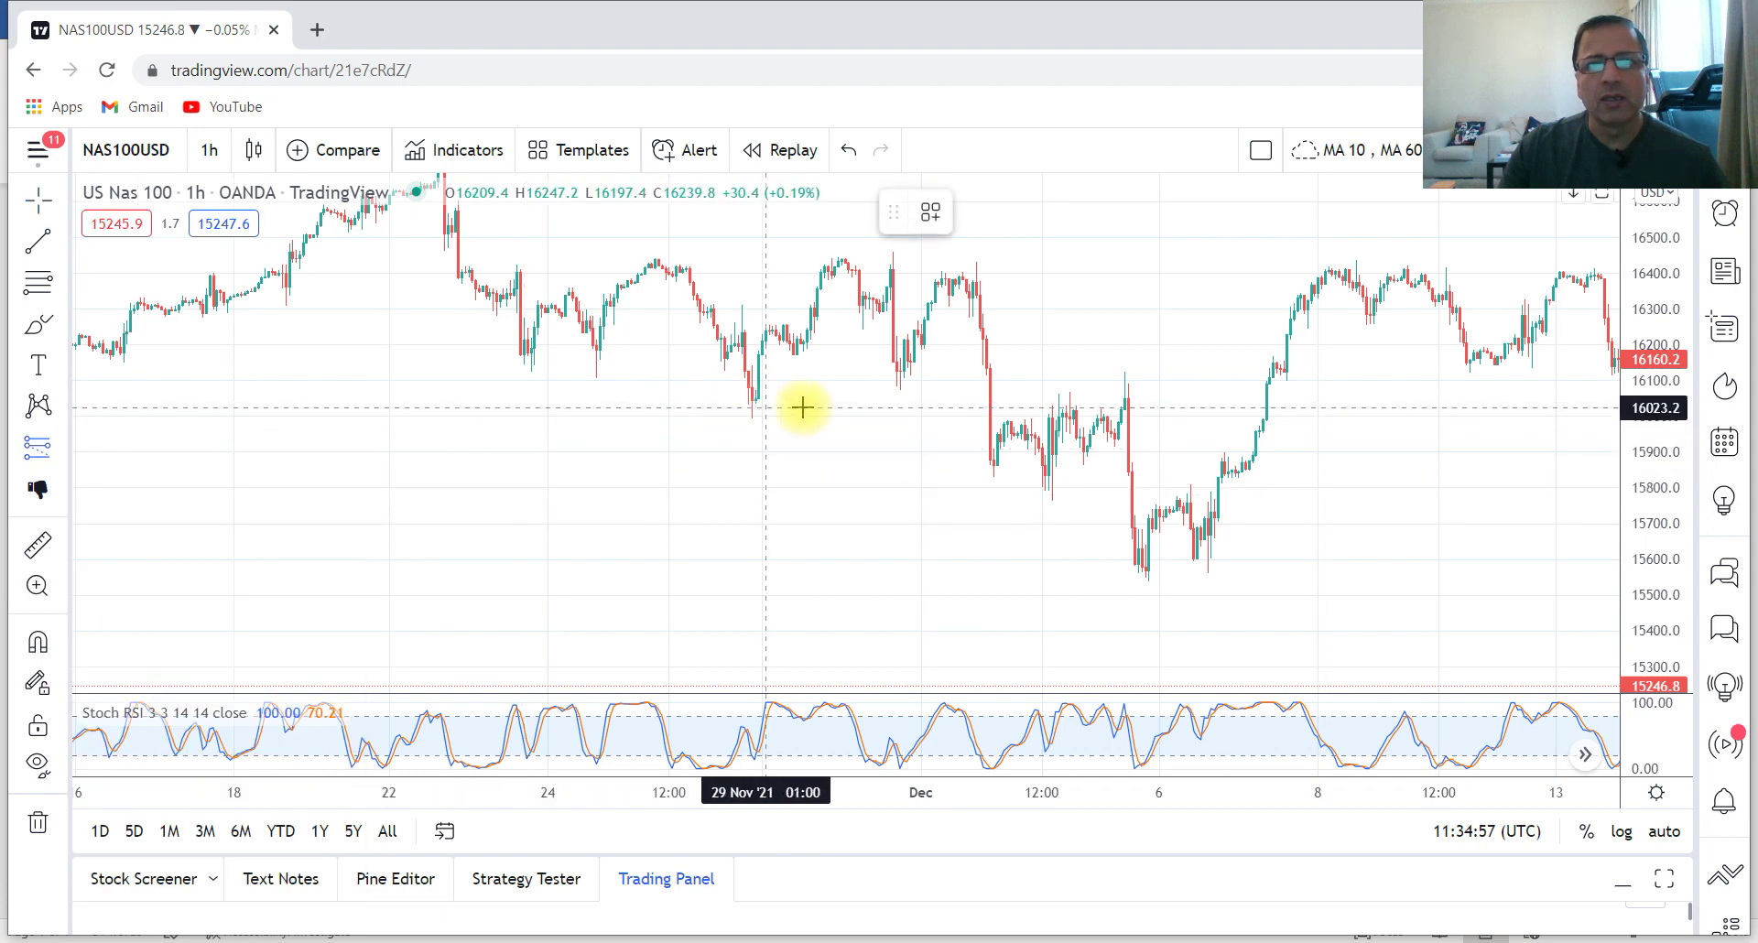
left_click(990, 368)
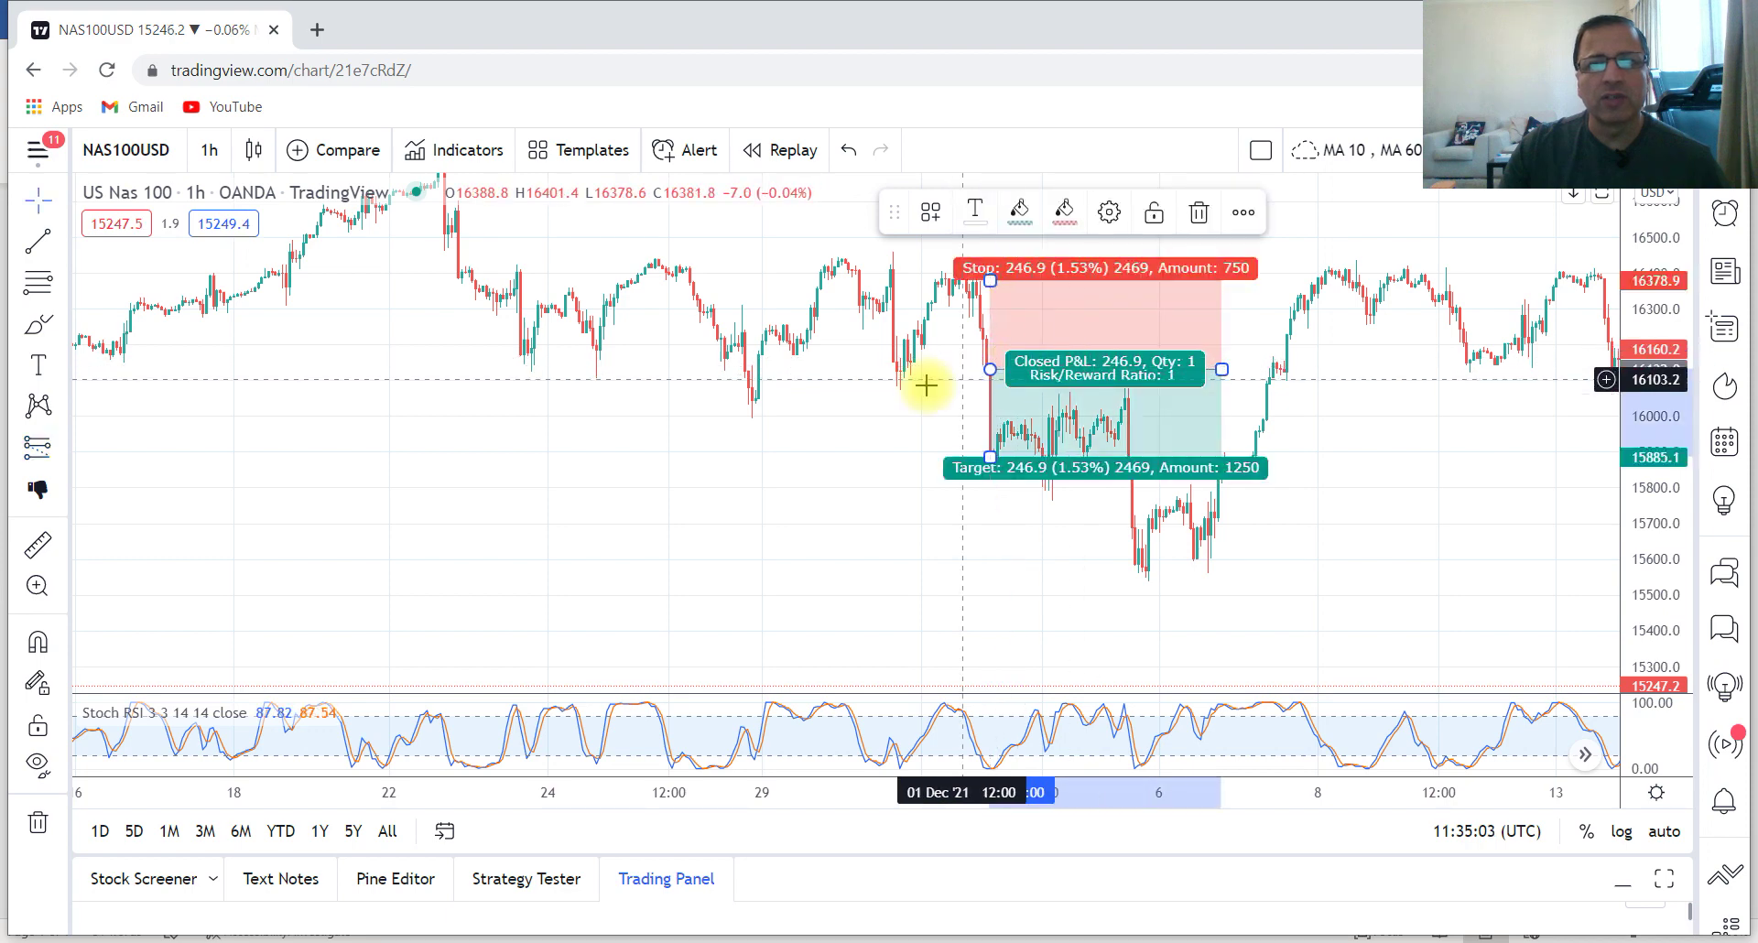
Raise the 1 December short position's stop to 16442.2, above the preceding swing high.
left_click_drag(880, 424, 830, 475)
left_click(946, 332)
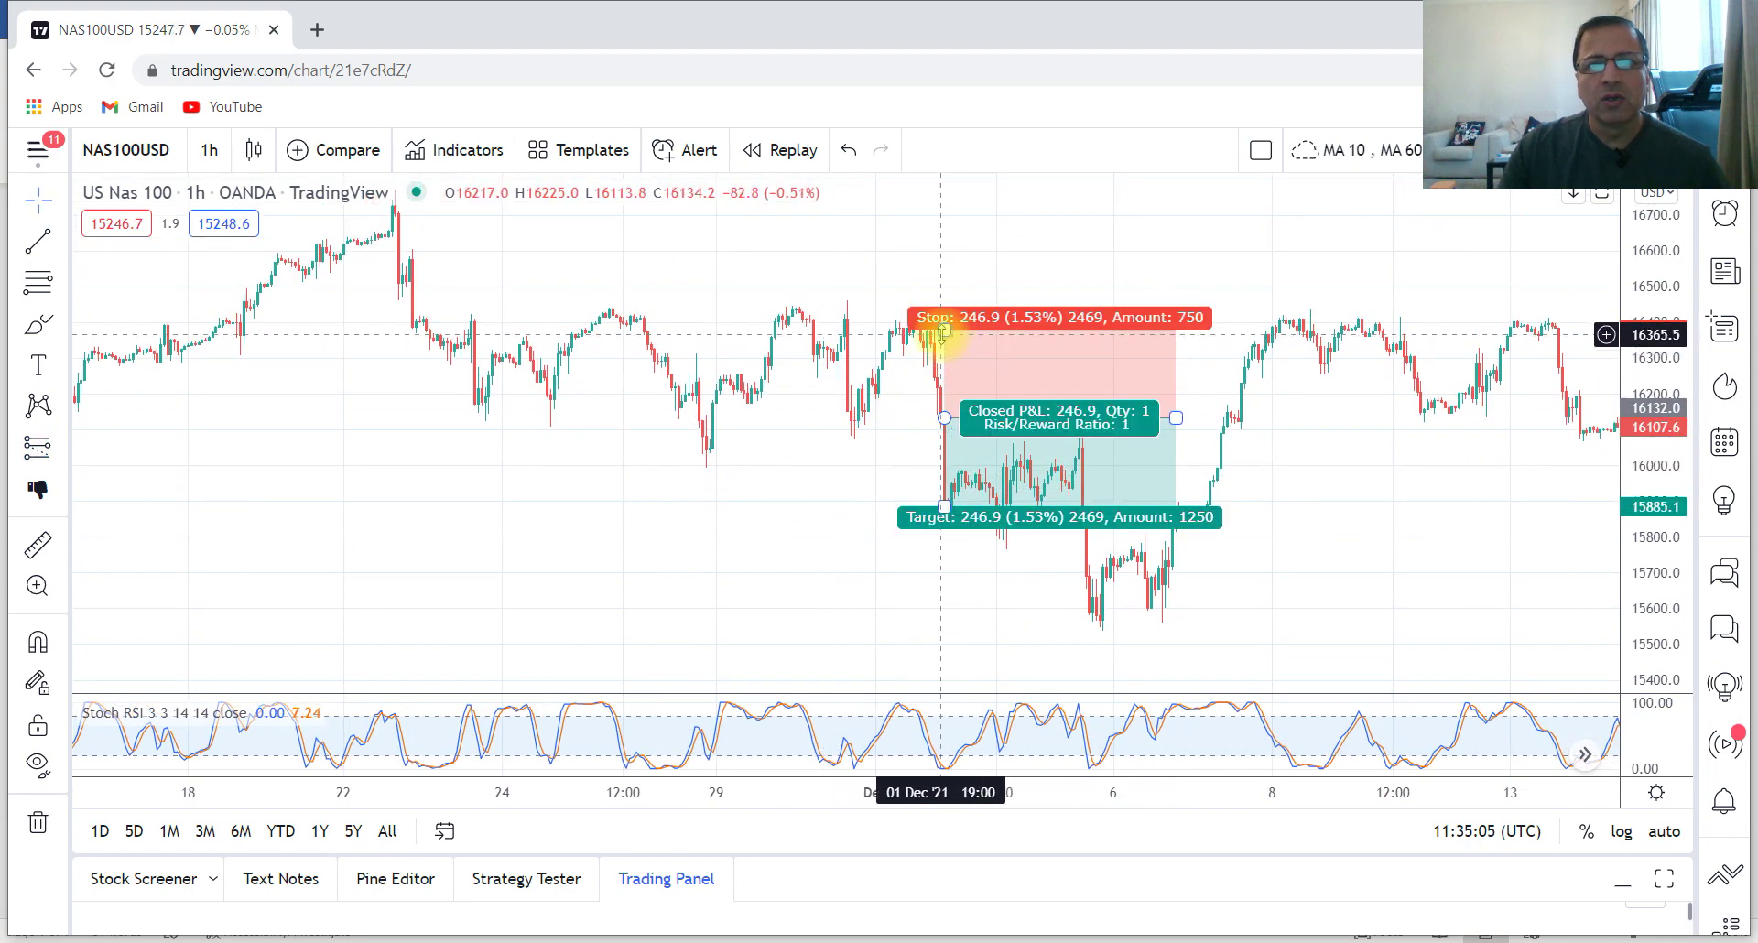
left_click_drag(946, 331, 948, 312)
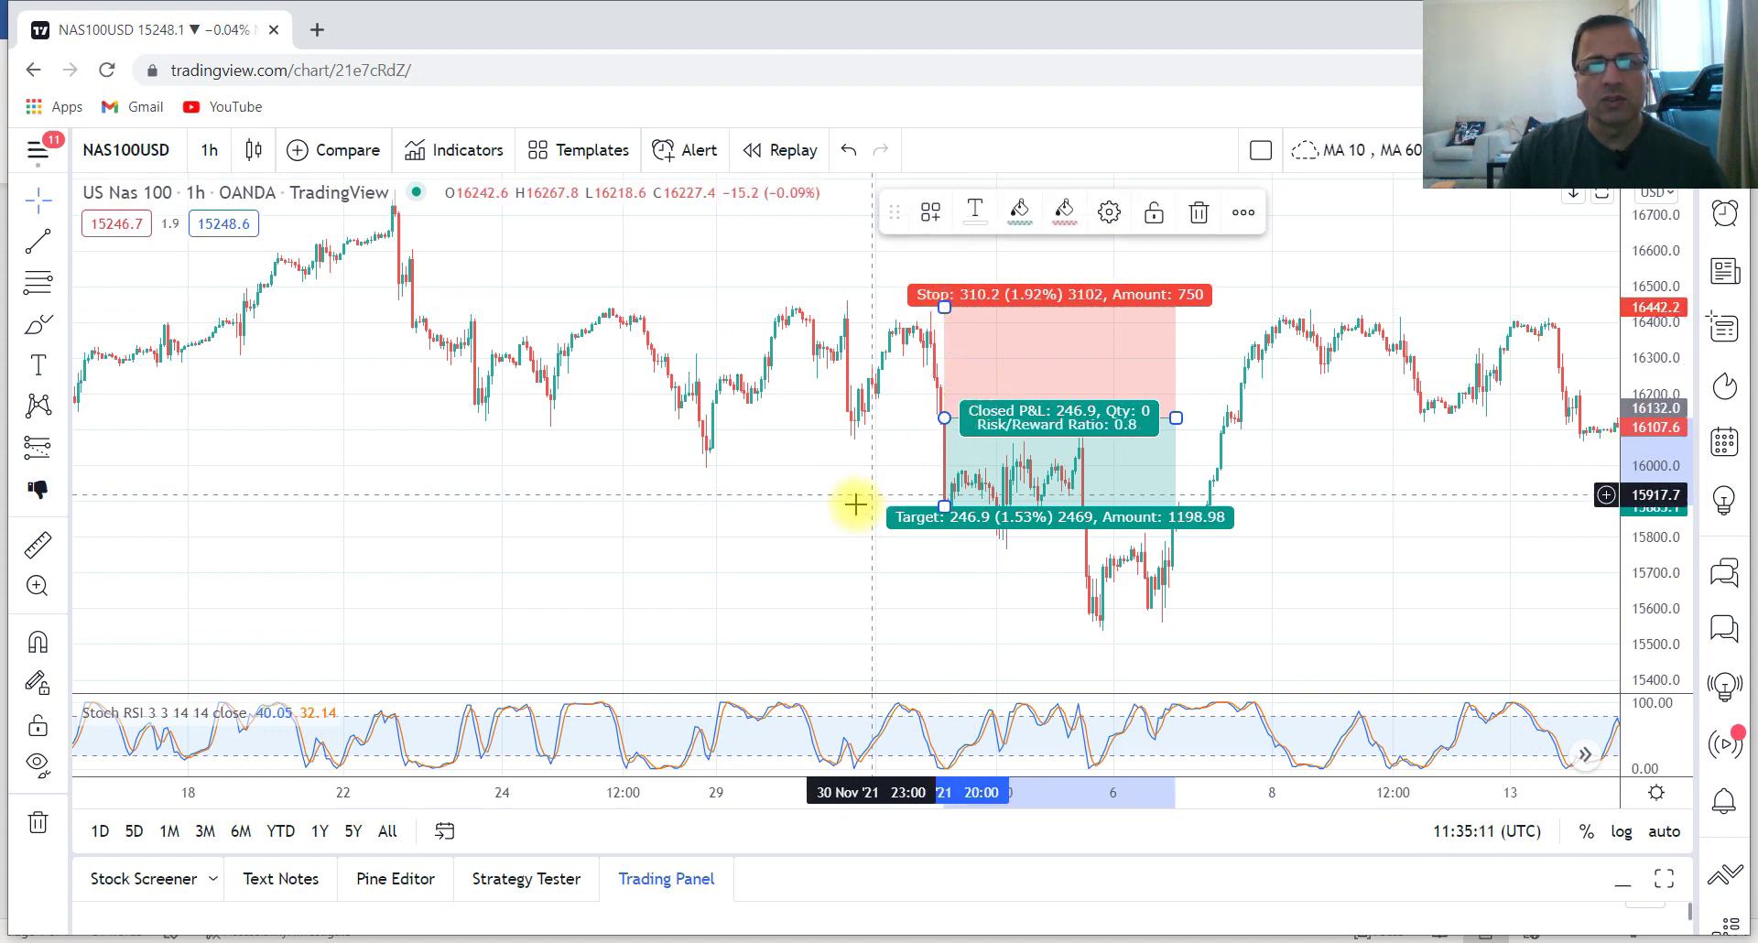
Lower the 1 December short position's target to 15204.4, well below the early-December lows.
left_click(722, 541)
left_click_drag(722, 541, 738, 510)
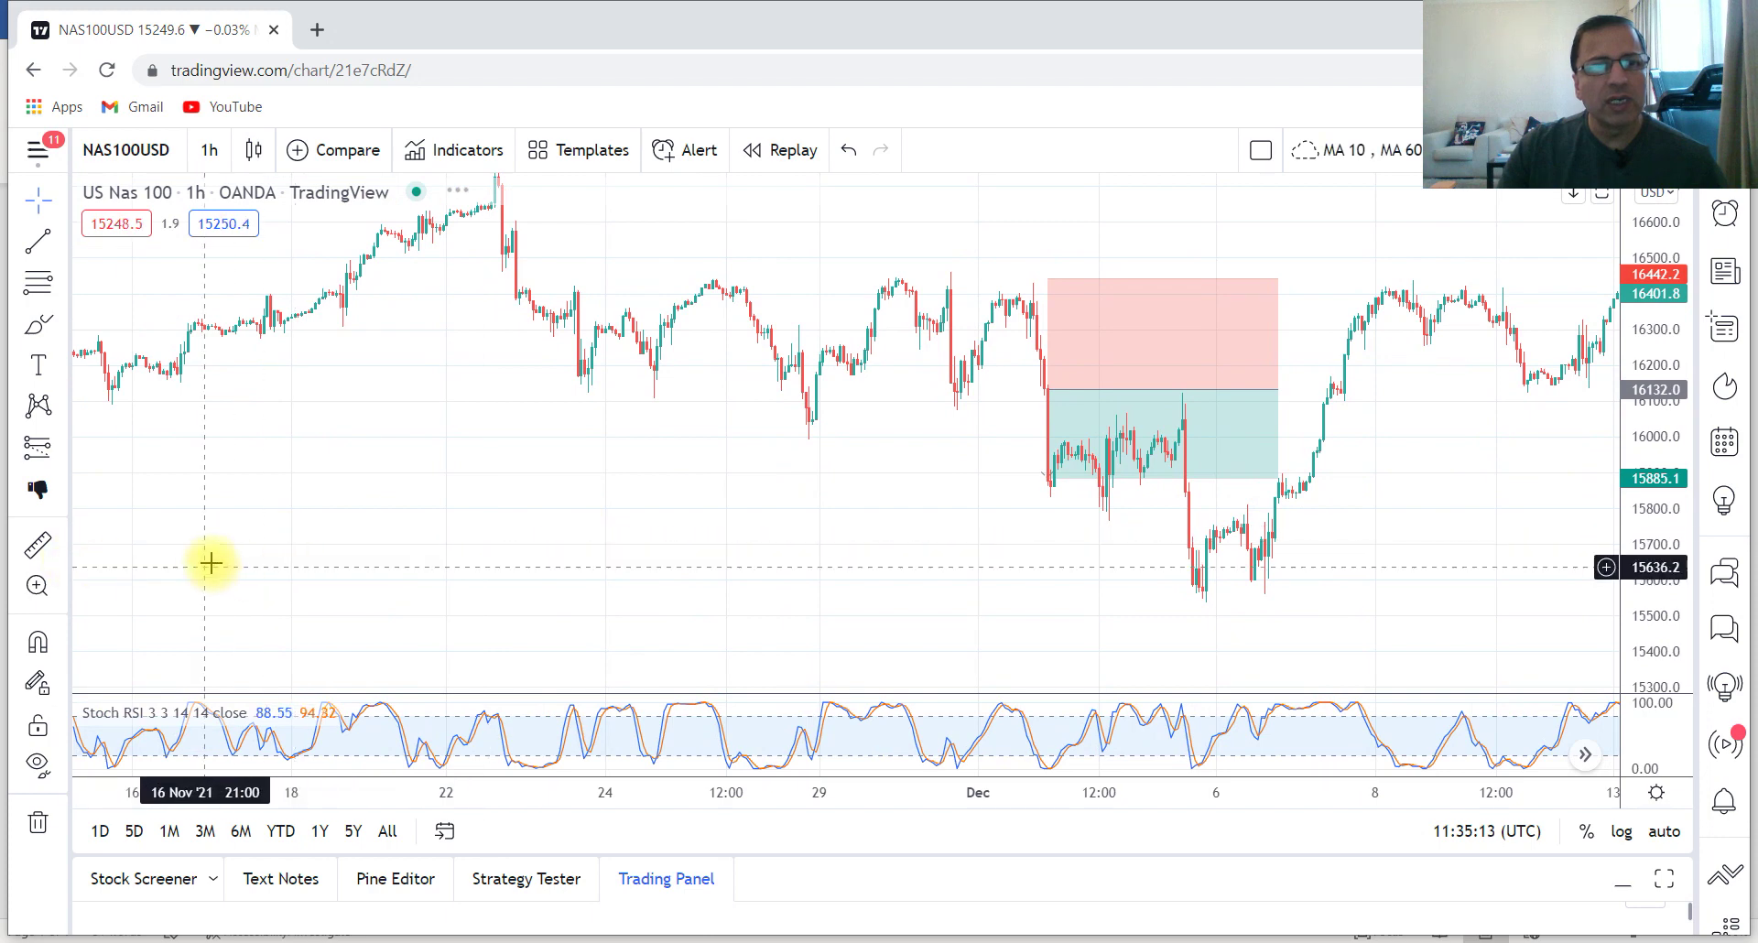
left_click_drag(365, 556, 522, 553)
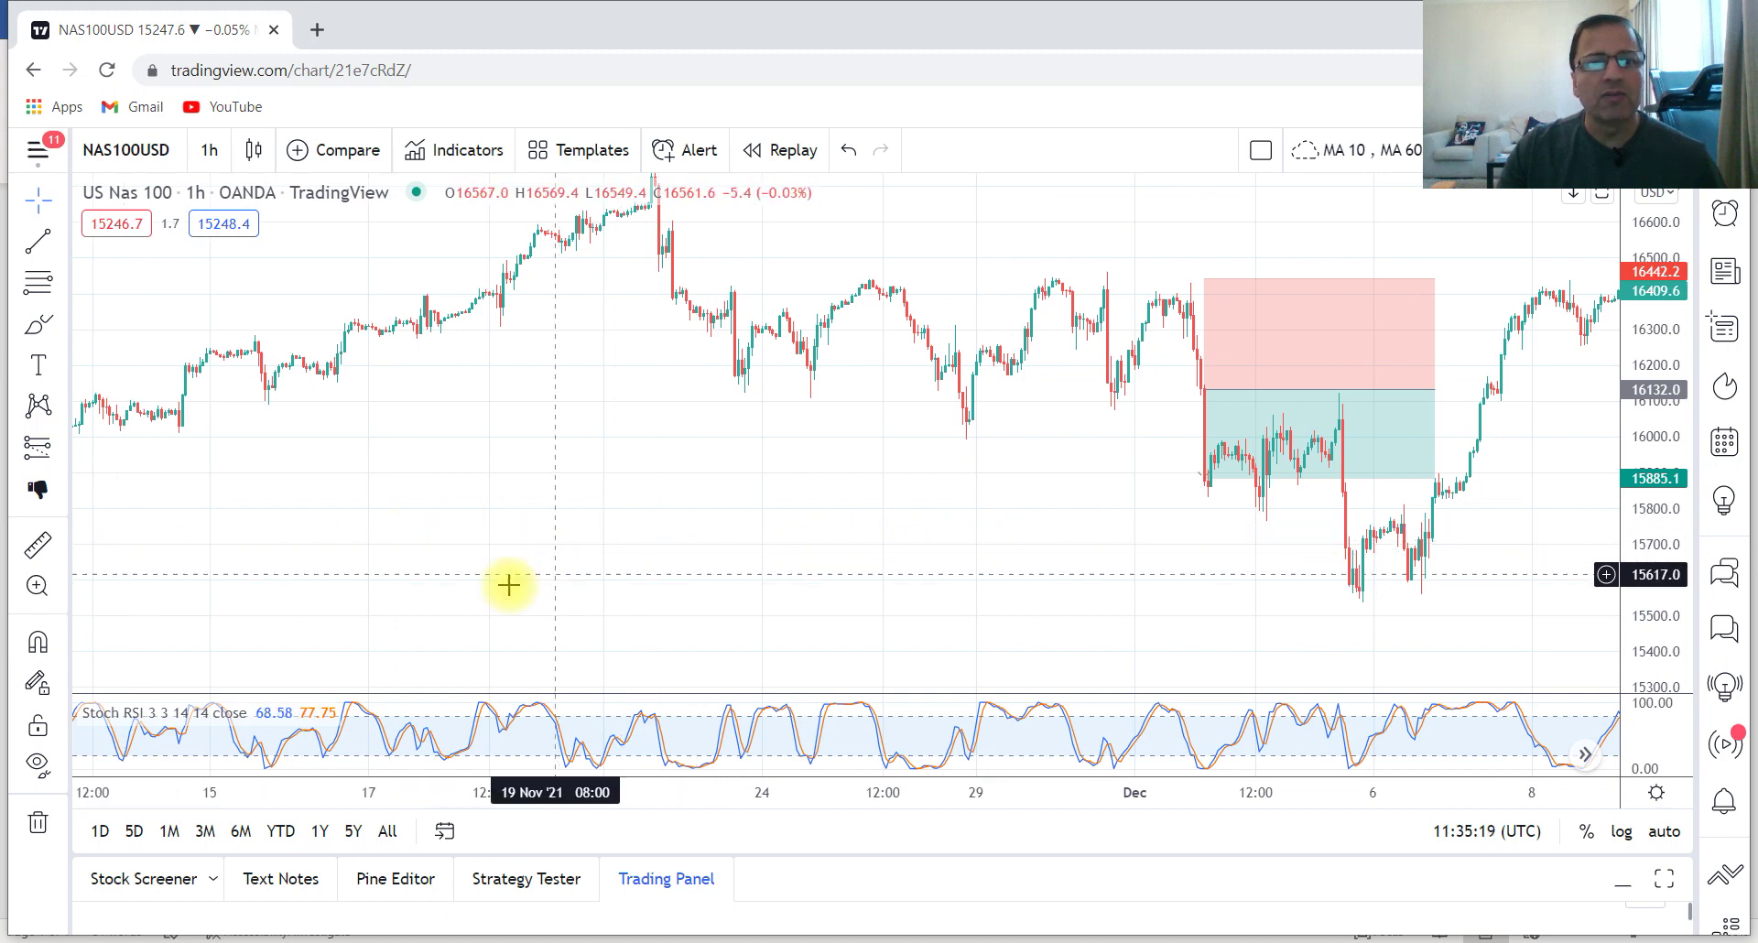
left_click_drag(942, 589, 785, 571)
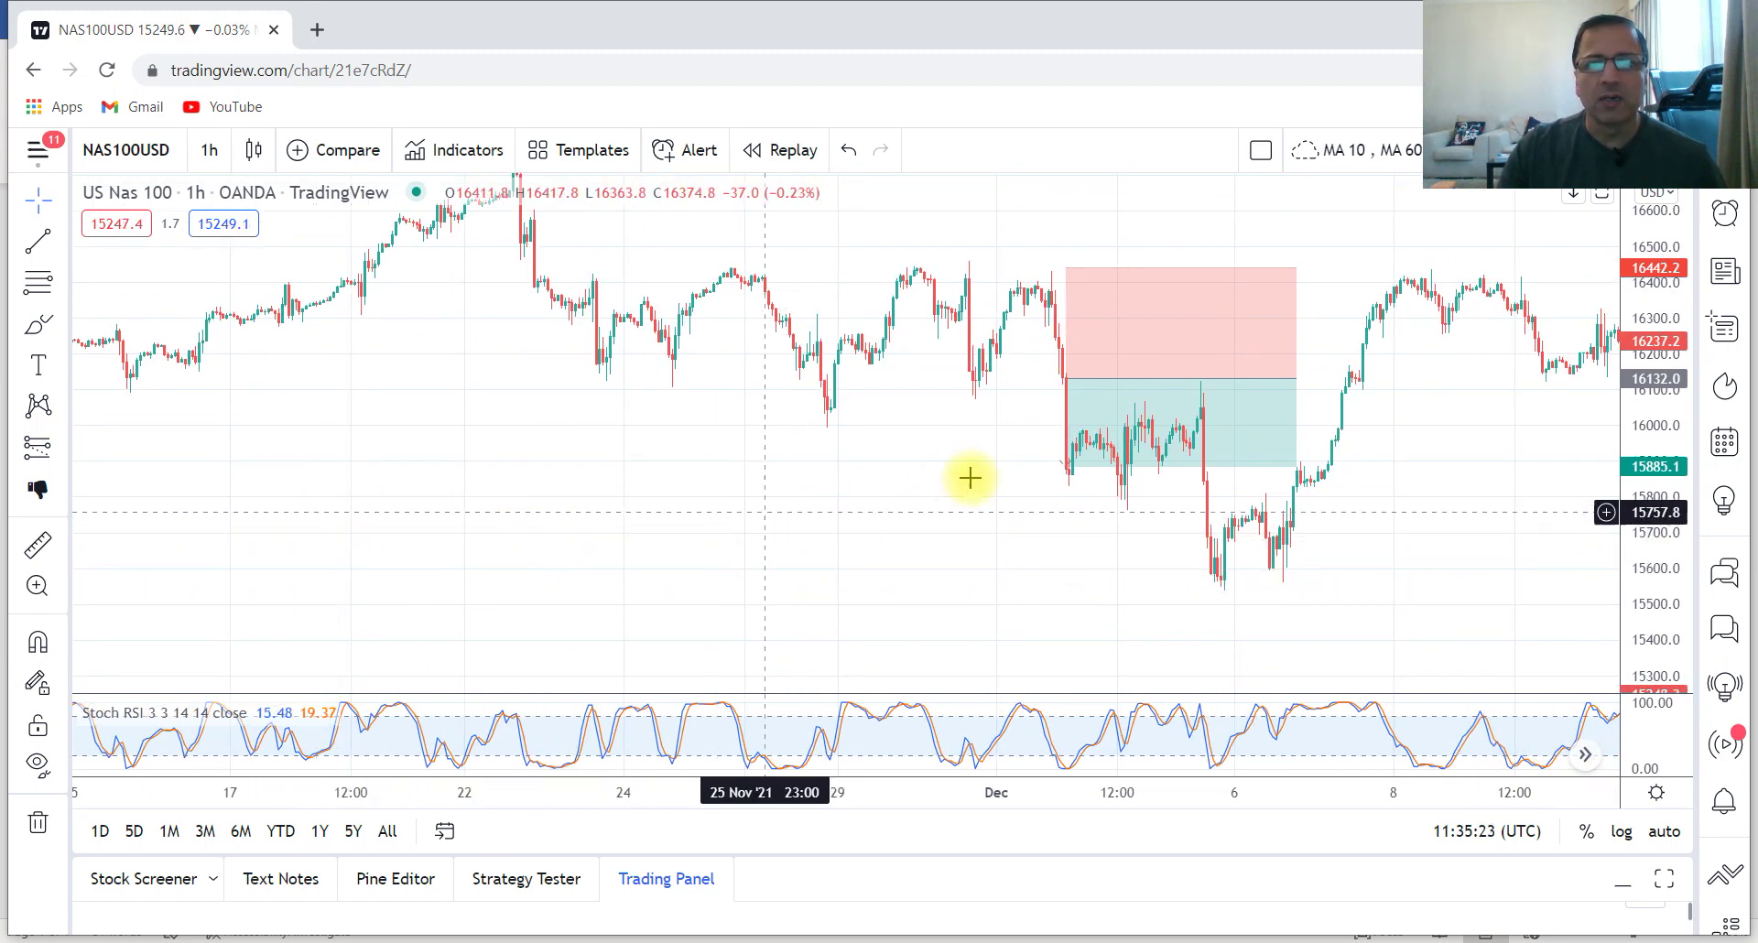
left_click(1076, 485)
left_click_drag(1067, 467, 1083, 673)
left_click(959, 592)
left_click_drag(960, 593, 949, 522)
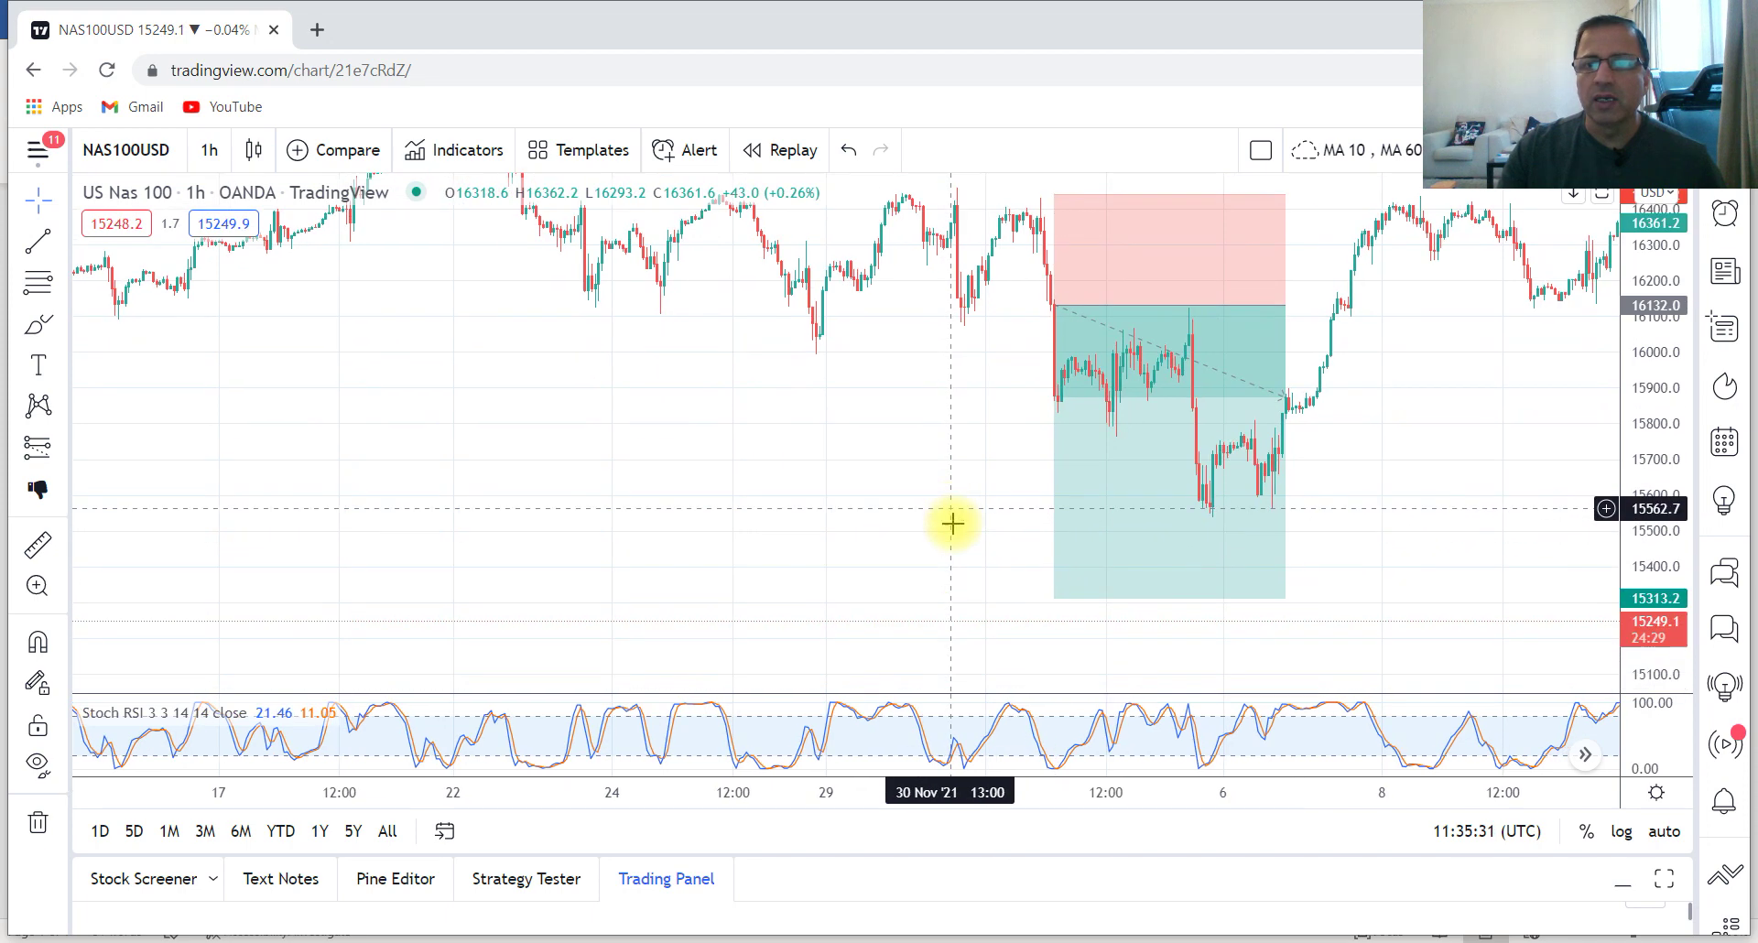
left_click(1053, 596)
left_click_drag(1053, 596, 1053, 635)
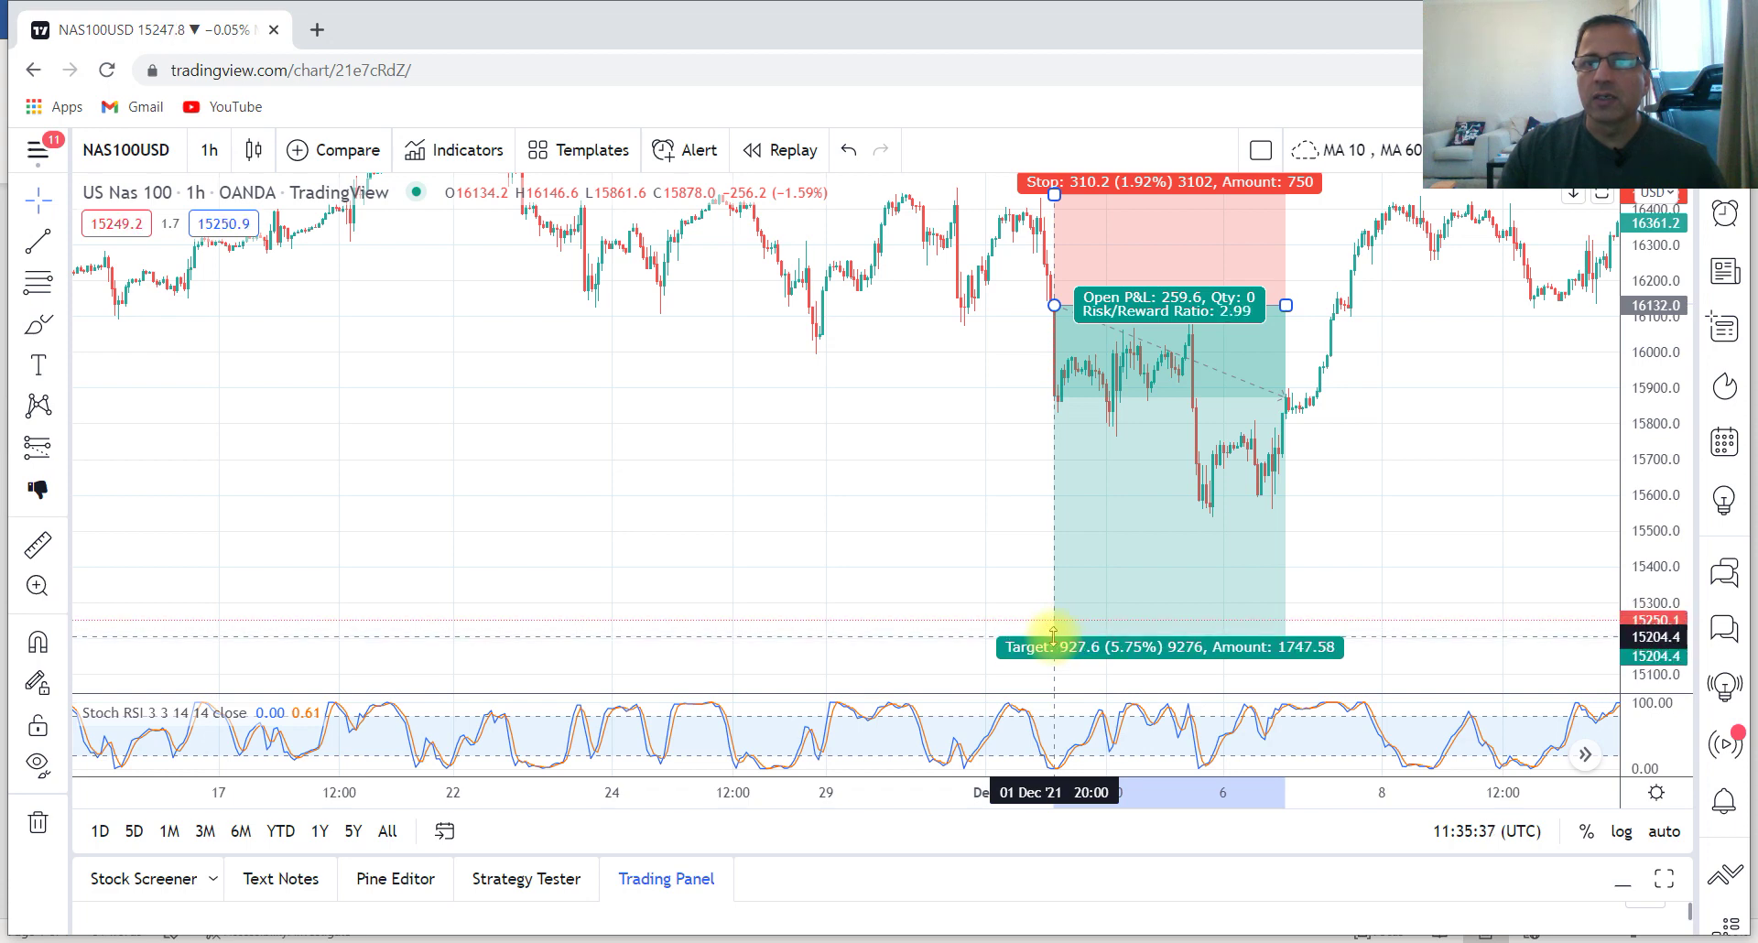
Set the 1 December short position's target to 15562.7, near the early-December lows.
left_click_drag(915, 462, 767, 567)
left_click_drag(1295, 525, 833, 429)
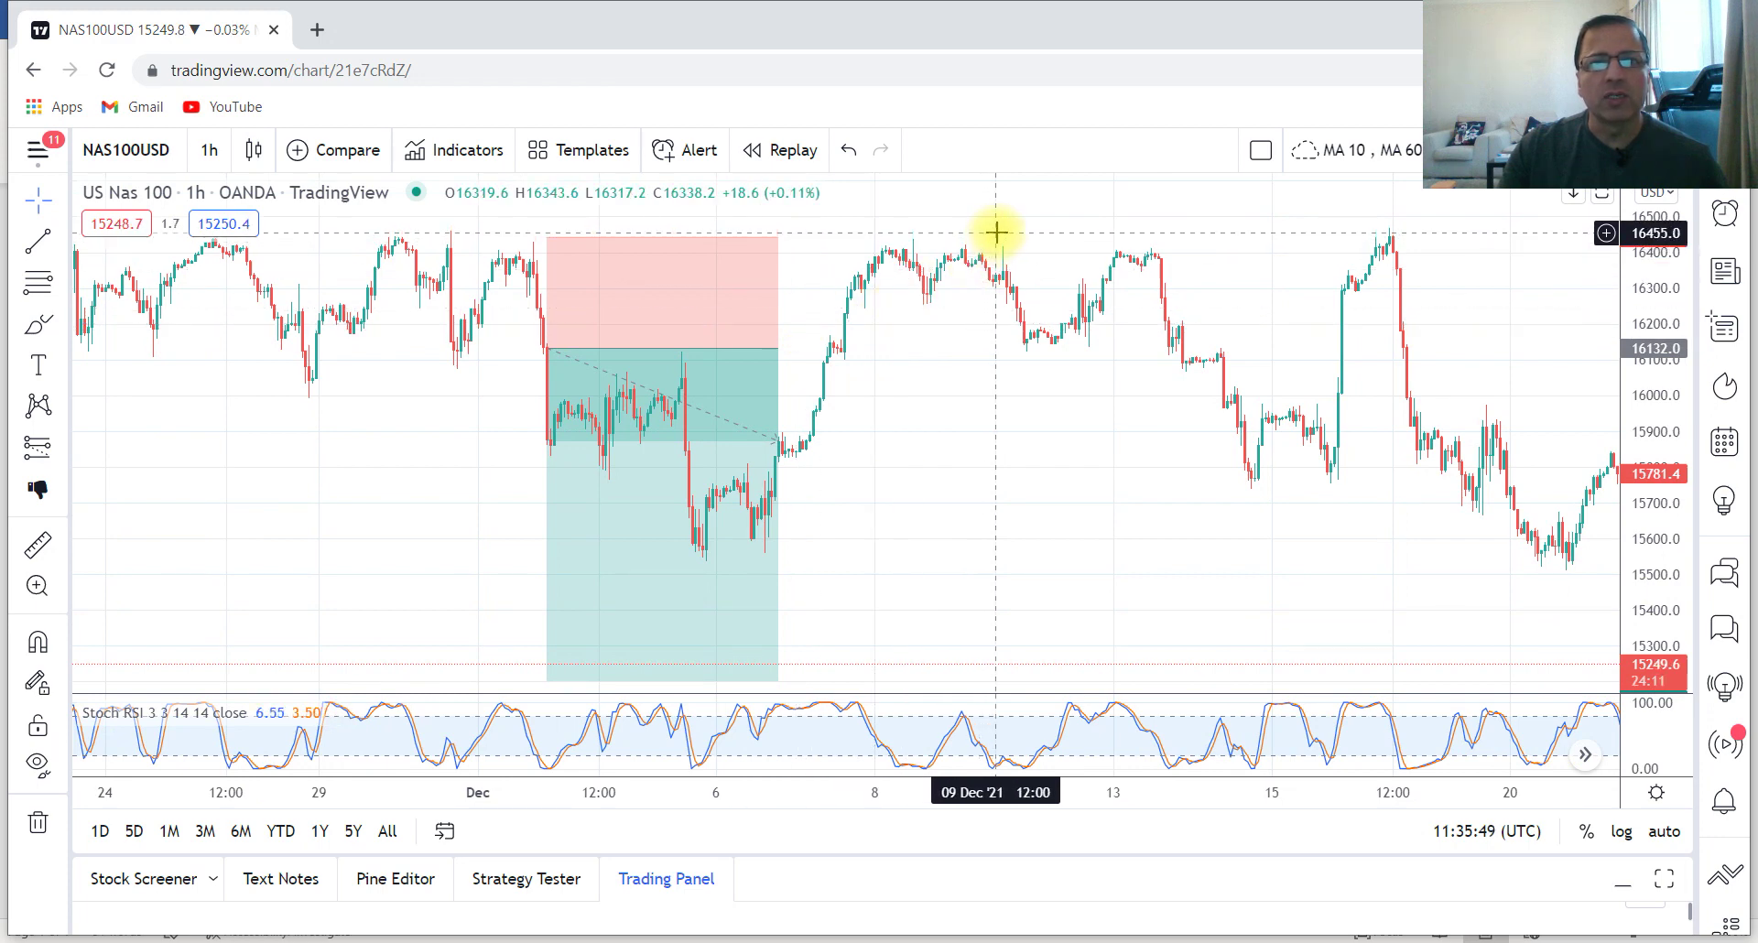
left_click_drag(997, 613, 513, 502)
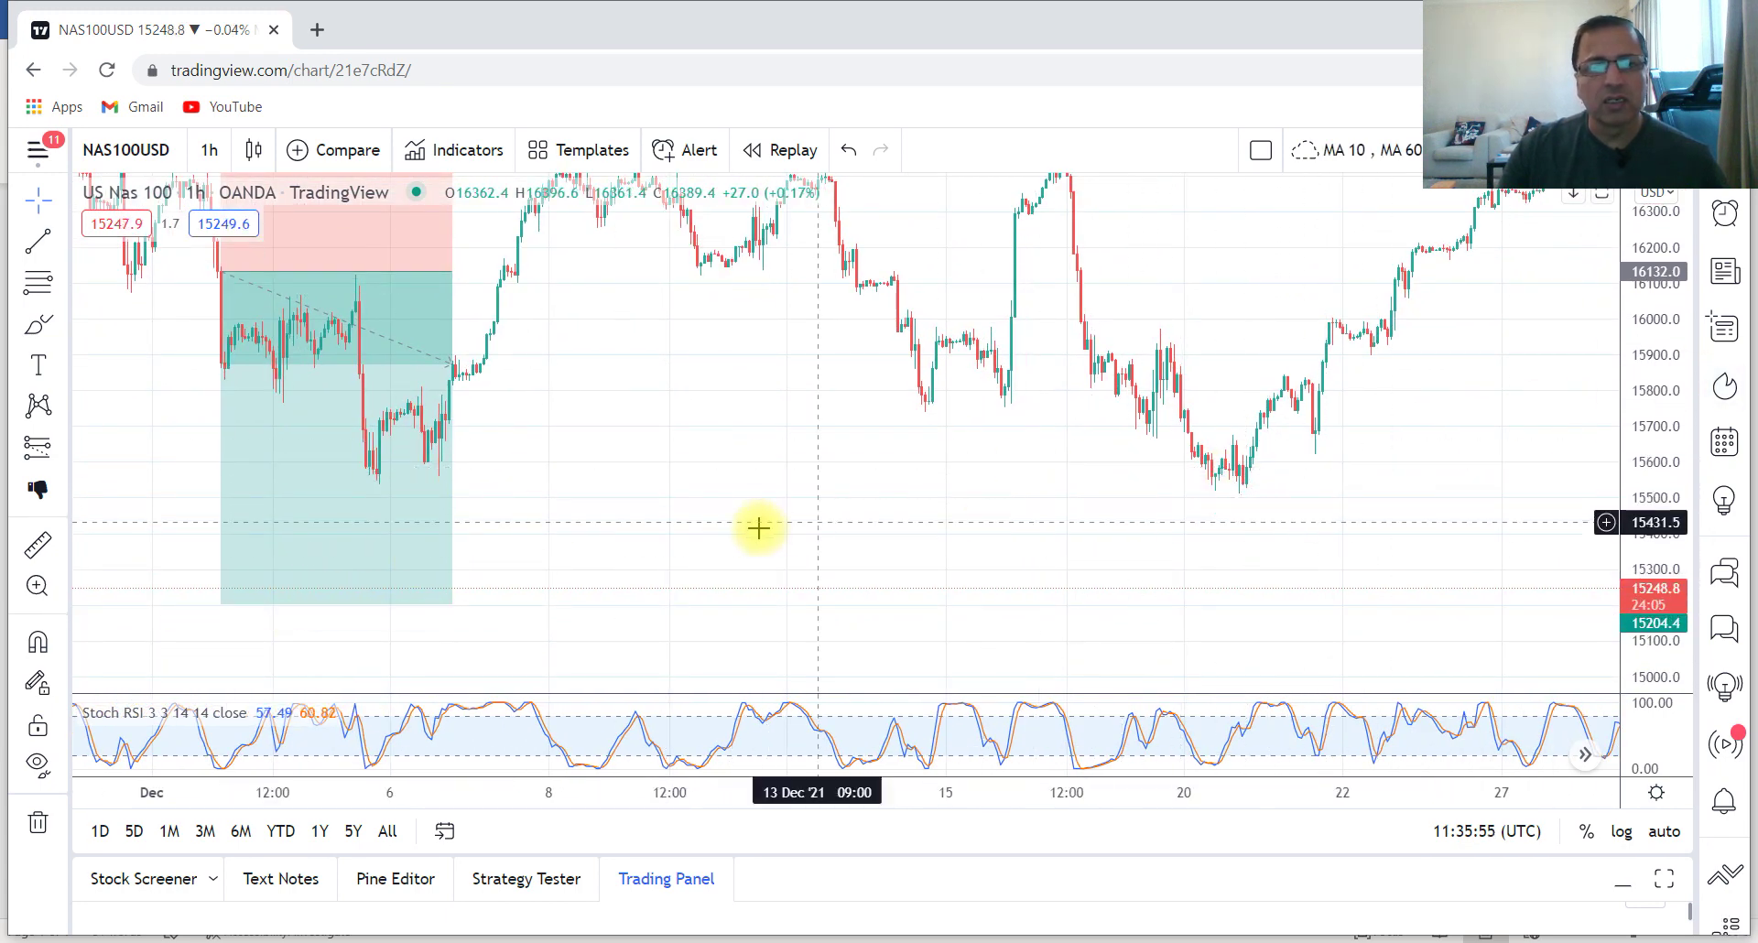
left_click_drag(695, 502, 1071, 522)
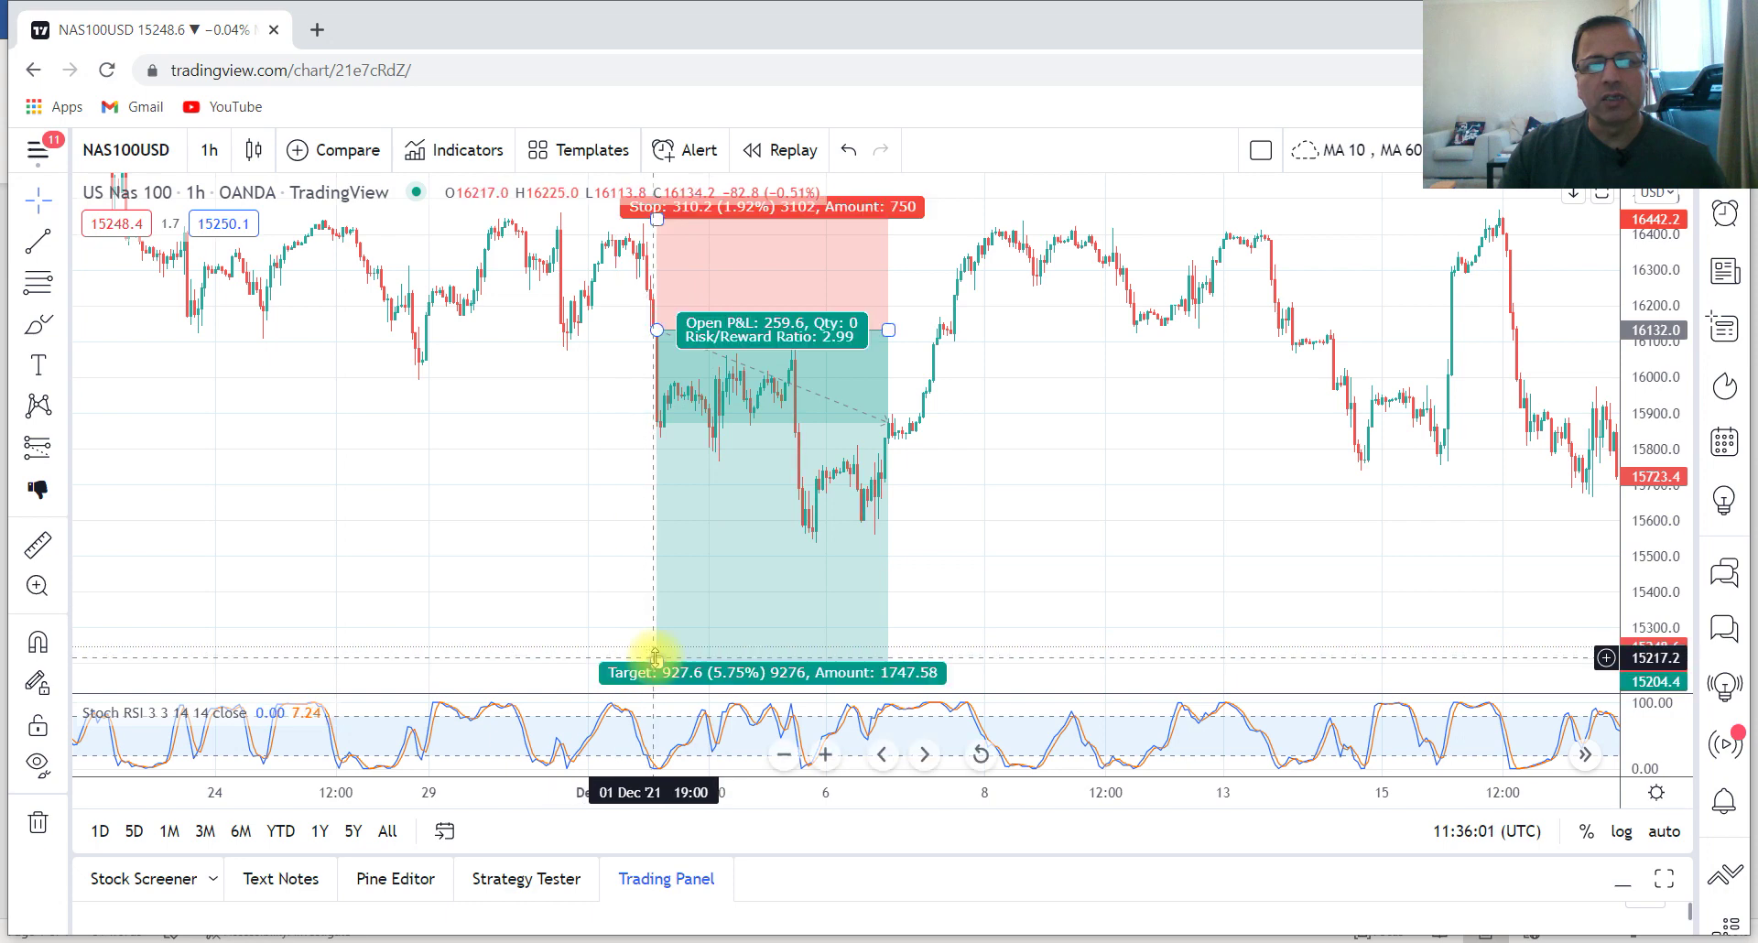
left_click_drag(645, 669, 678, 532)
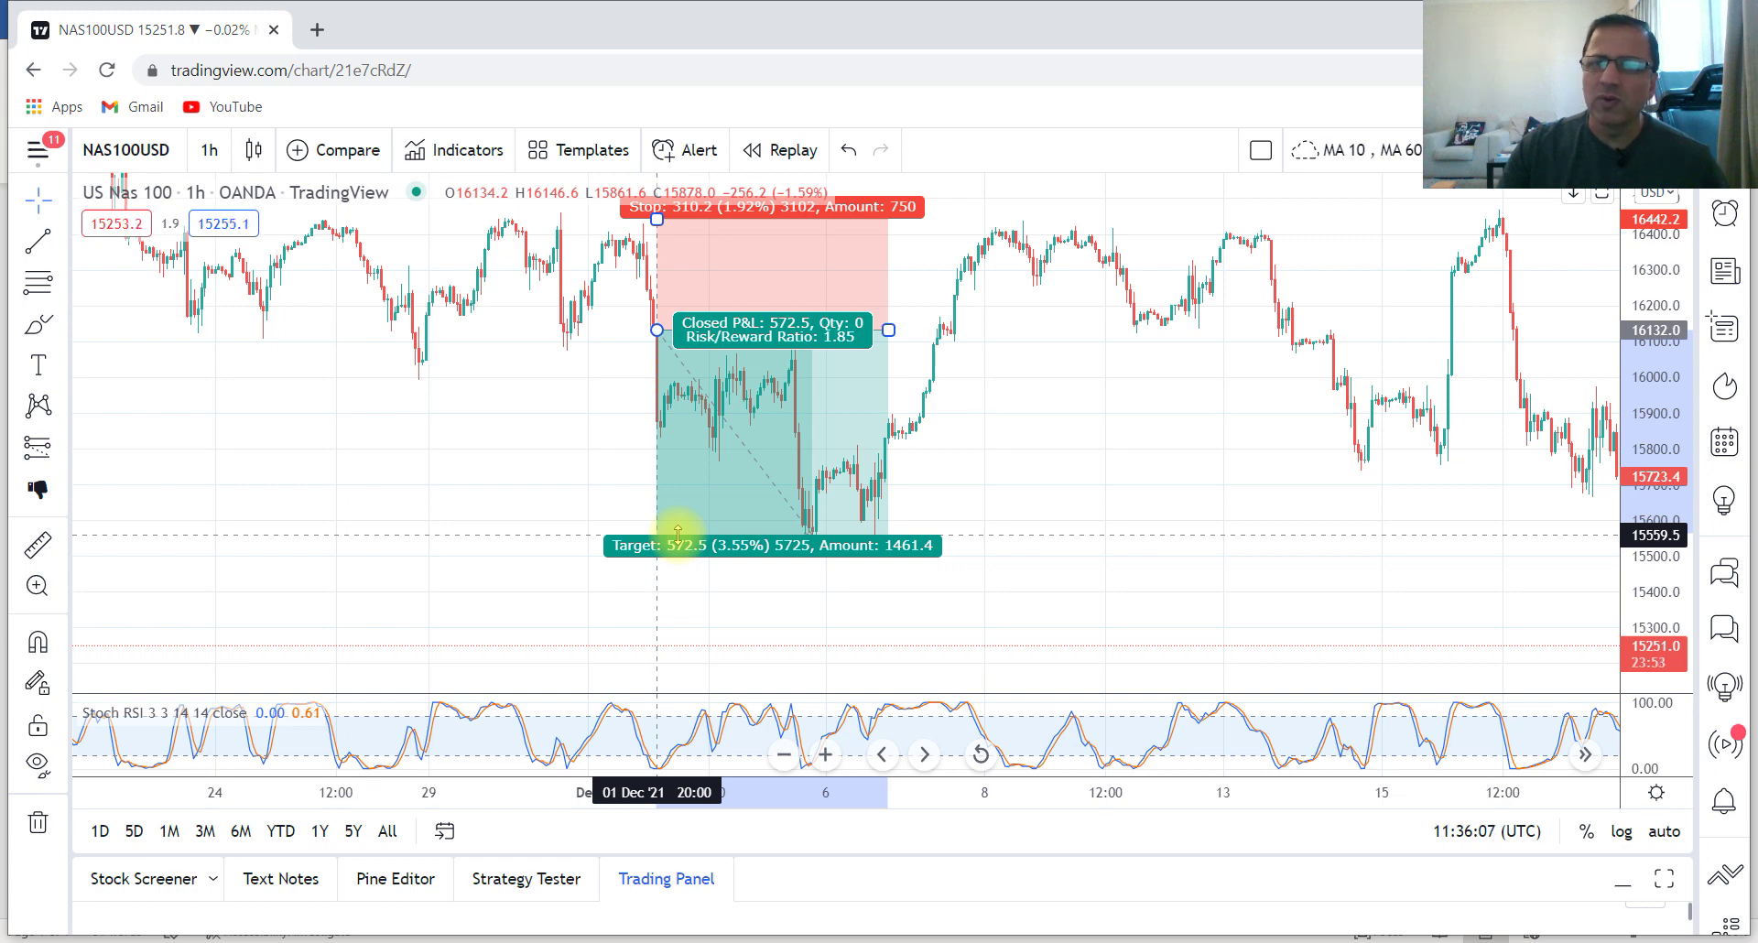
left_click_drag(678, 533, 675, 532)
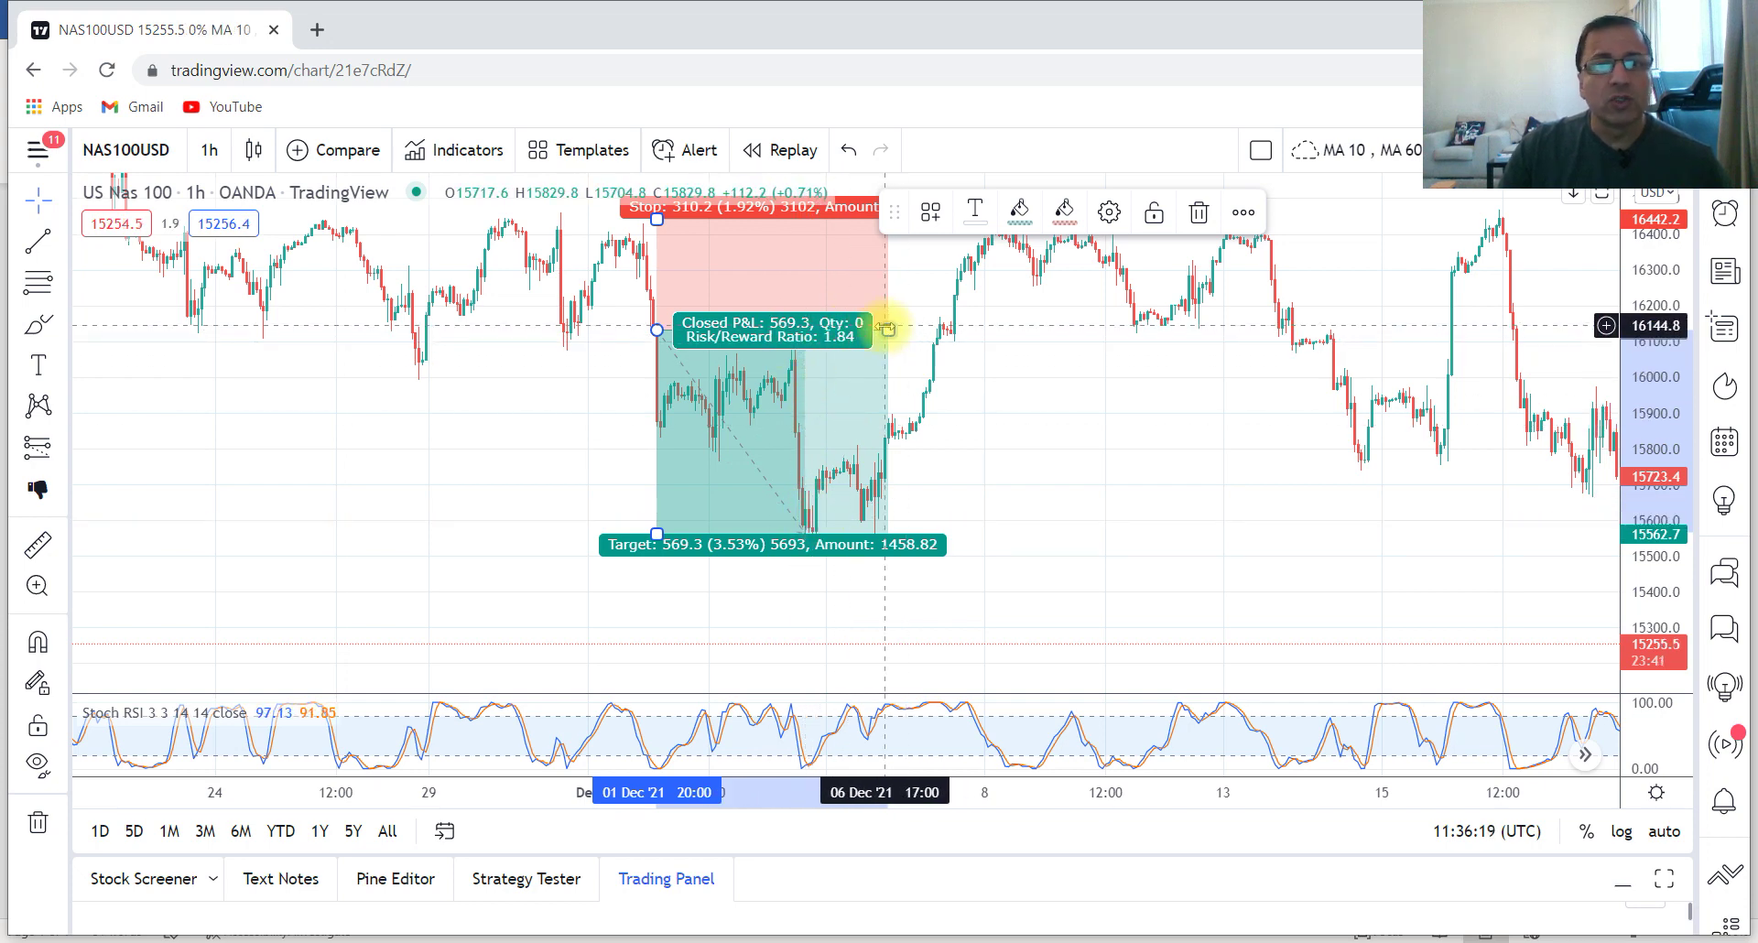
Place another short position with its entry at 16240.7 on 4 January and raise its stop to 16583.0.
mouse_move(1012, 494)
left_mouse_down()
mouse_move(879, 538)
mouse_move(683, 562)
left_mouse_up()
left_click_drag(1435, 471, 1017, 471)
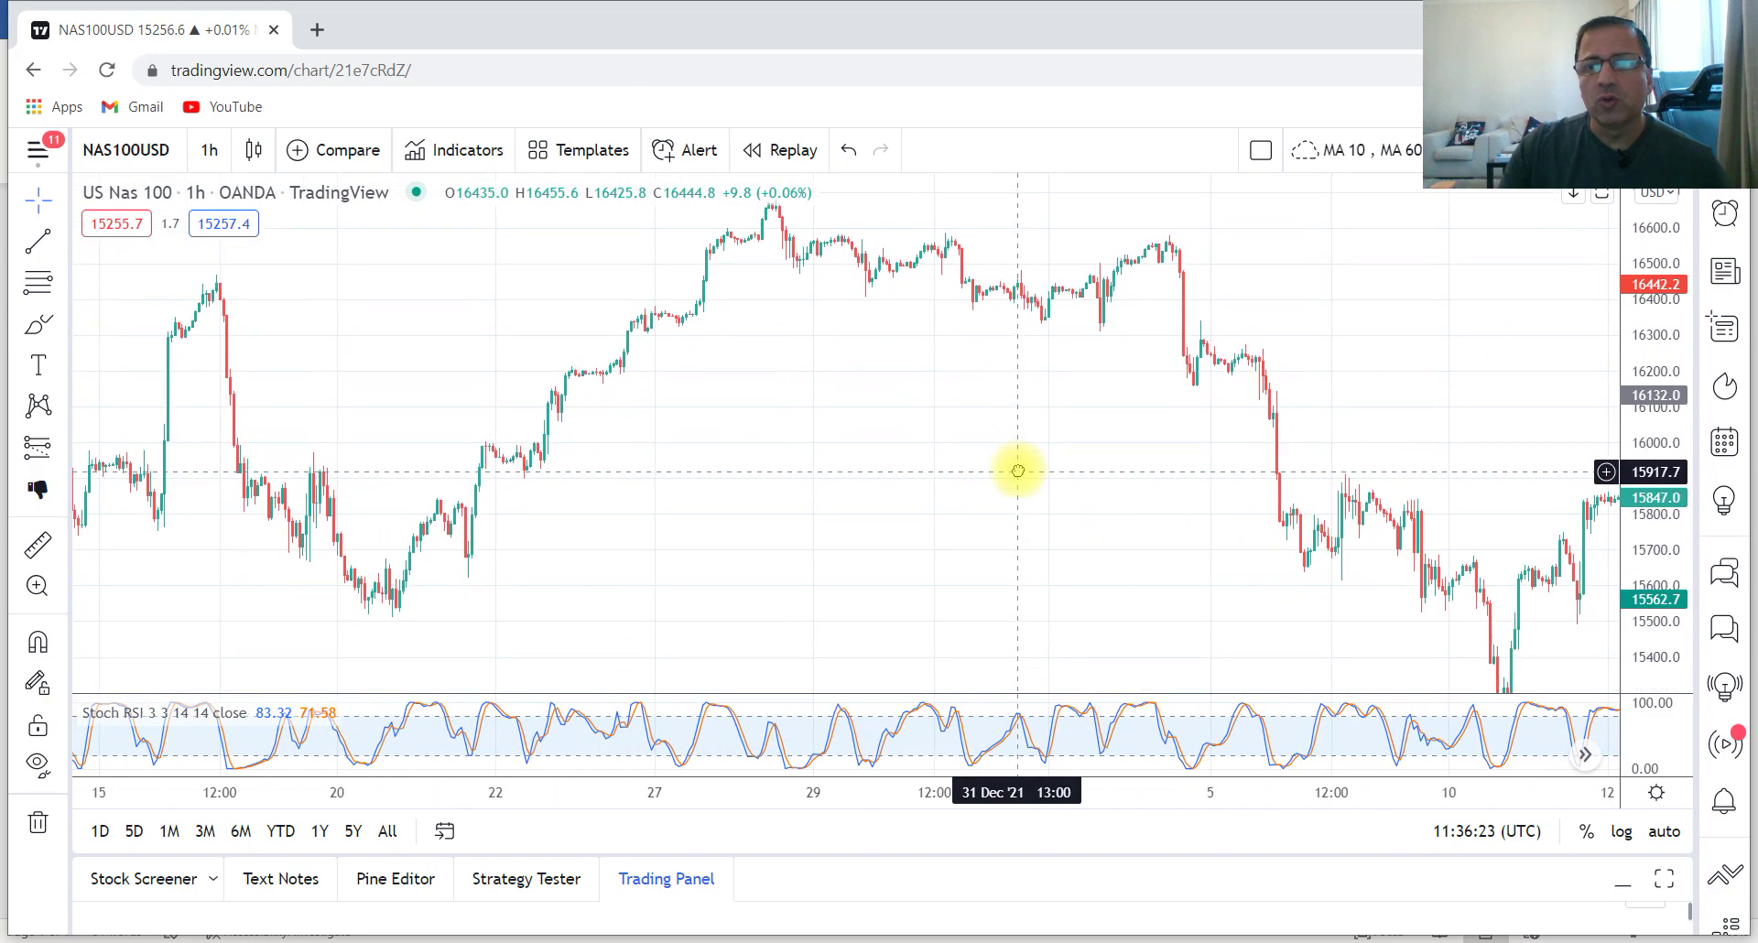
left_click_drag(1324, 606, 1157, 506)
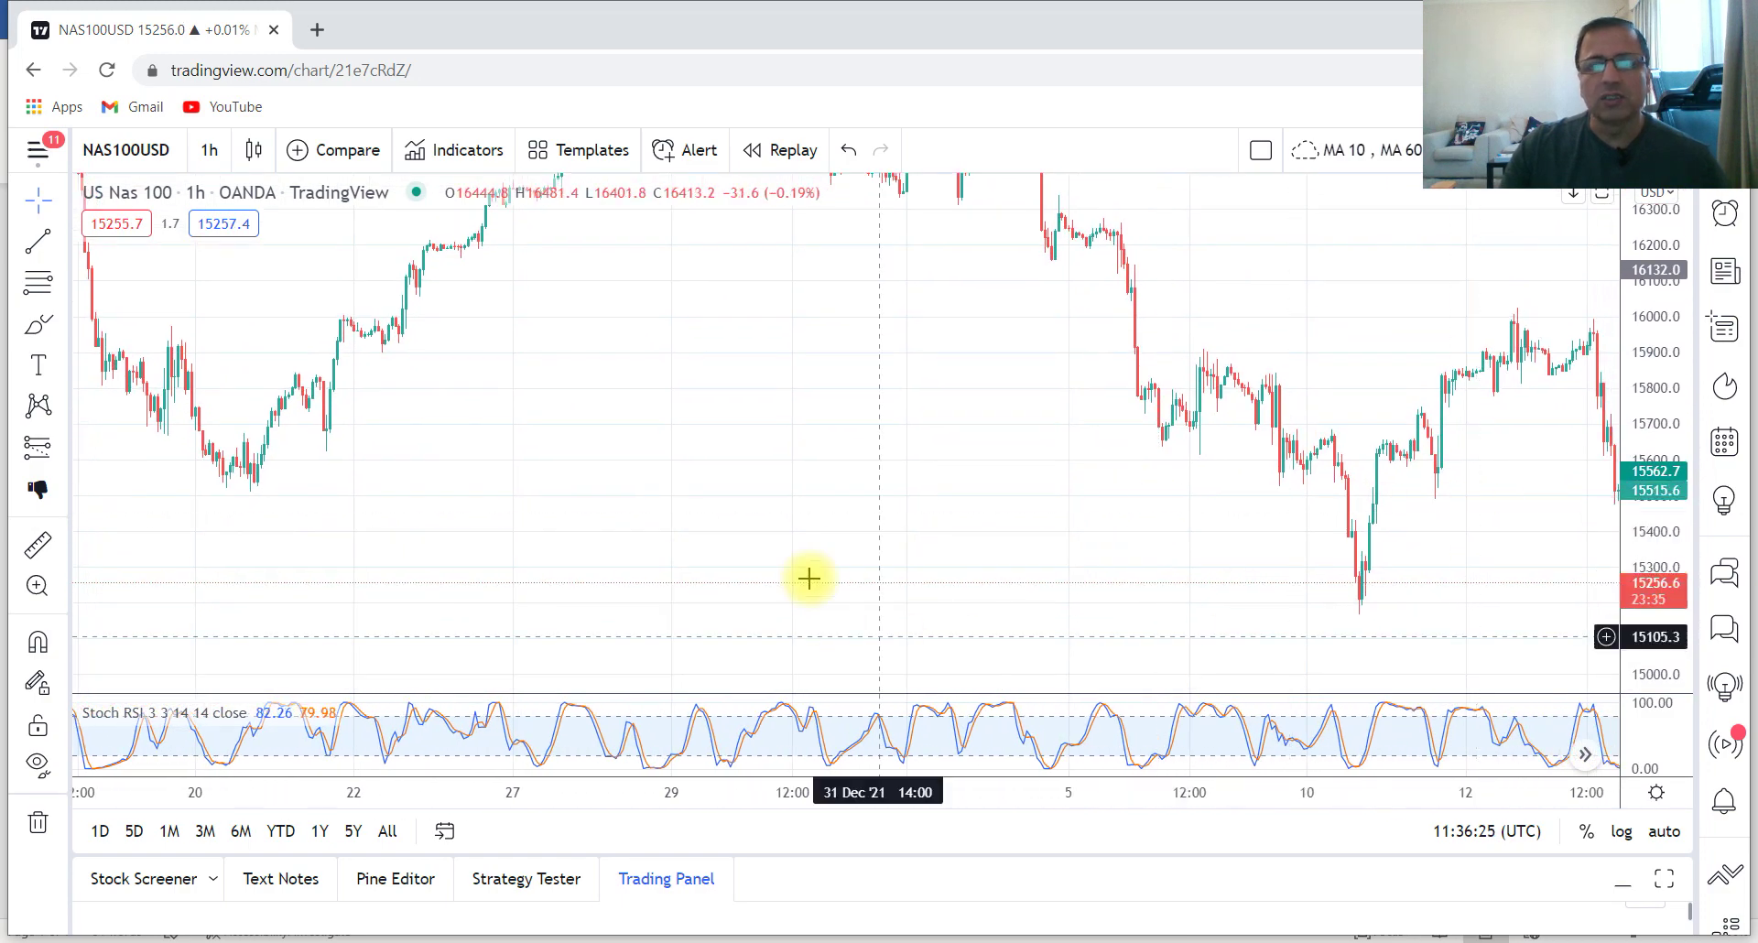
left_click_drag(800, 396, 805, 543)
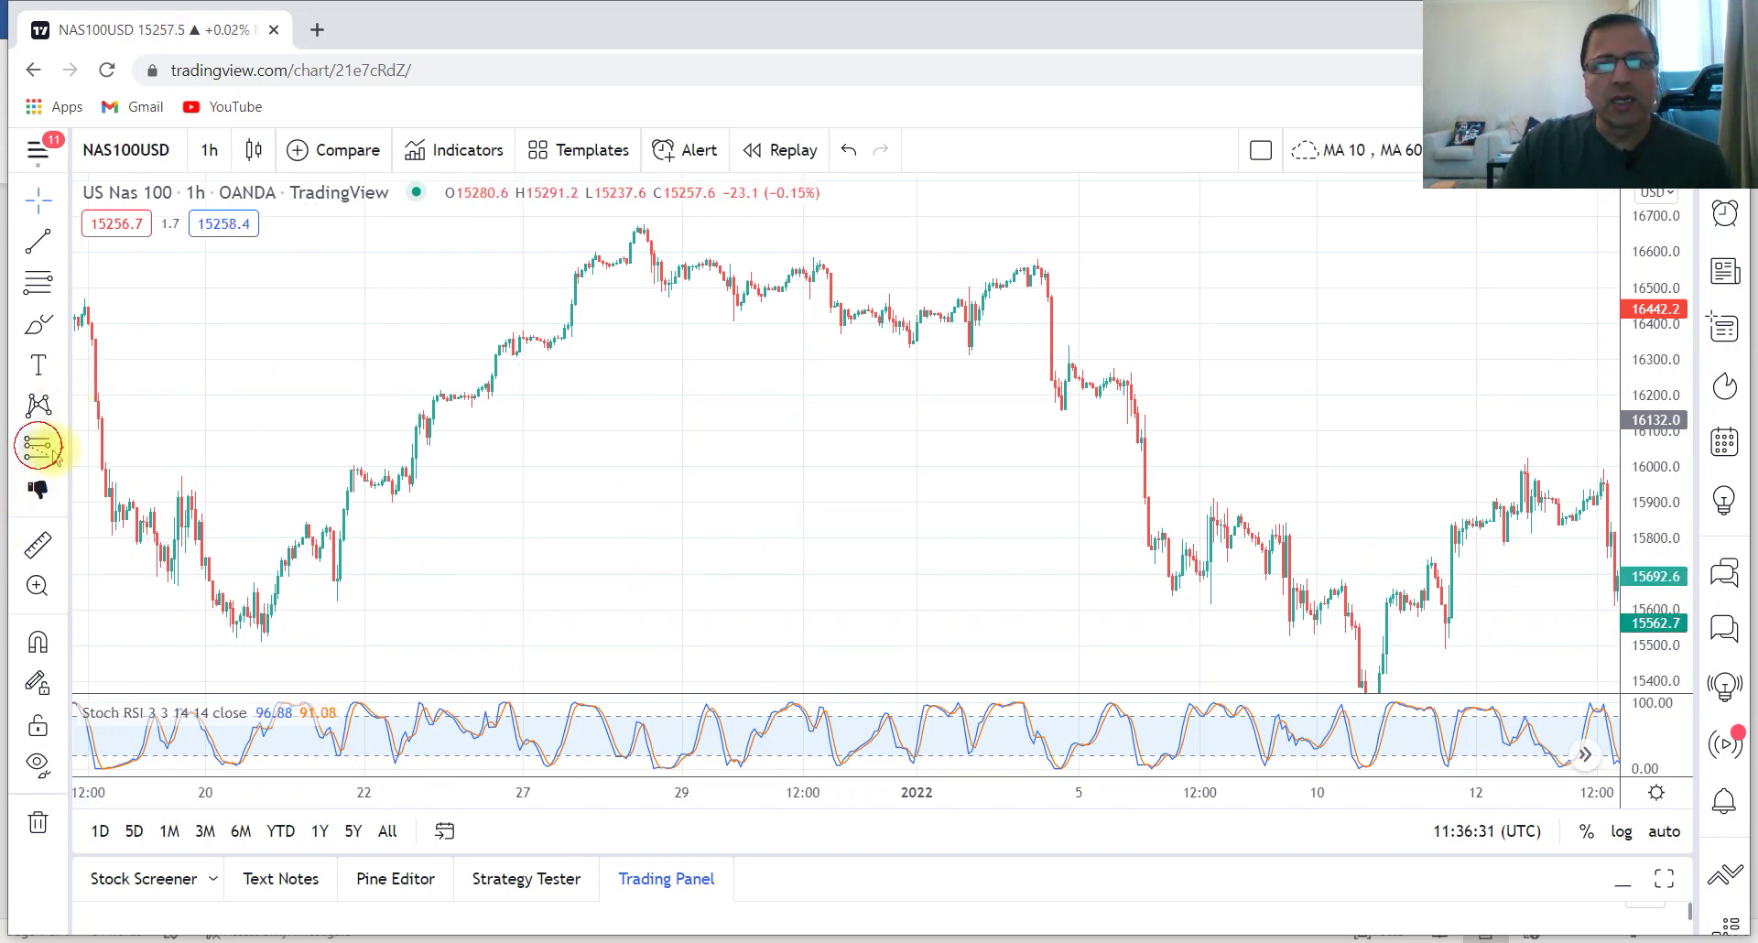
left_click(1058, 380)
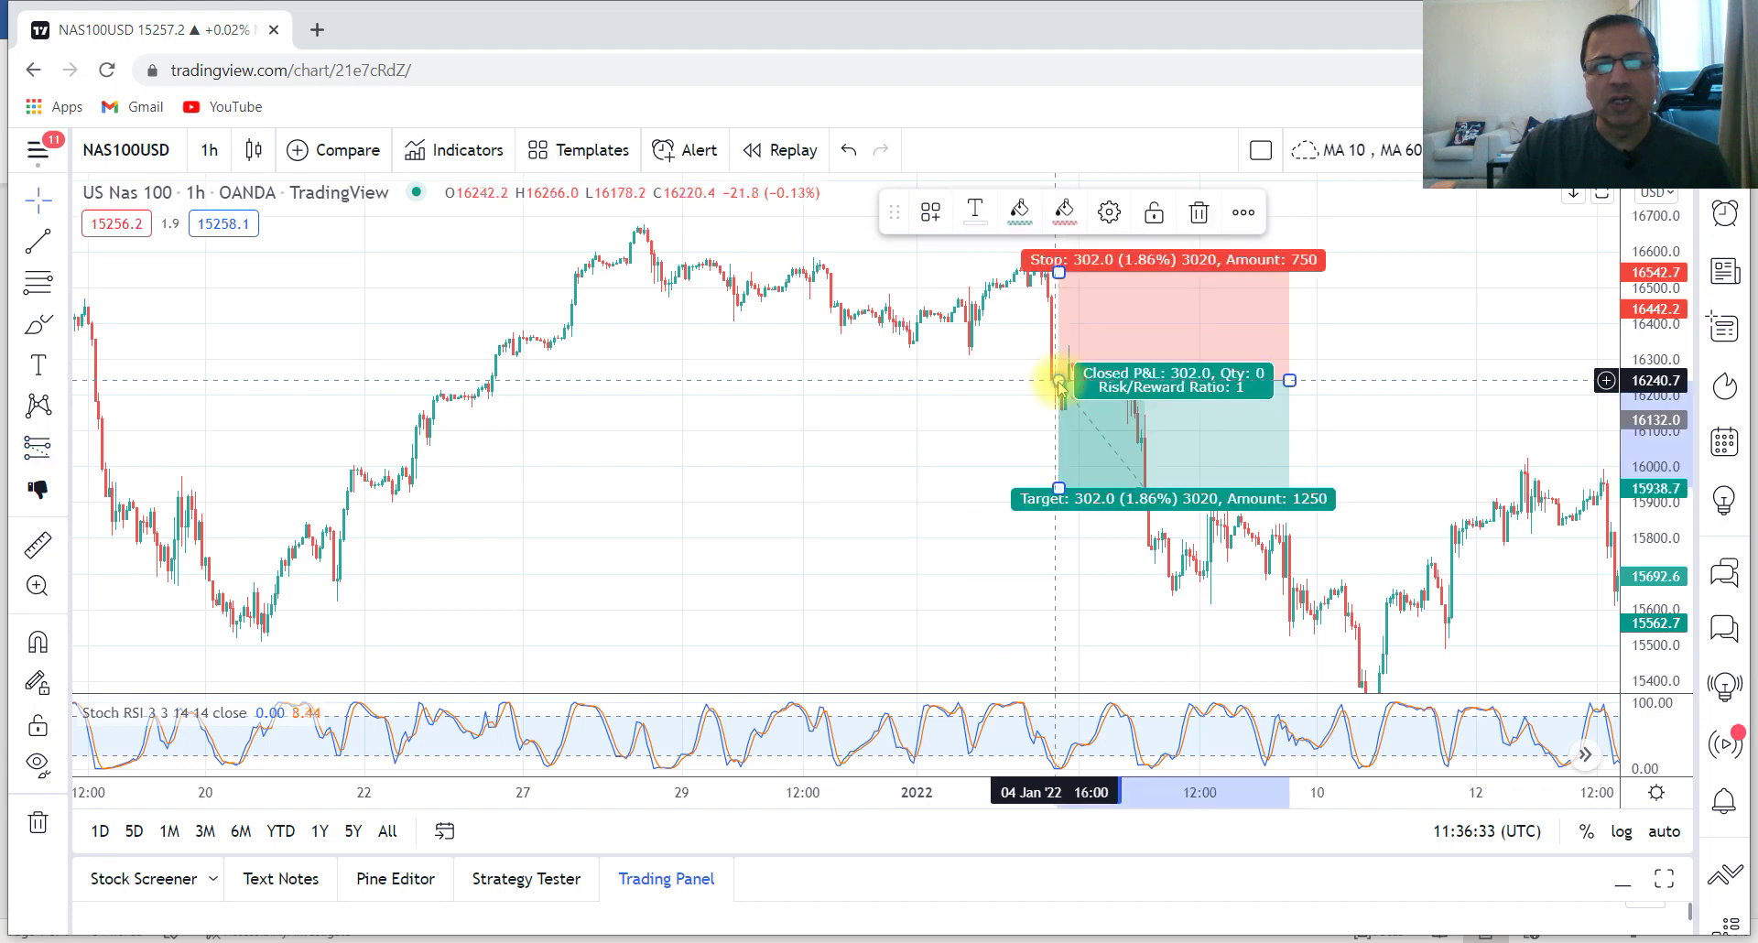
mouse_move(1058, 272)
left_mouse_down()
mouse_move(1060, 241)
mouse_move(1058, 257)
left_mouse_up()
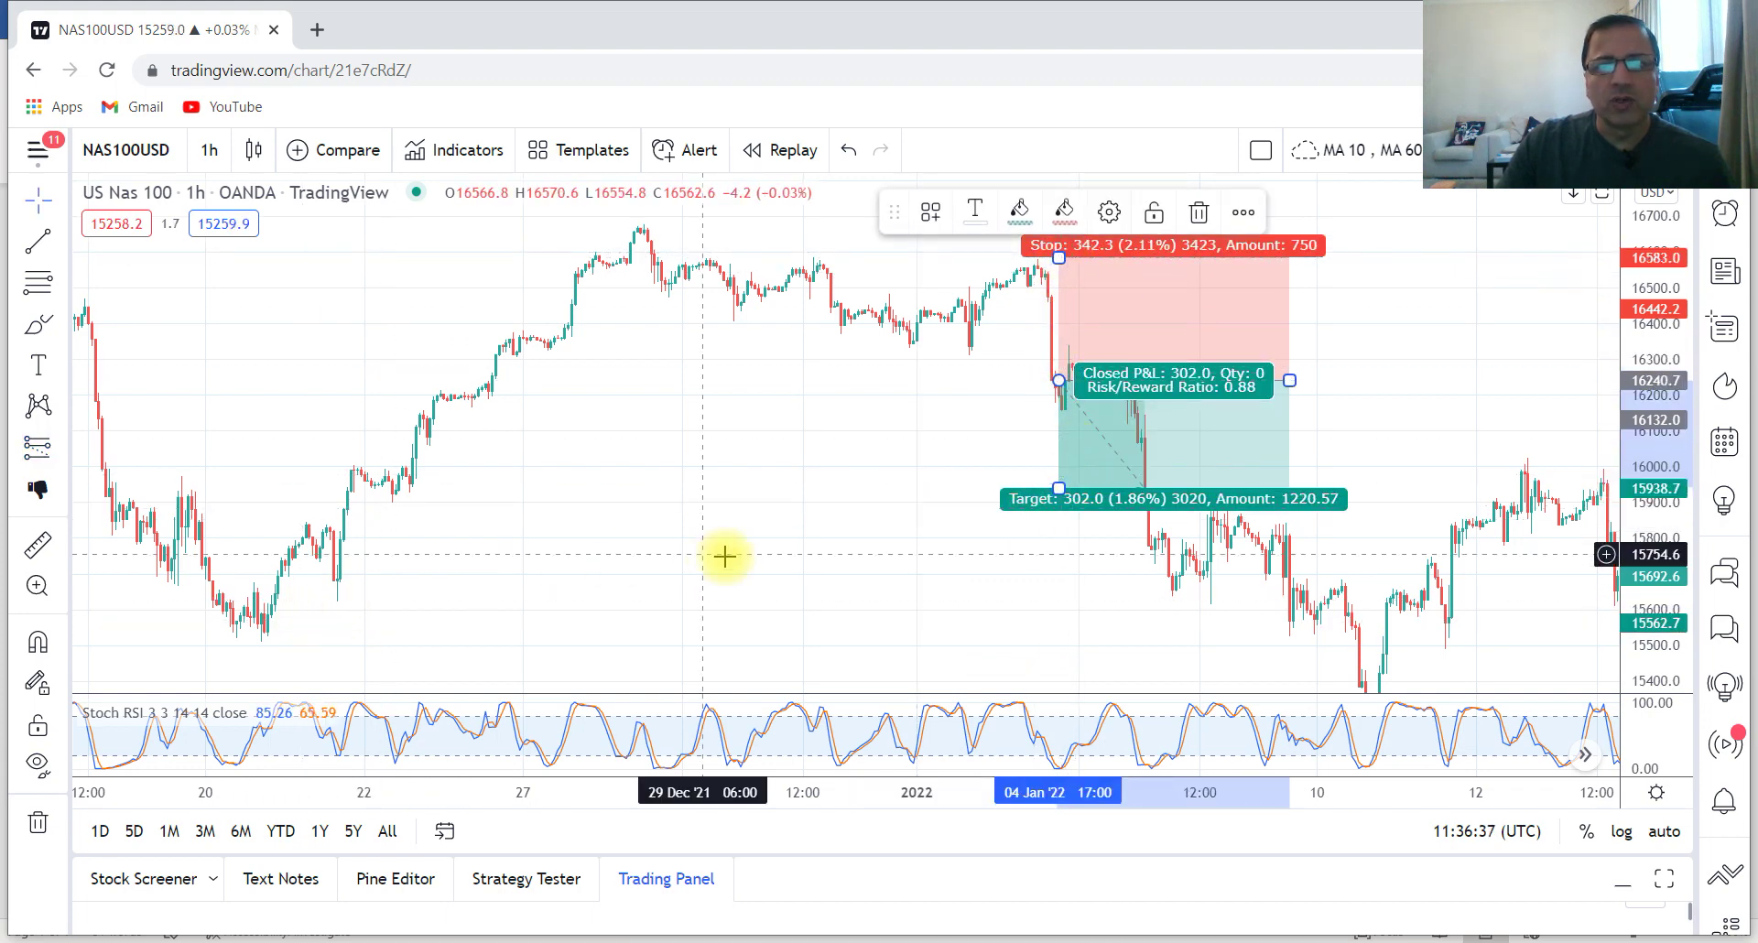
Lower the 4 January short position's target to 15553.1, near the 7 January lows.
left_click_drag(1058, 487, 1046, 635)
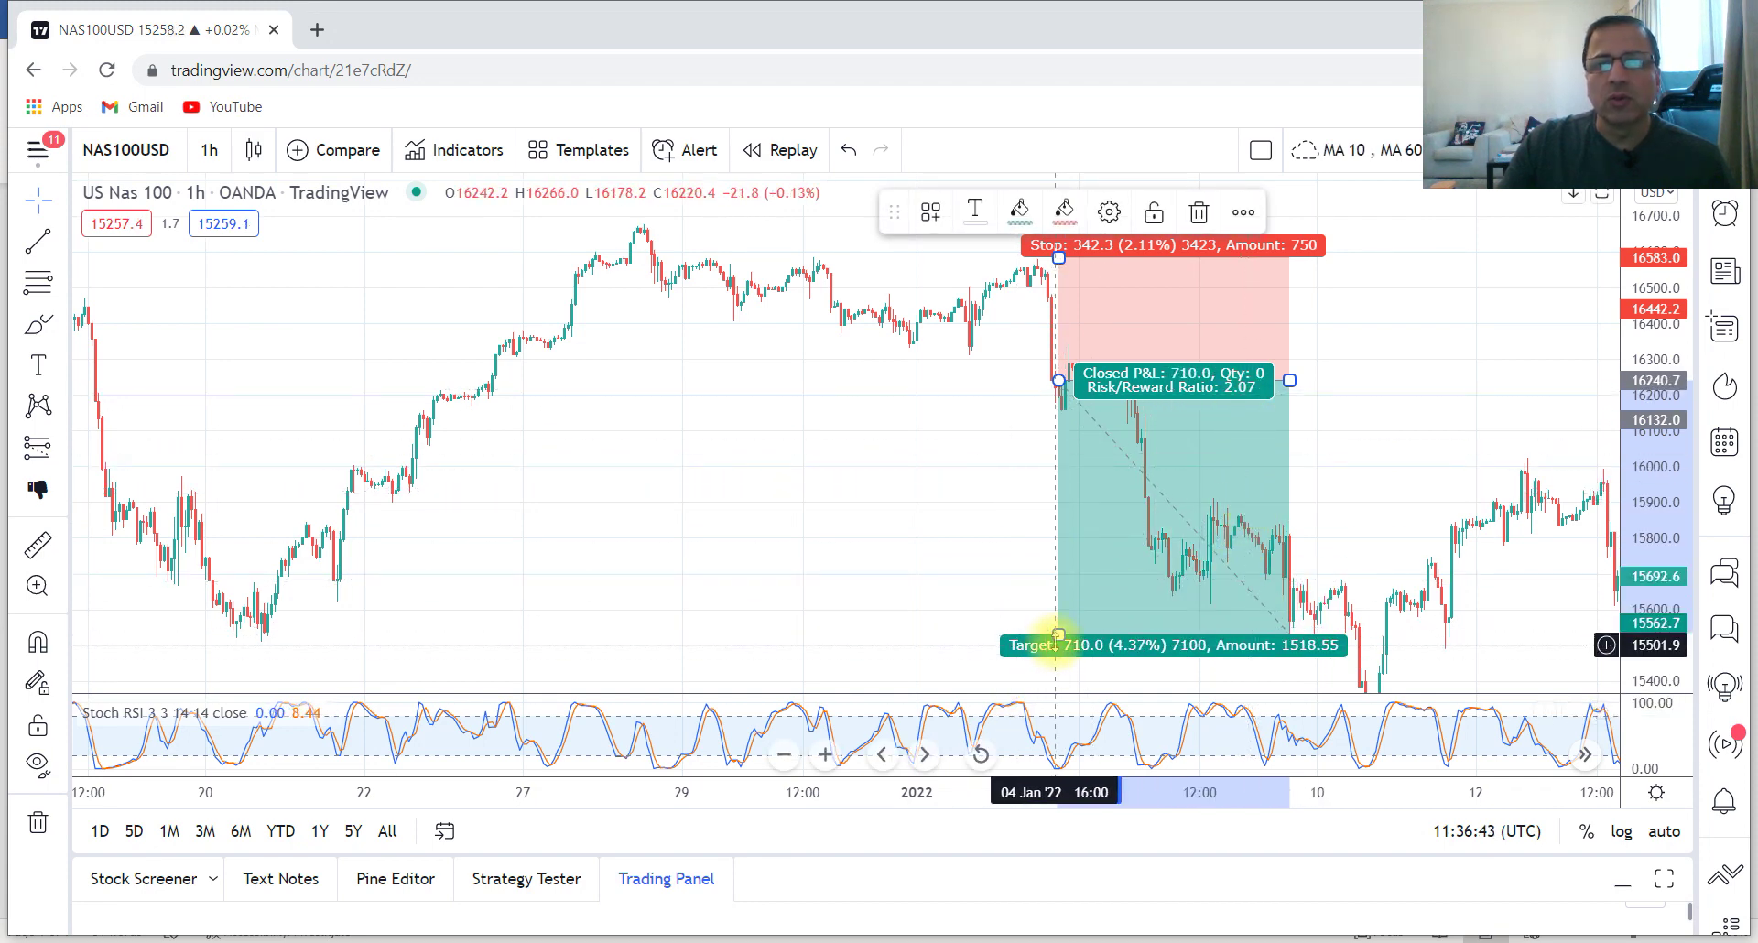
left_click_drag(1058, 634, 1064, 625)
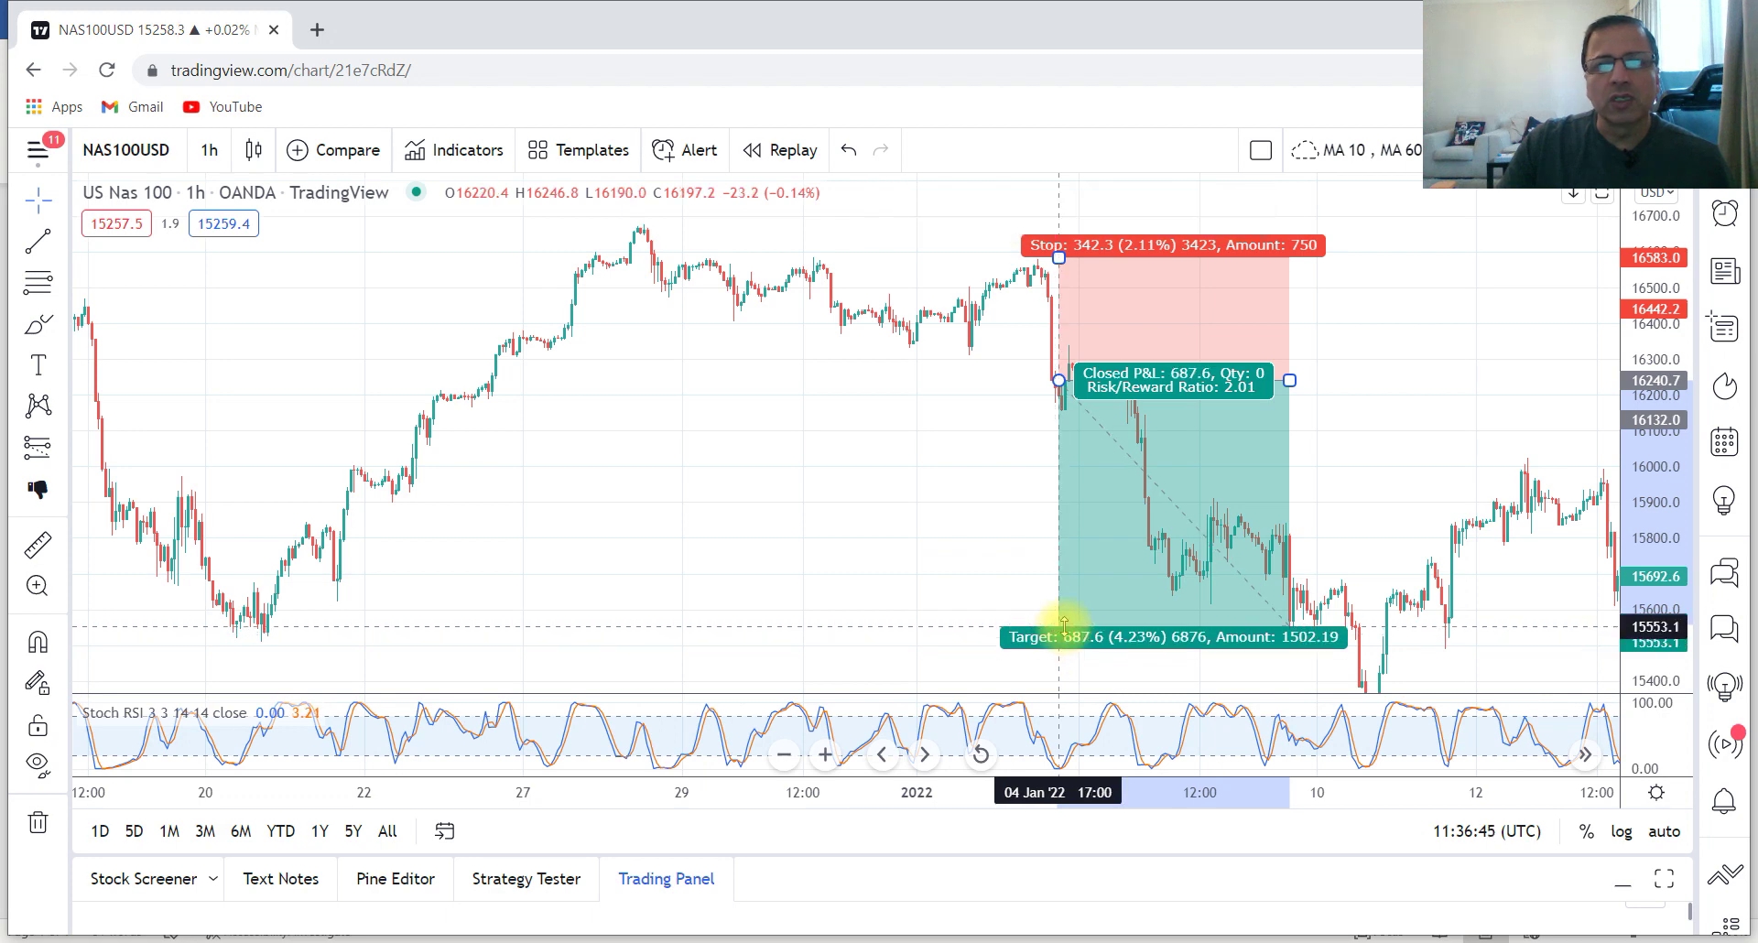
left_click(969, 537)
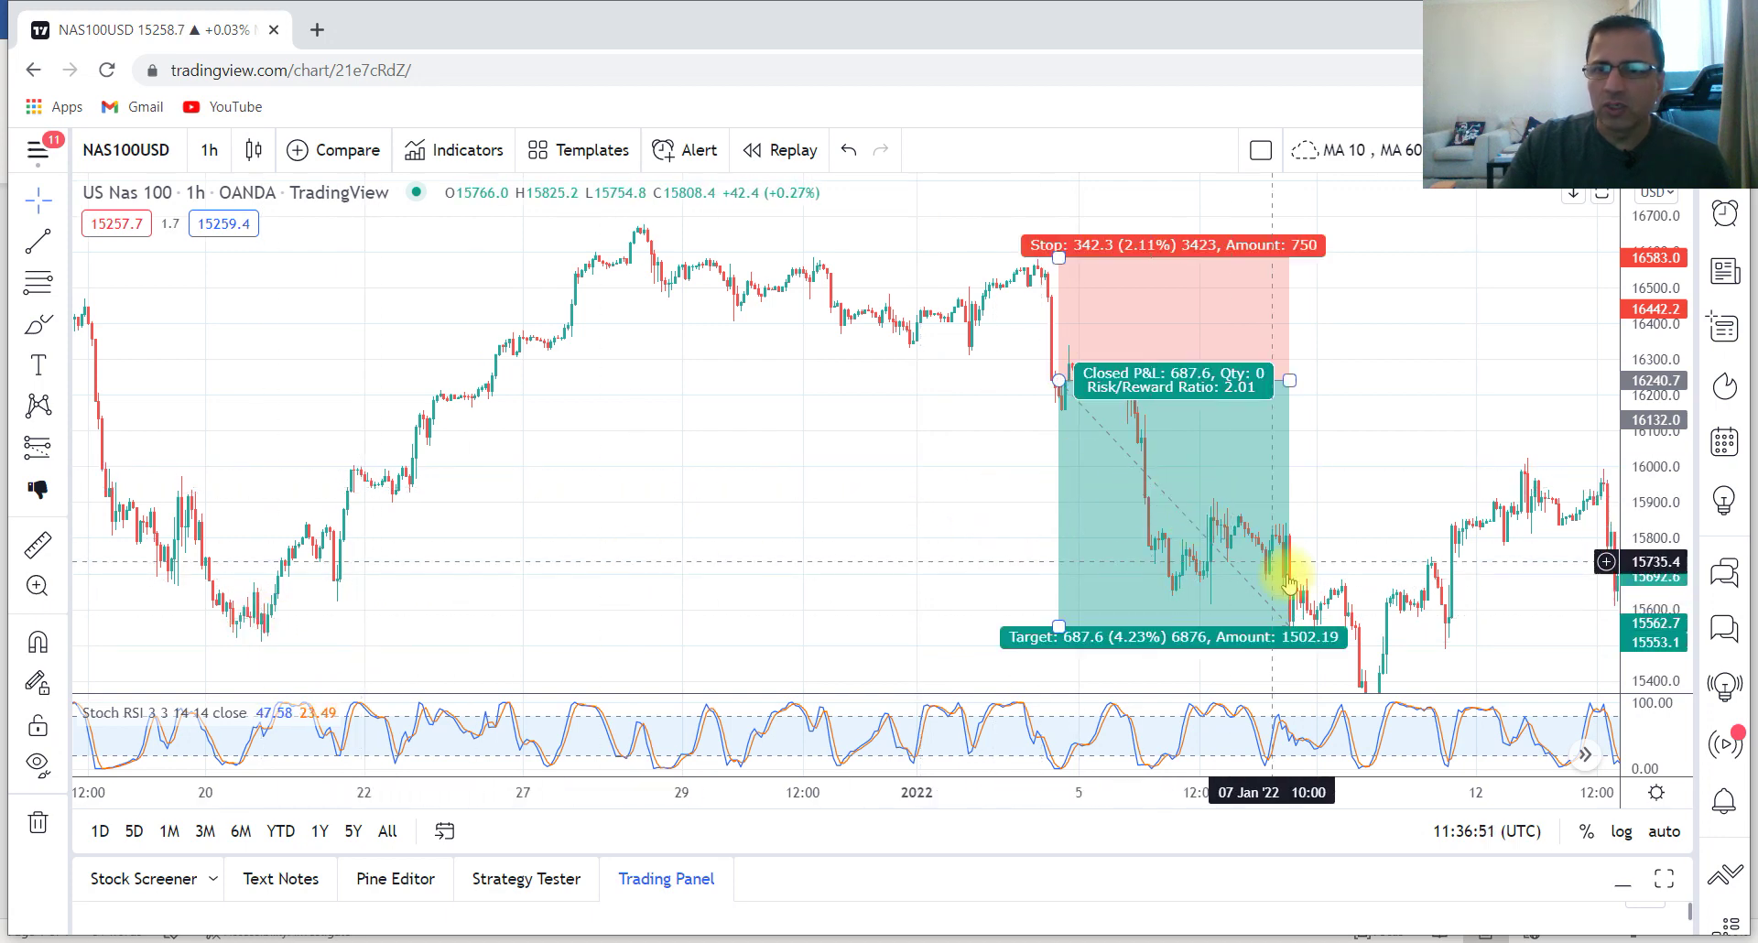
left_click_drag(953, 549, 886, 478)
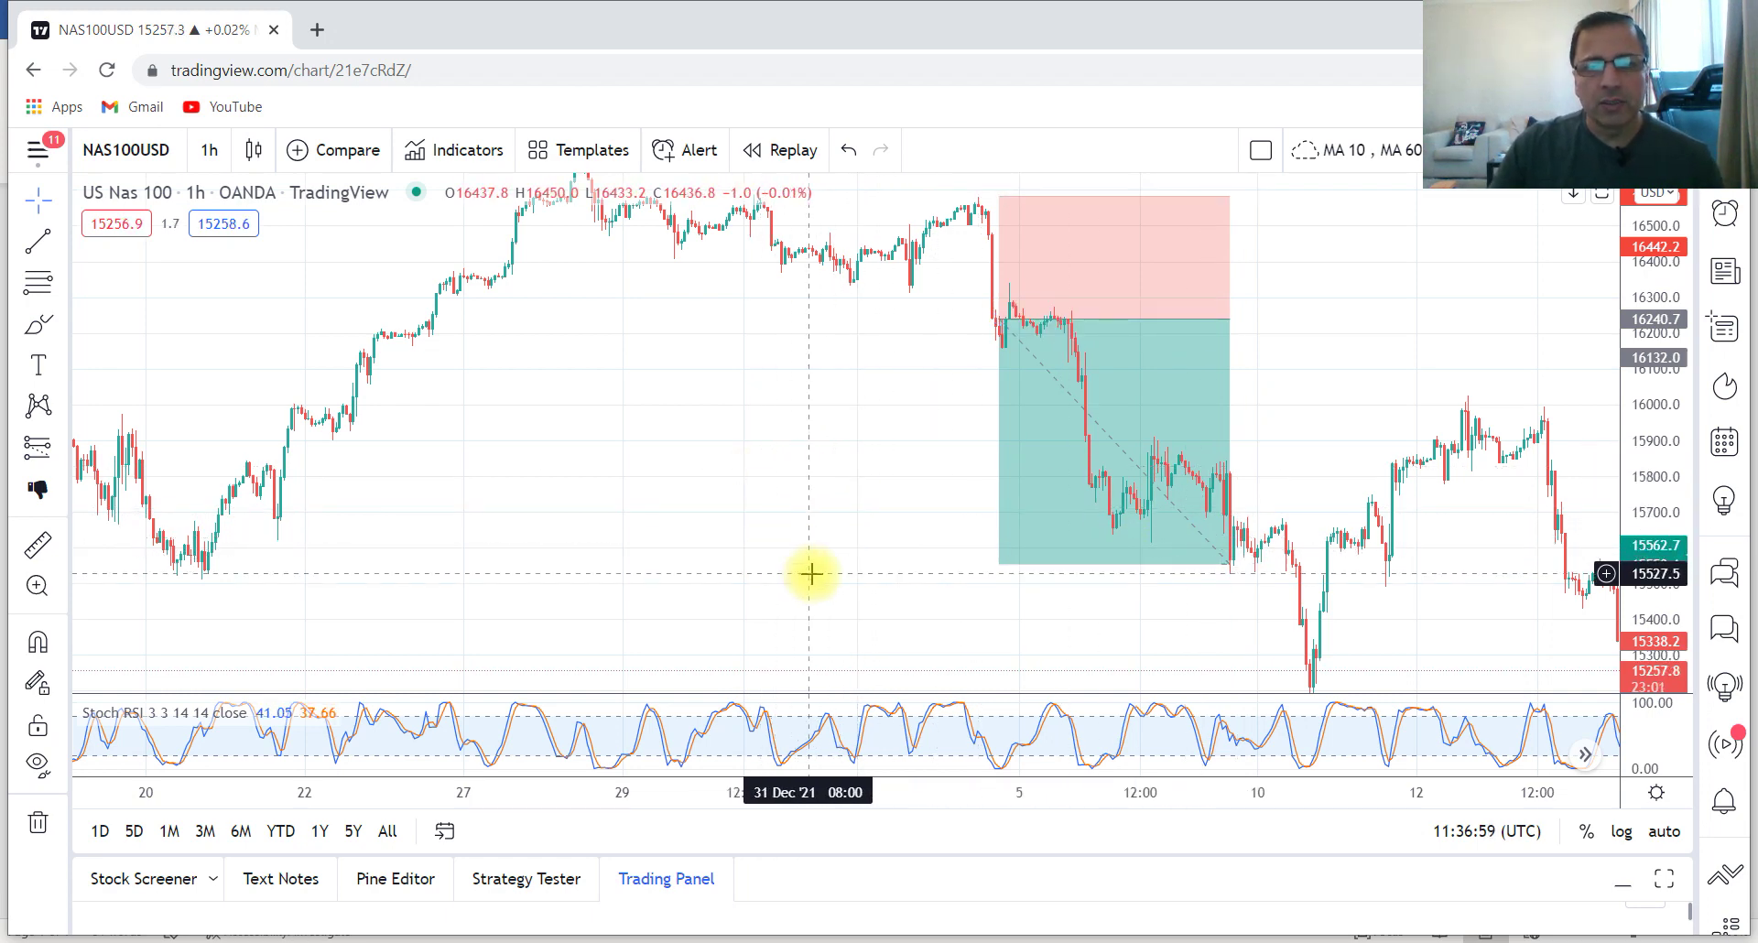
Switch to the RRratio document in Word and examine the table of reward-to-risk ratios against strike rates.
key("alt+Tab")
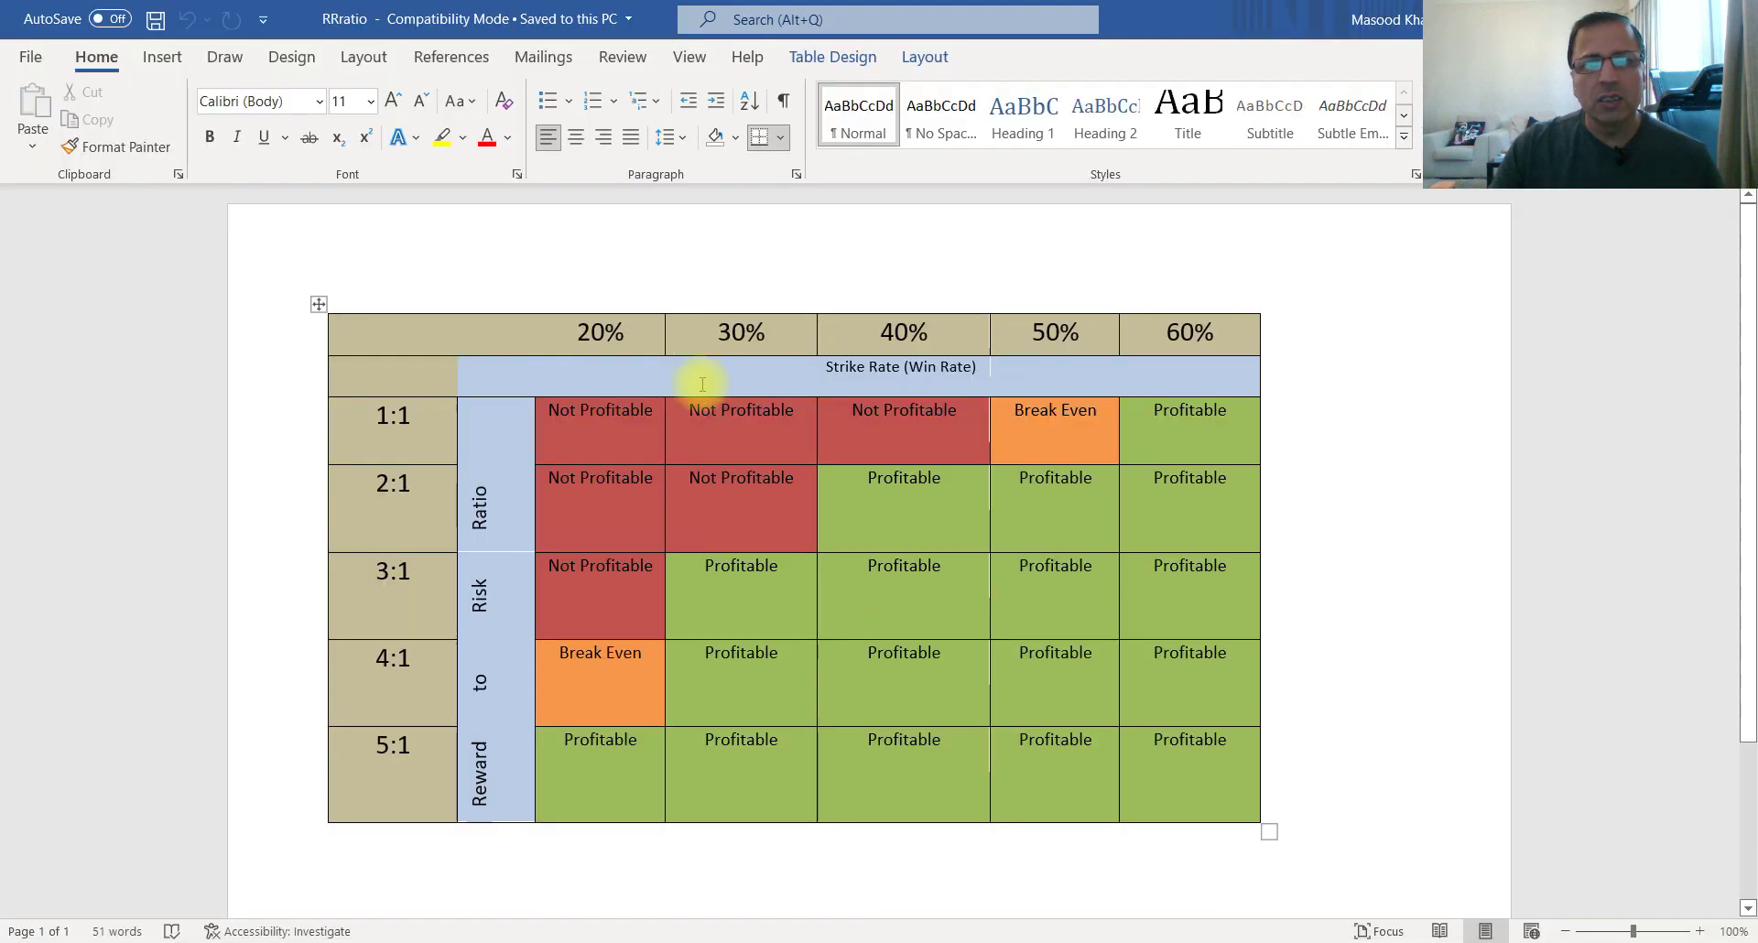
left_click_drag(1338, 600, 1367, 529)
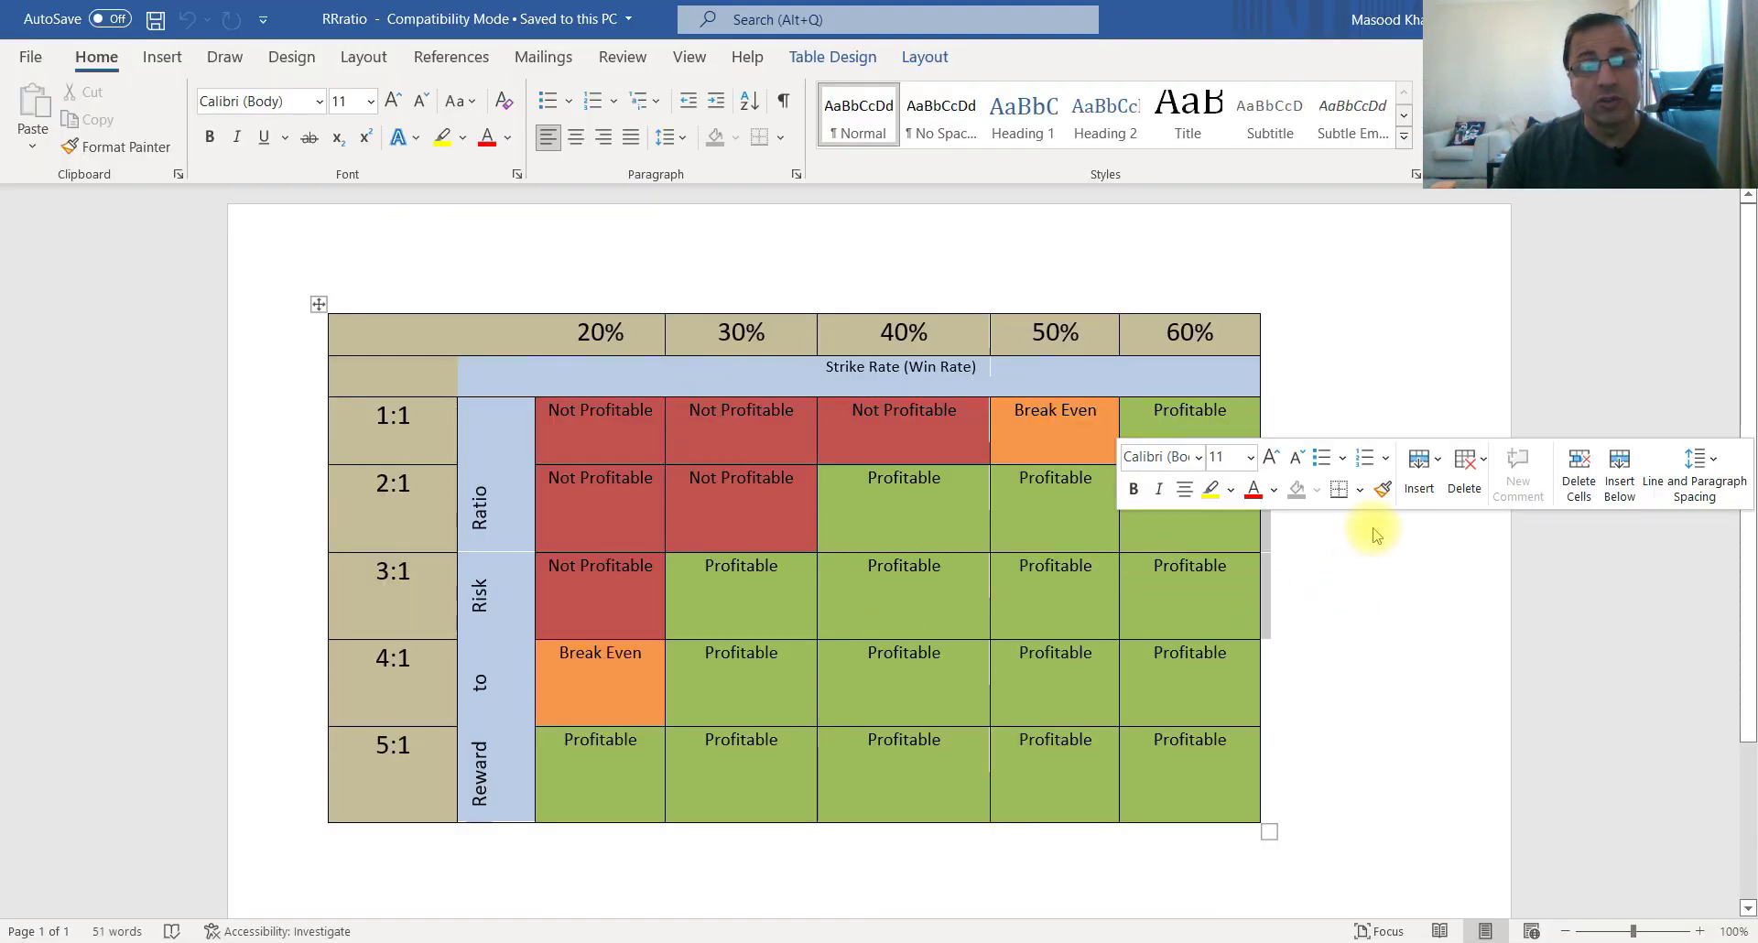